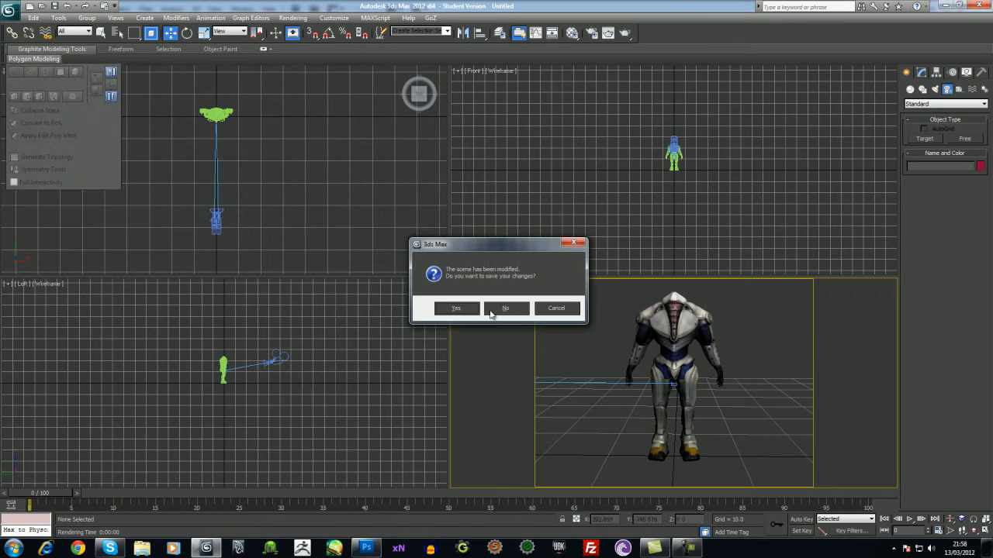
- Discard the old scene's changes and create a box in the Top viewport about 58 long, 64 wide and 44 high
click(477, 289)
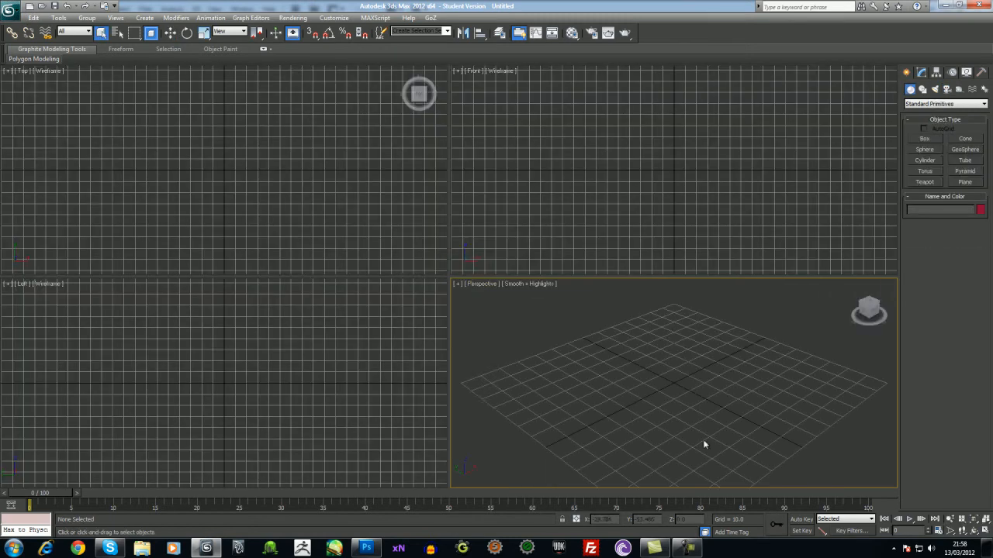
click(335, 203)
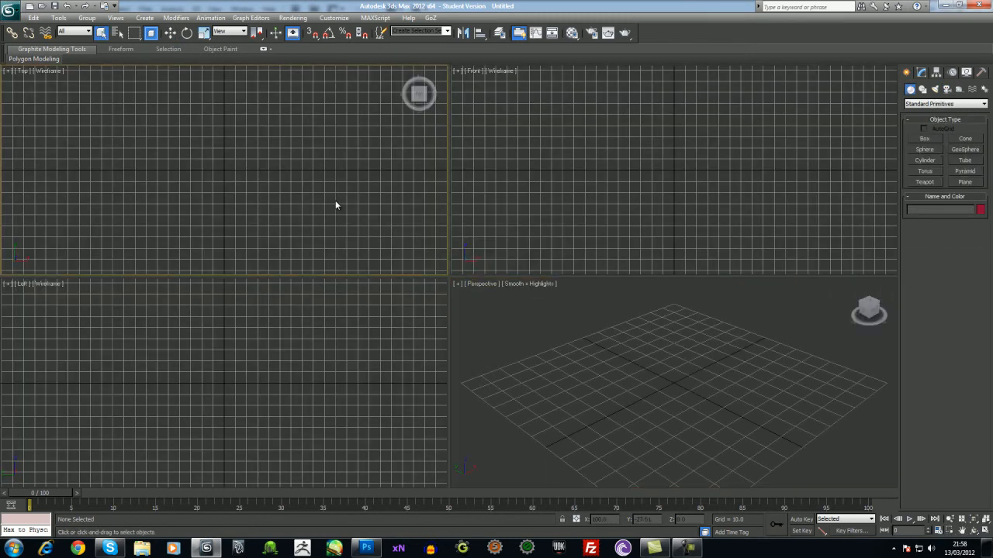
click(925, 138)
drag(185, 139, 255, 202)
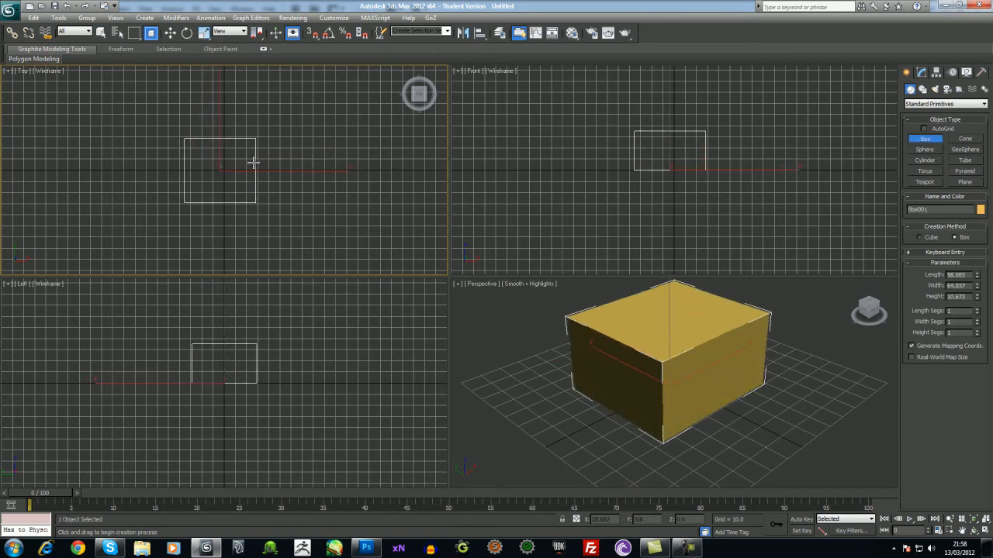
- Rename the box as LOWPOLY
click(922, 72)
click(934, 88)
text(LOWPOl)
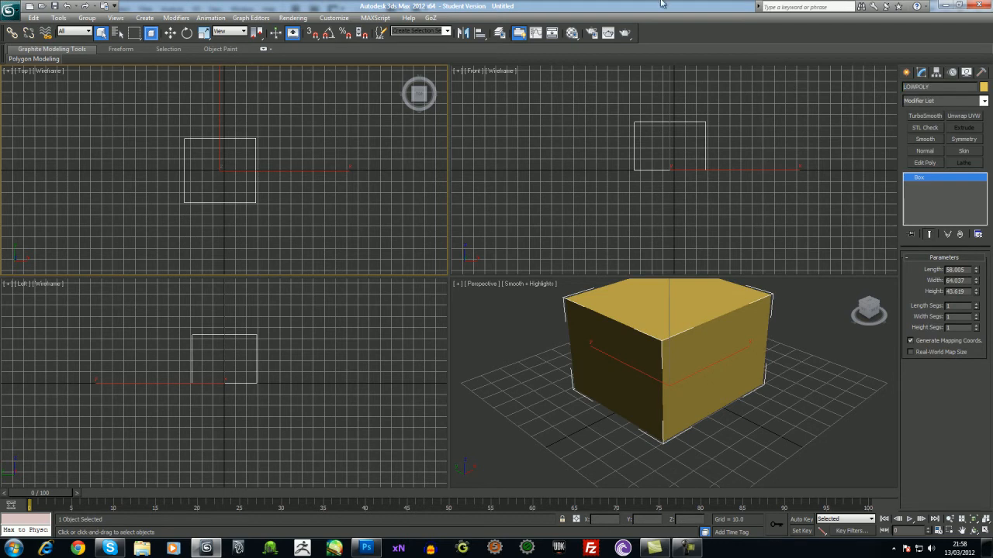
- Clone the LOWPOLY box in place as an independent copy named HighPOLY
click(170, 33)
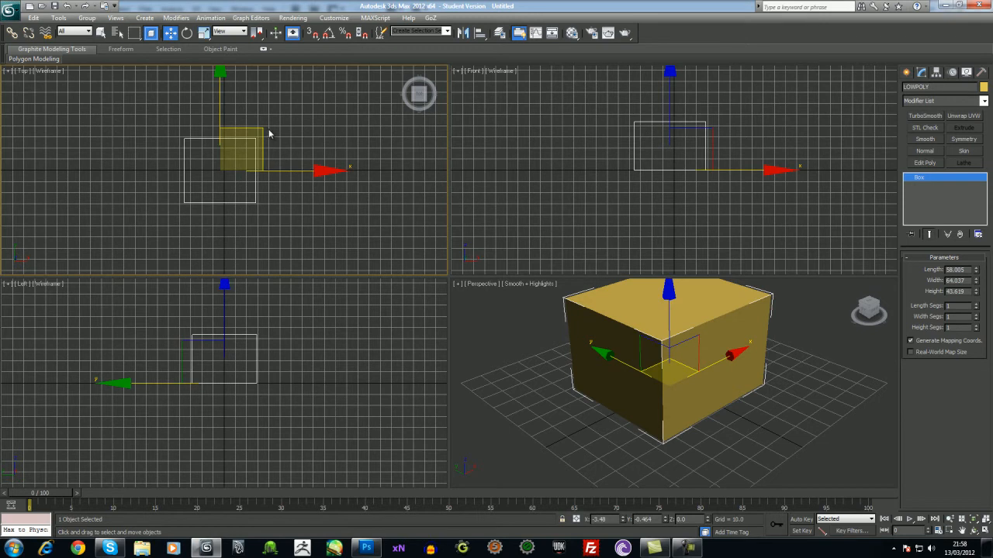
right_click(262, 133)
click(289, 180)
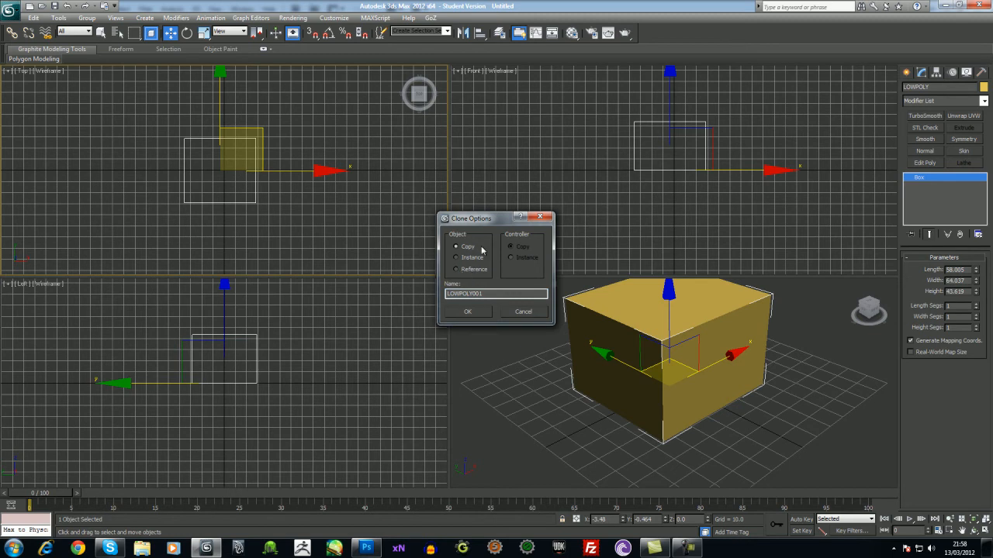
drag(489, 293, 432, 293)
text(HighPOLY)
key(Return)
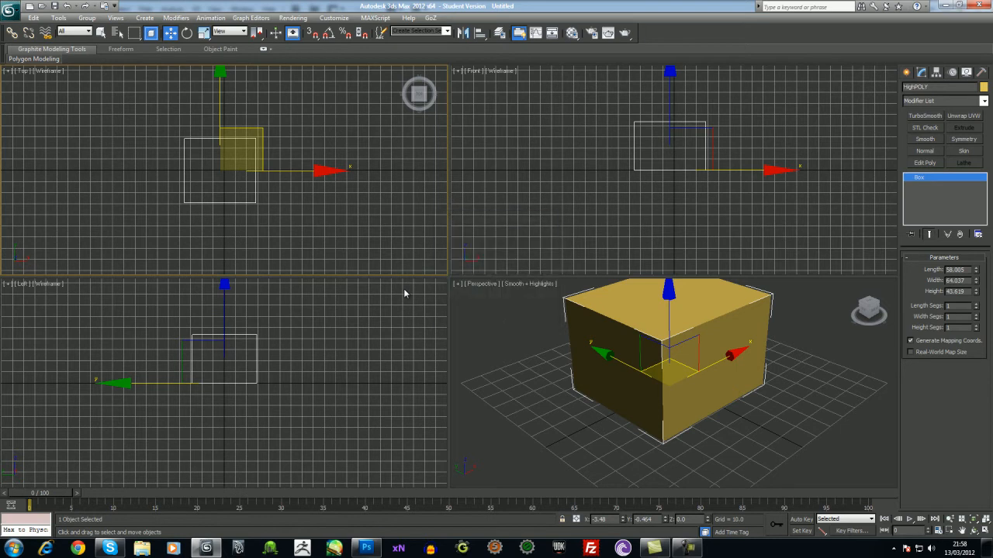
- Select the LOWPOLY box by name and hide it
click(118, 34)
click(90, 132)
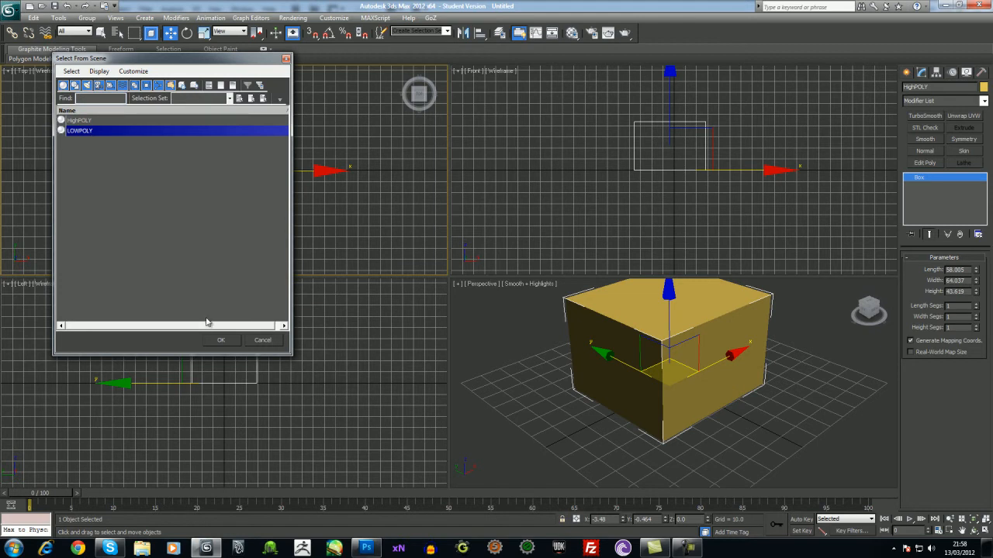
click(219, 341)
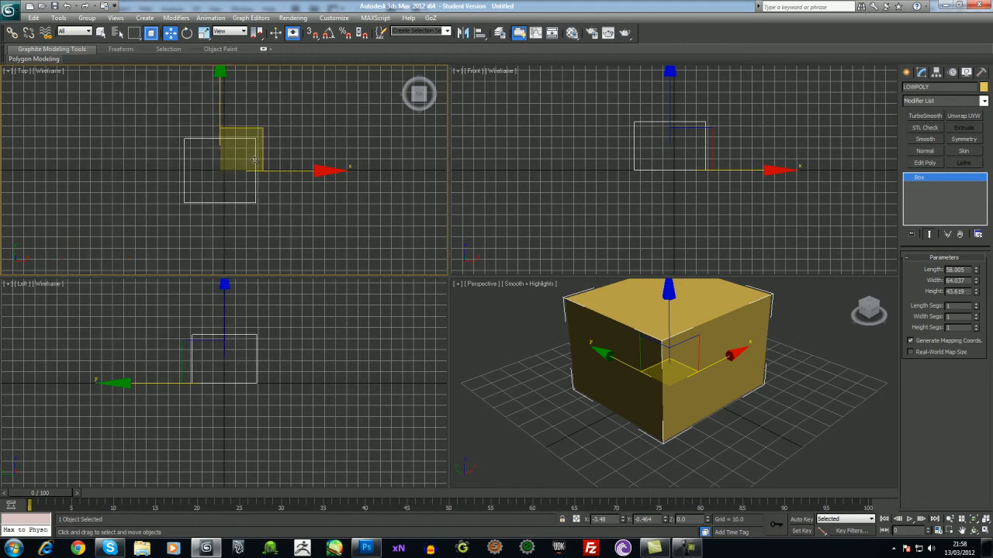
right_click(255, 163)
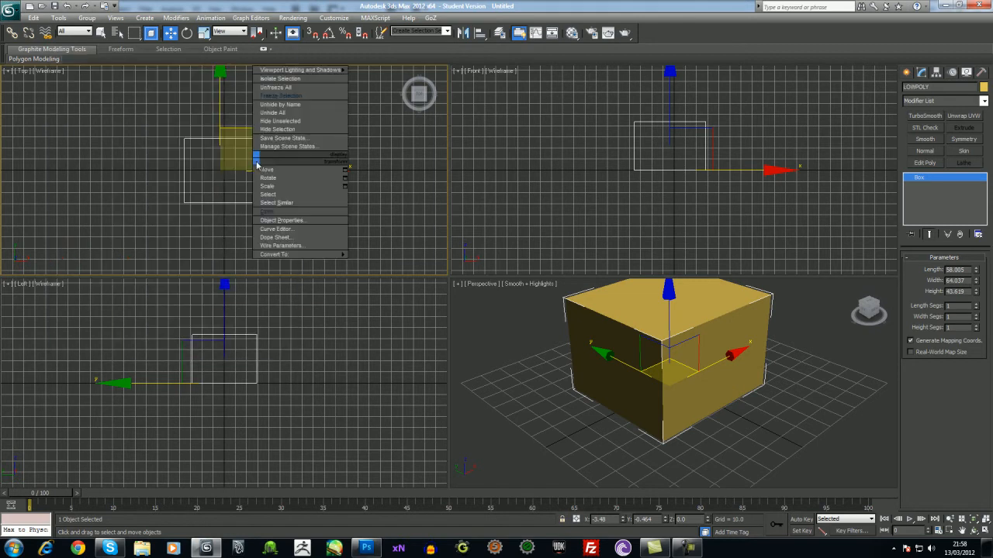
click(290, 129)
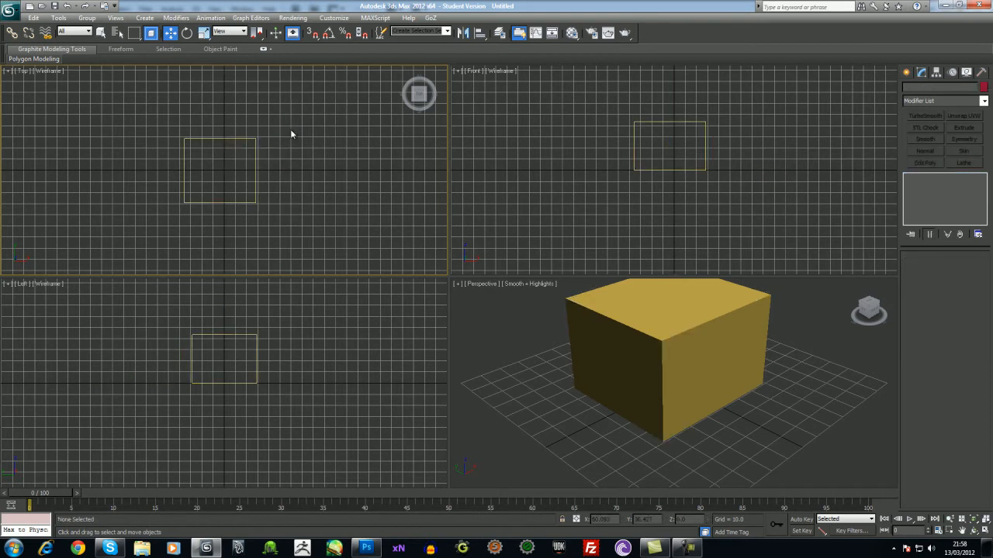
- Select the HighPOLY box and add an Edit Poly modifier to it
click(669, 347)
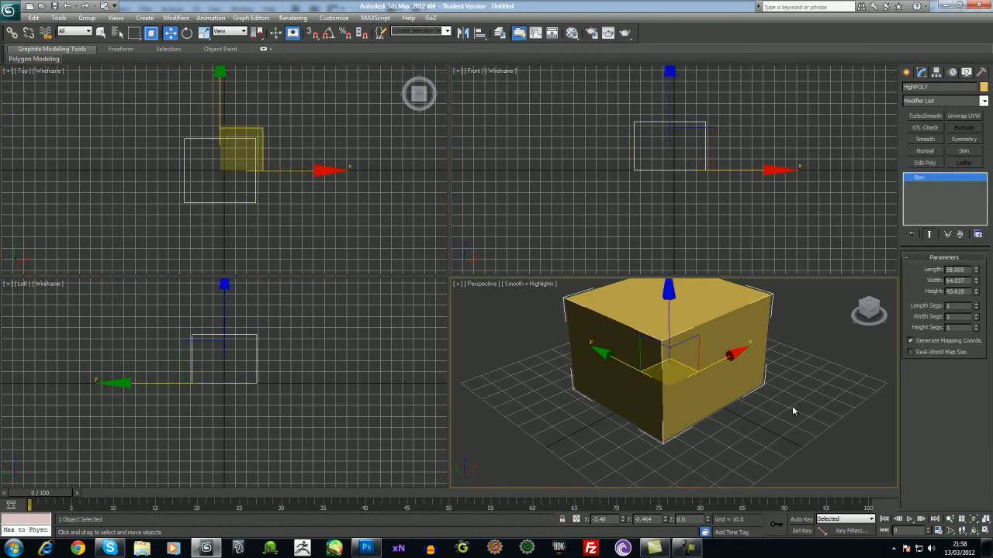
alt+middle_drag(791, 417, 715, 390)
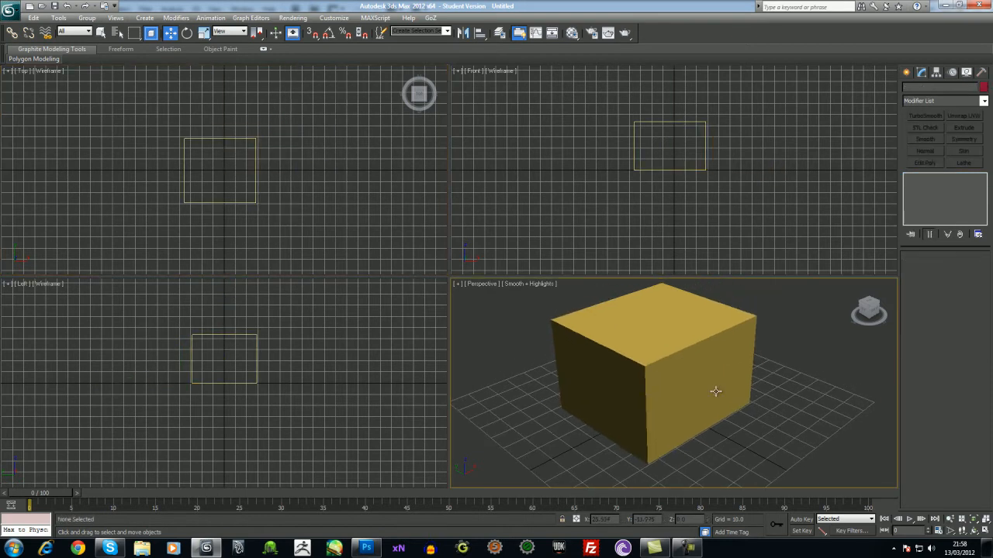
click(794, 283)
key(q)
click(711, 367)
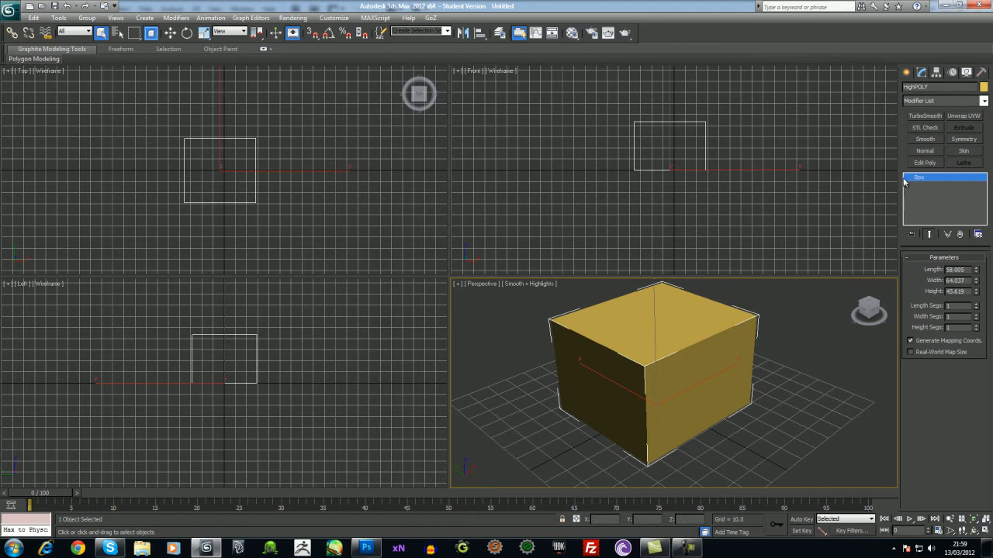
click(924, 163)
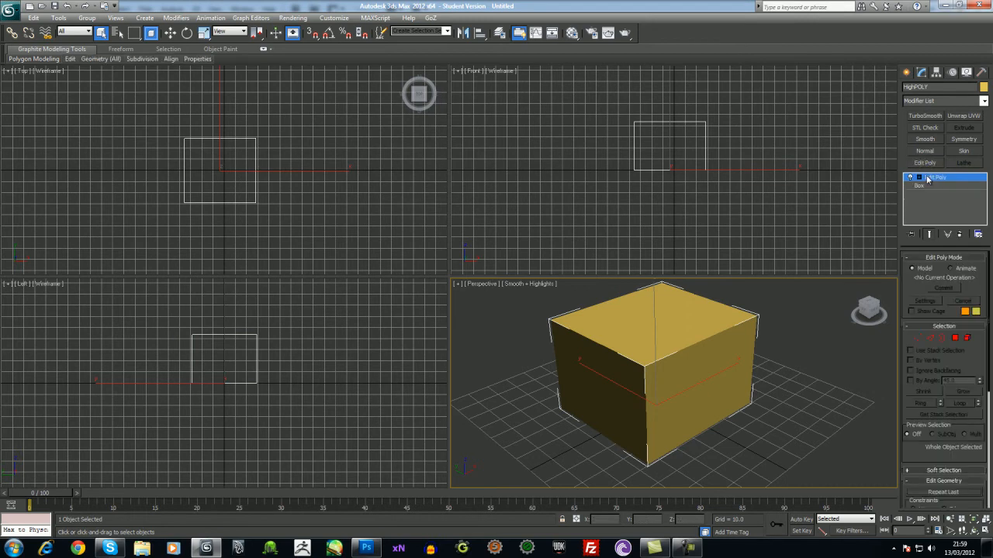
- Select all six faces of the HighPOLY box at polygon level
click(955, 338)
click(708, 385)
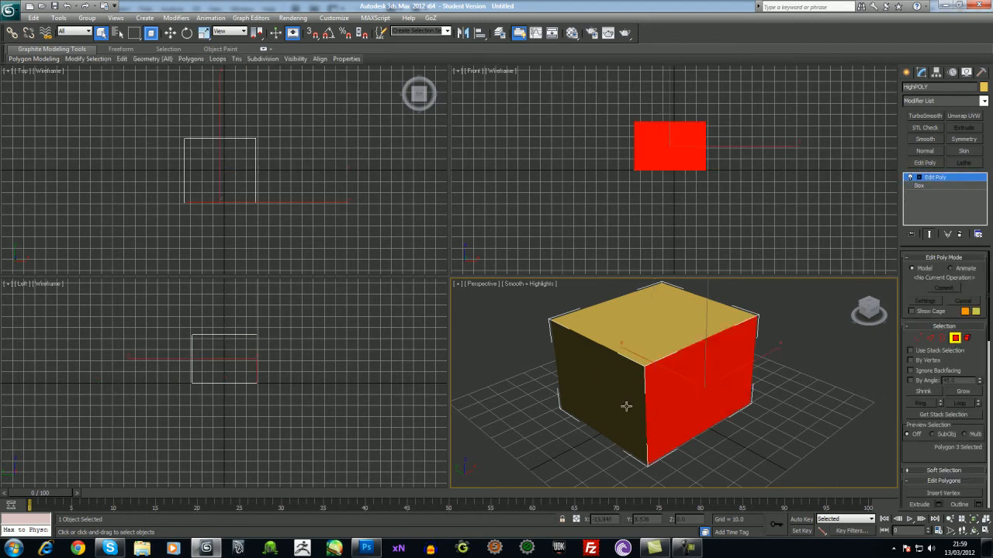
ctrl+click(620, 390)
key(ctrl+a)
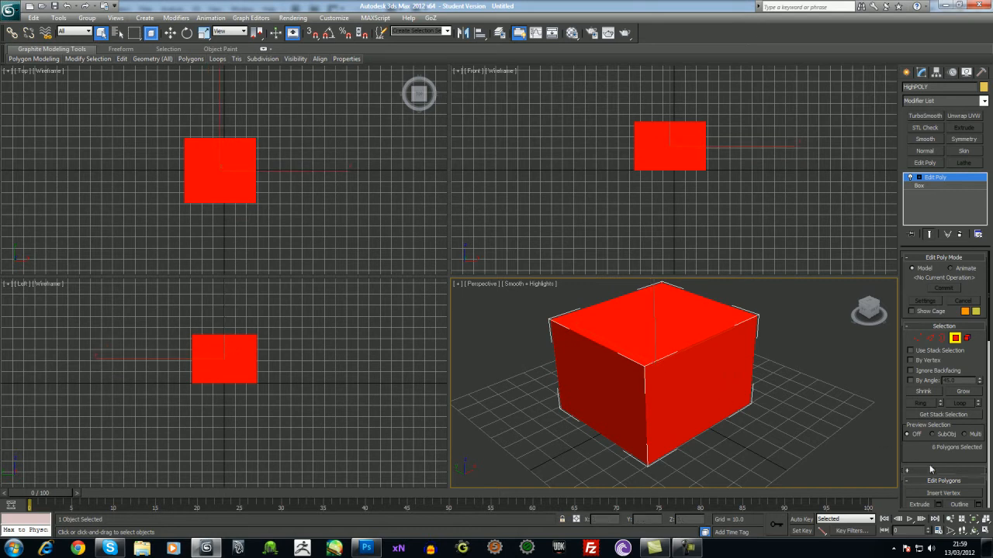
drag(917, 457, 915, 346)
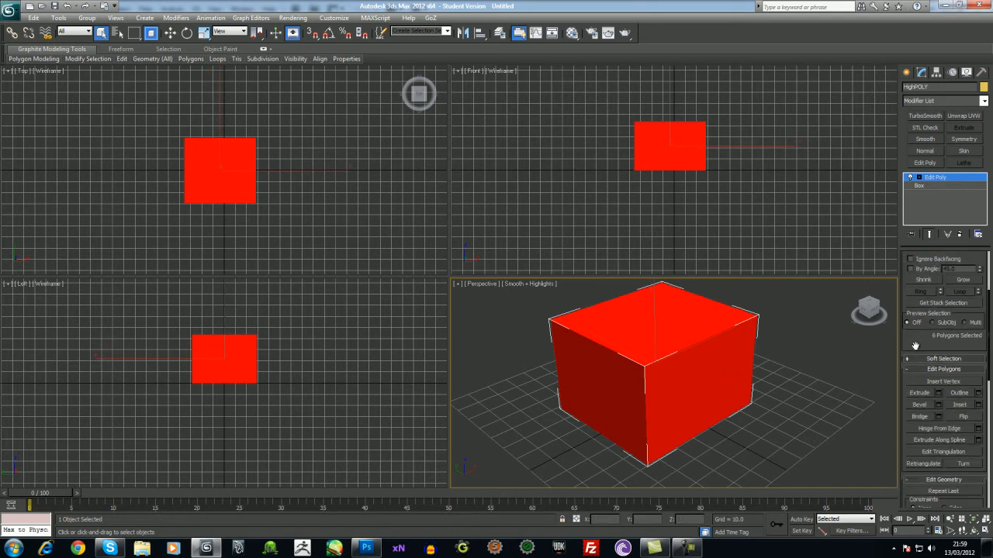
click(937, 405)
drag(682, 404, 783, 406)
click(688, 390)
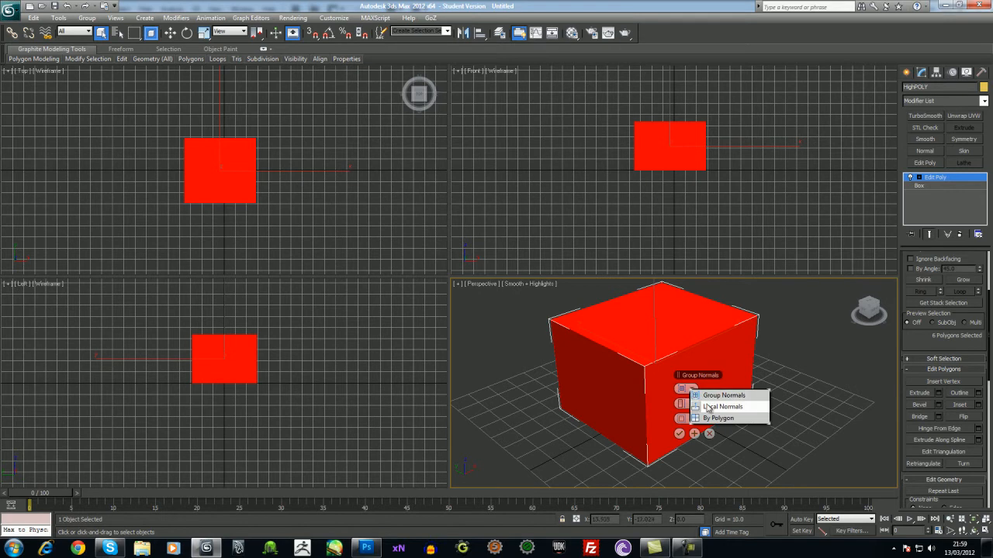
click(692, 404)
drag(681, 404, 596, 425)
drag(684, 406, 645, 426)
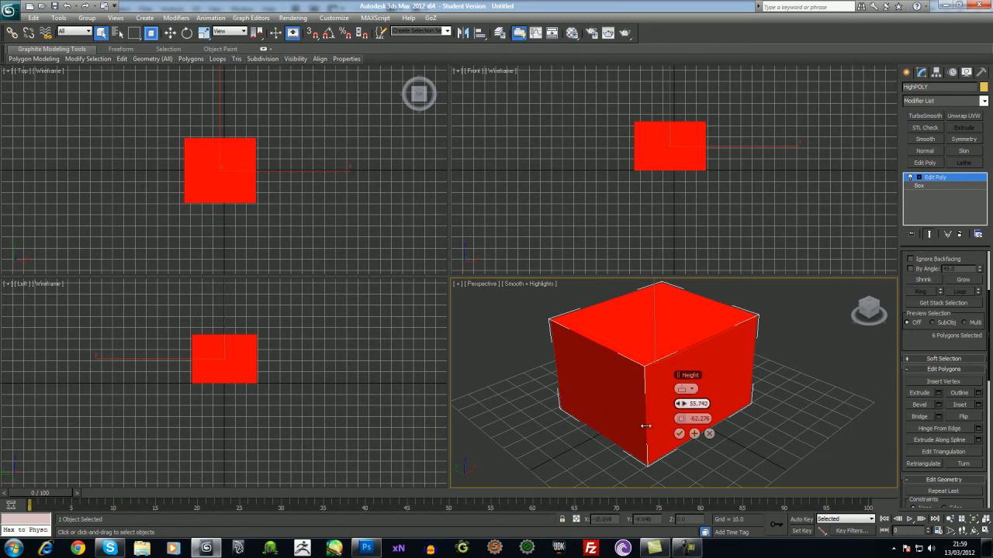
click(708, 434)
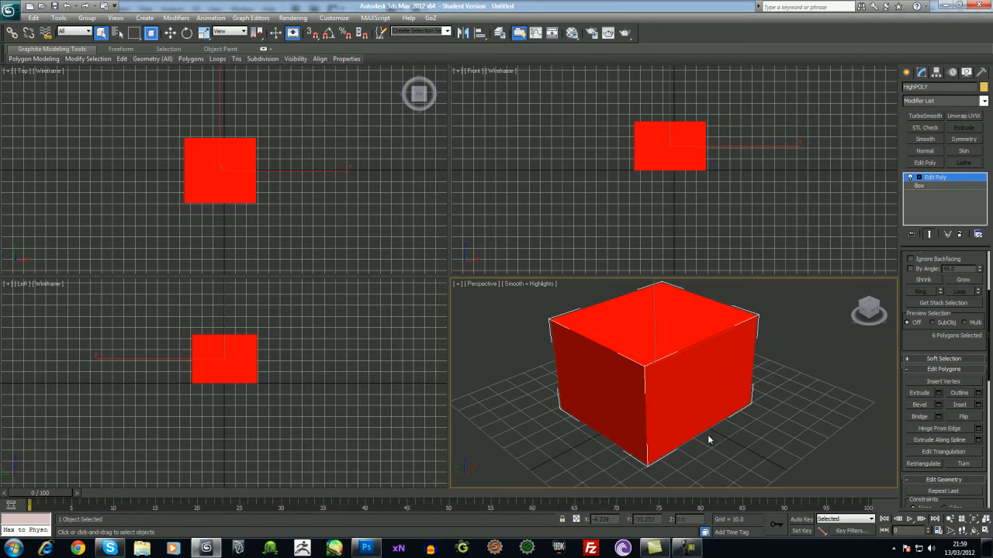
- Extrude all selected polygons by about -0.58 along Local Normals and clear the polygon selection
click(939, 394)
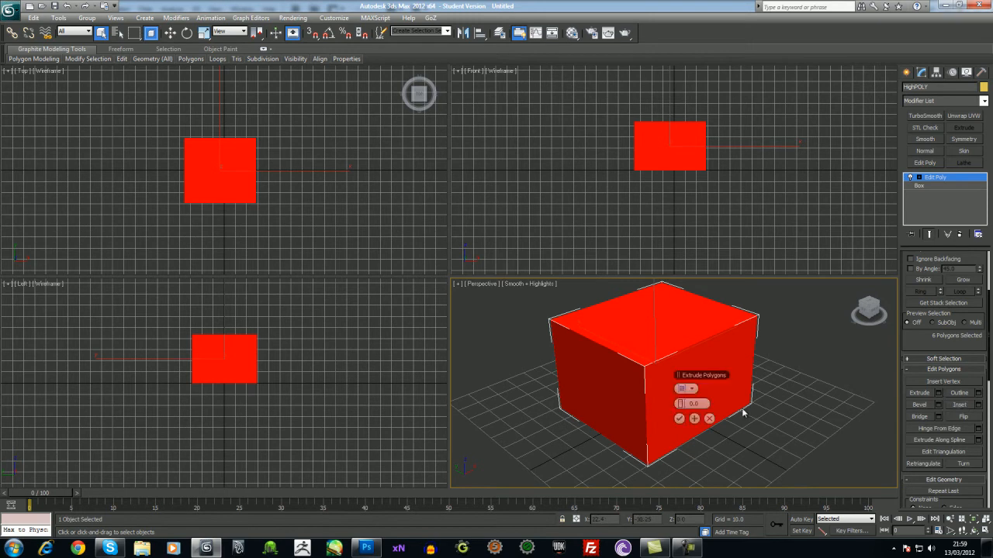
click(693, 393)
click(702, 409)
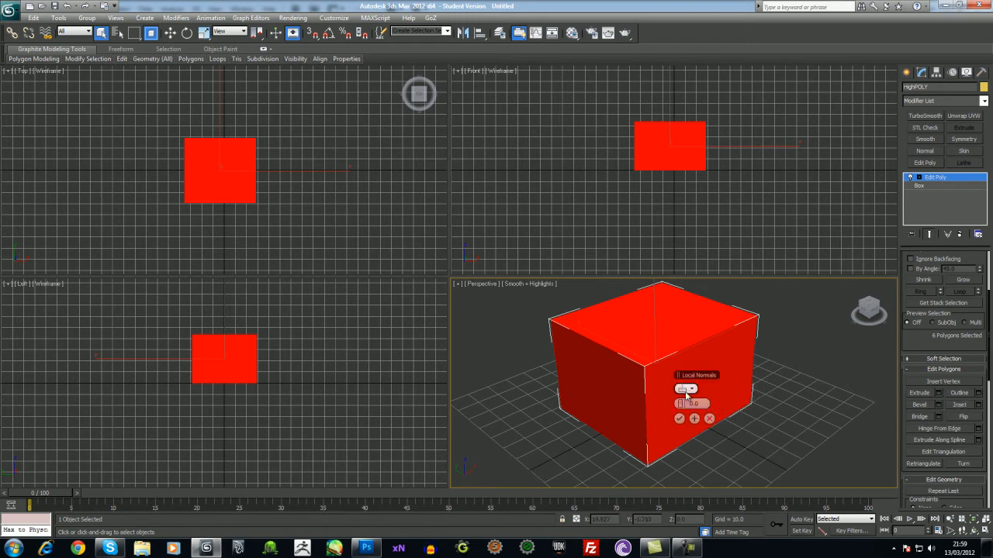
drag(682, 404, 656, 424)
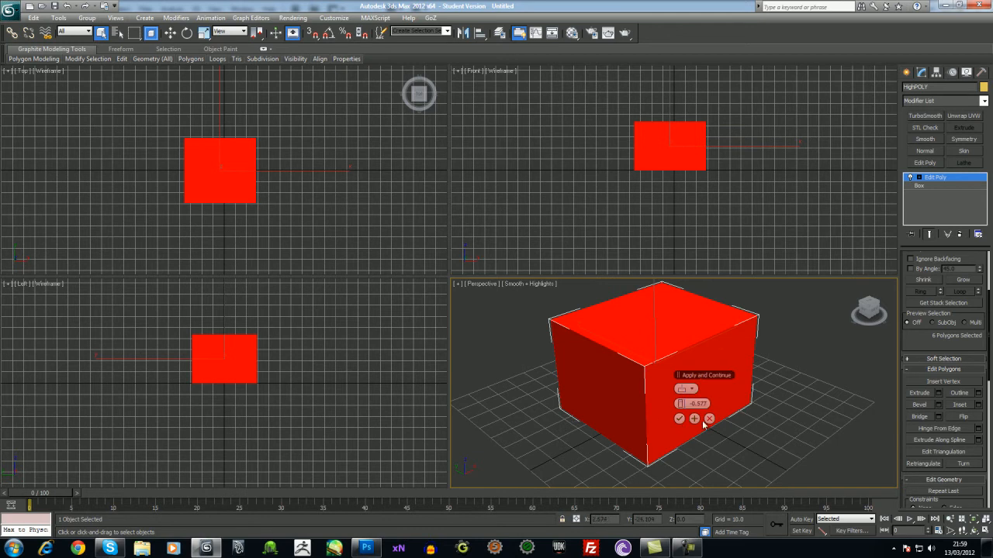
click(679, 418)
click(853, 383)
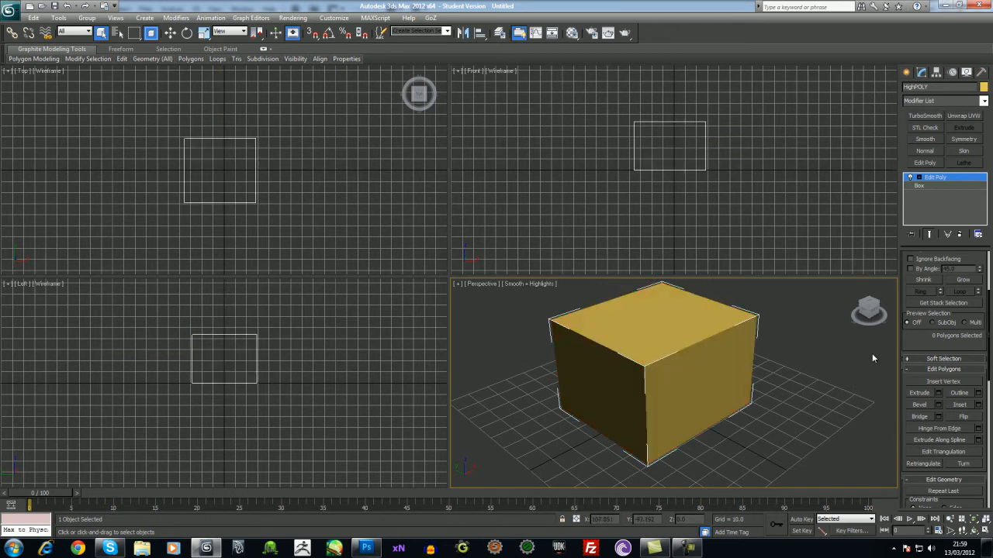
- Bevel the front polygon of the HighPOLY box By Polygon with a height of about -1.73 and an outline of about -5.96
click(919, 178)
click(933, 178)
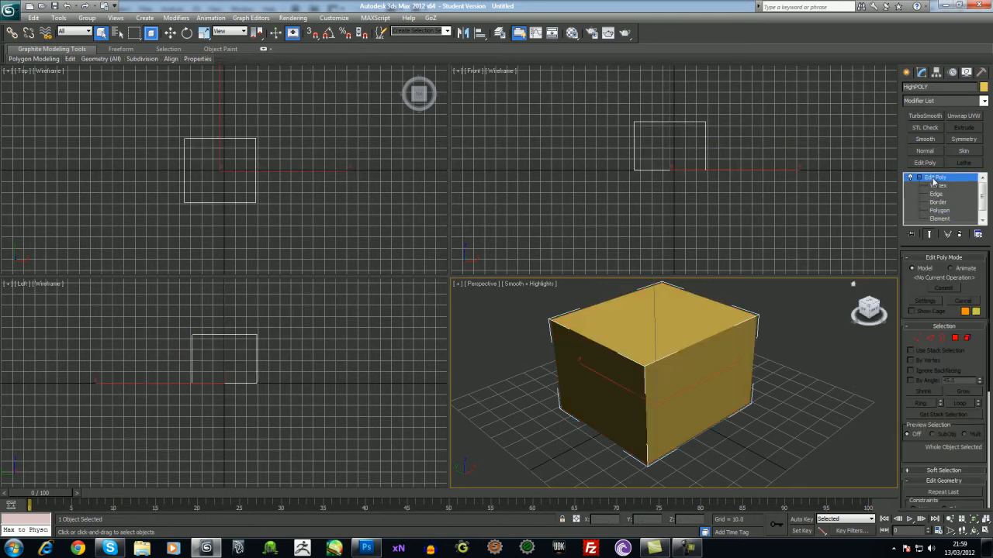
click(938, 210)
click(697, 380)
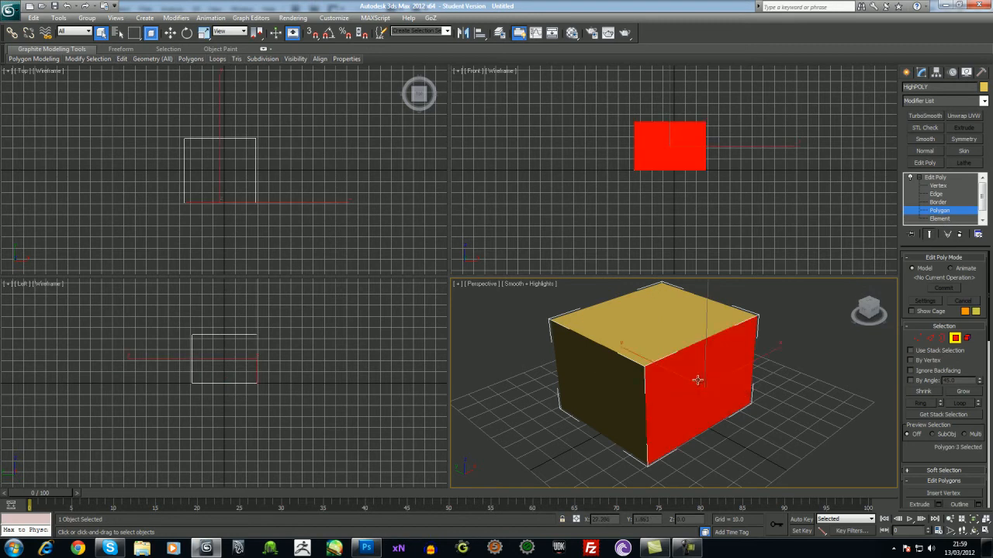
drag(914, 455, 925, 313)
click(938, 375)
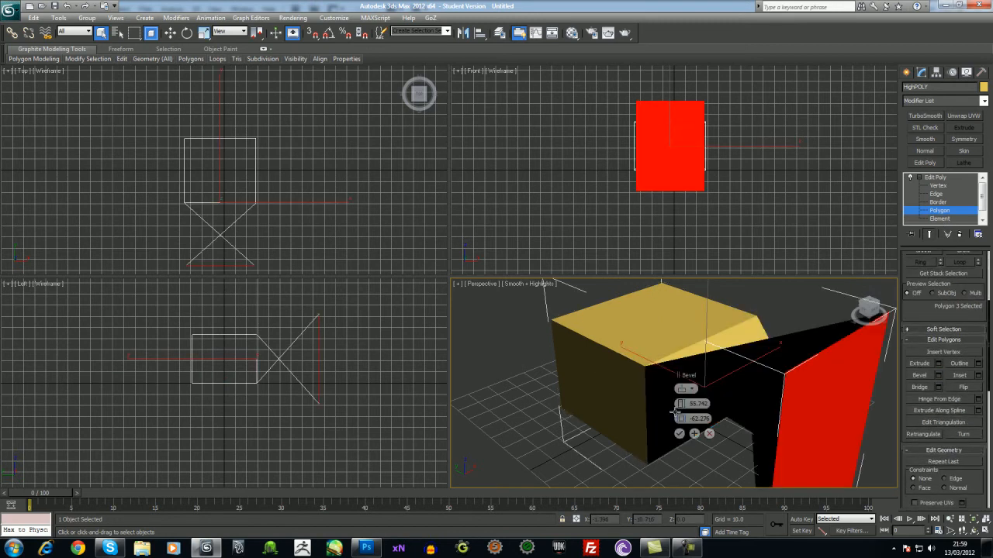
drag(683, 404, 781, 416)
drag(690, 406, 572, 413)
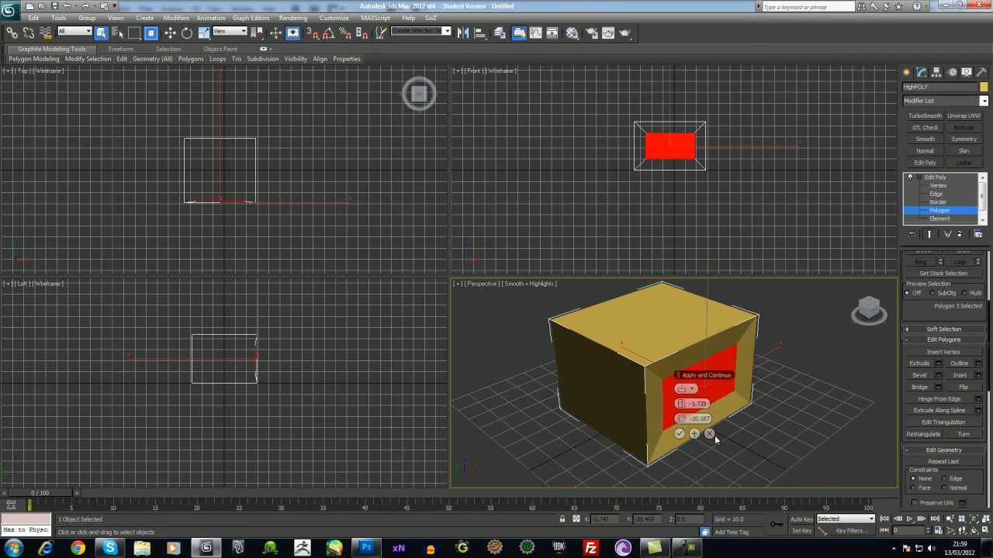
drag(687, 419, 692, 419)
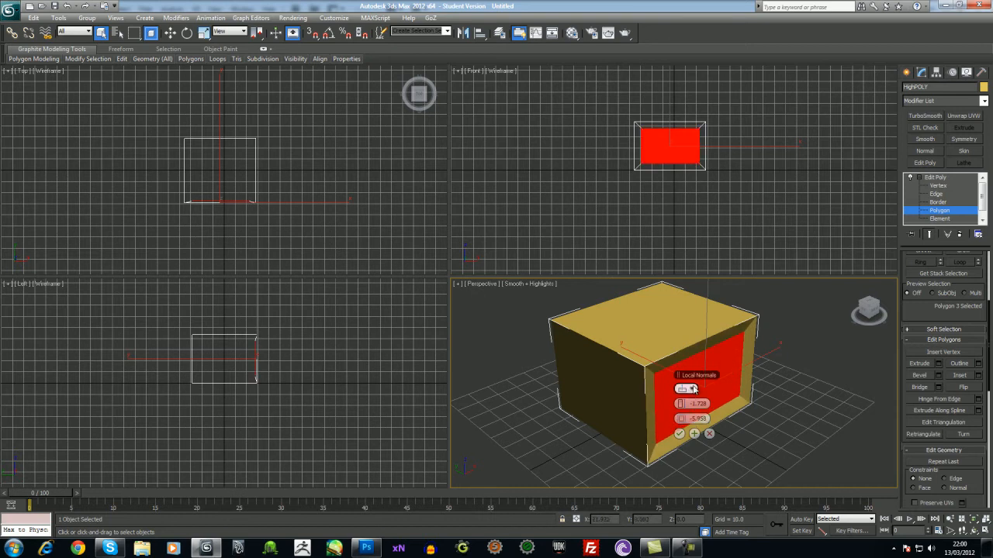
click(689, 388)
click(702, 418)
click(682, 433)
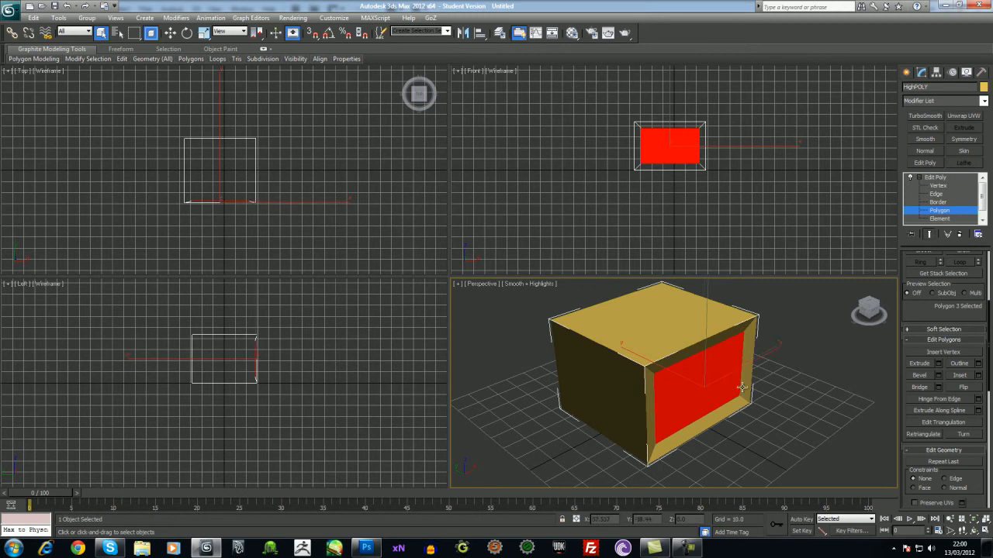
- Select all main face polygons of the box and bevel them By Polygon with height about -1.73 and outline about -5.96
key(ctrl+a)
alt+middle_drag(772, 408, 839, 405)
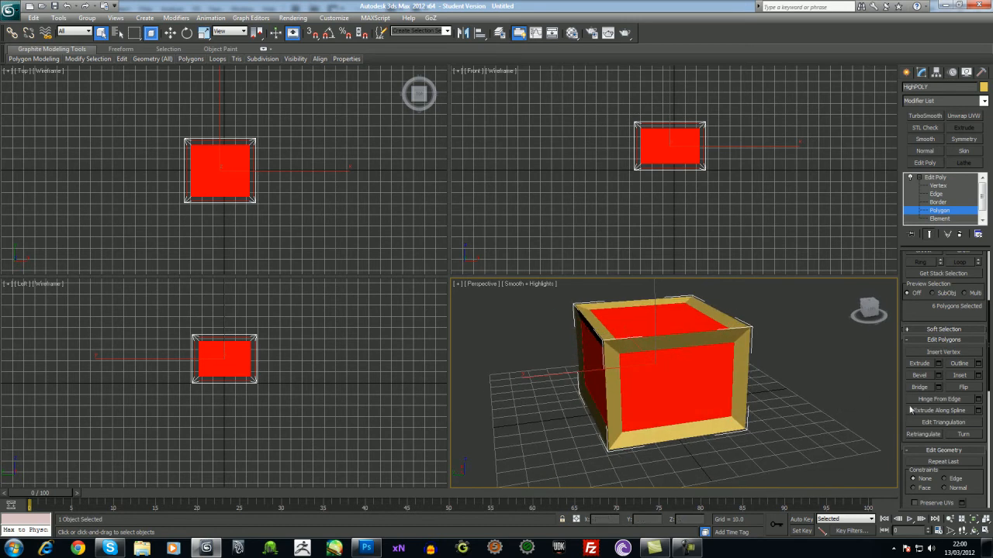
click(938, 375)
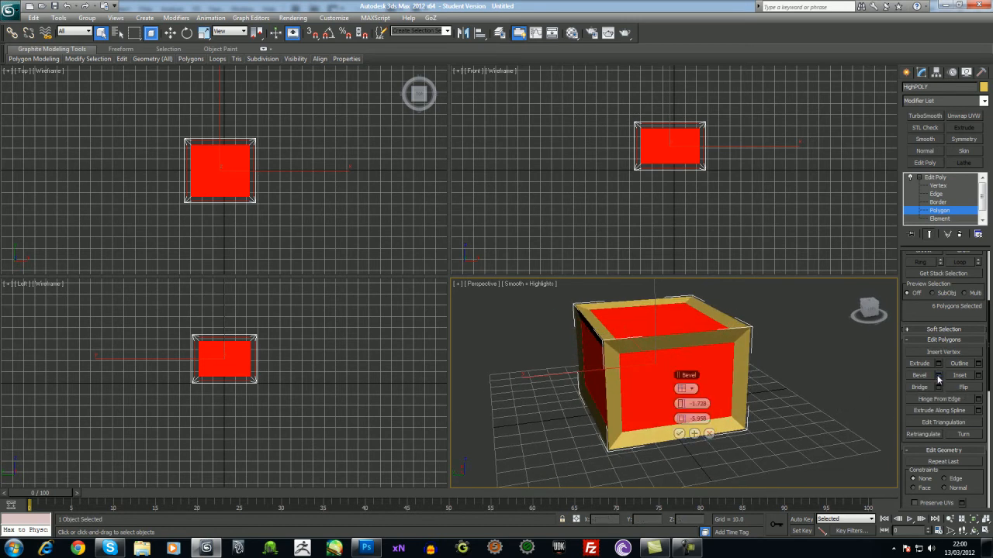
click(678, 433)
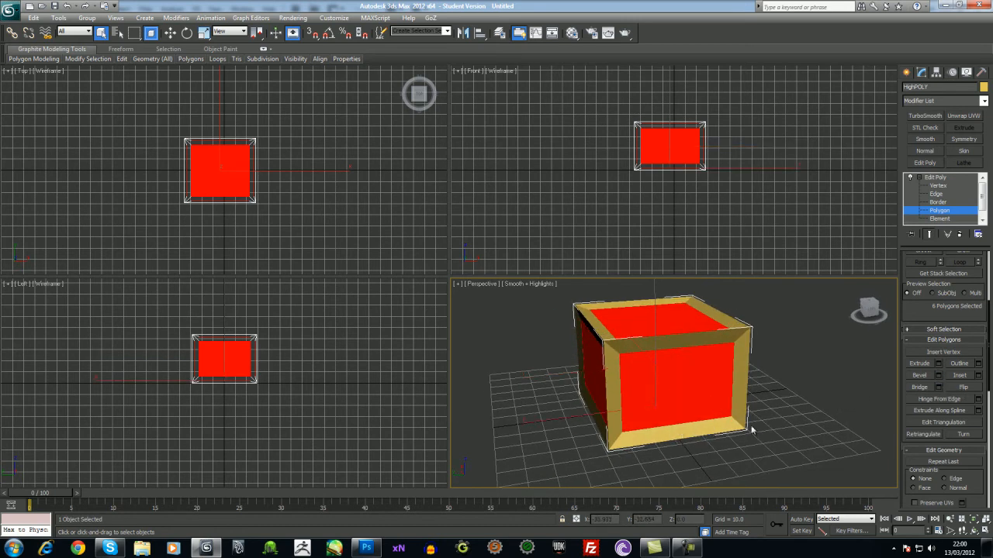
alt+middle_drag(784, 419, 789, 420)
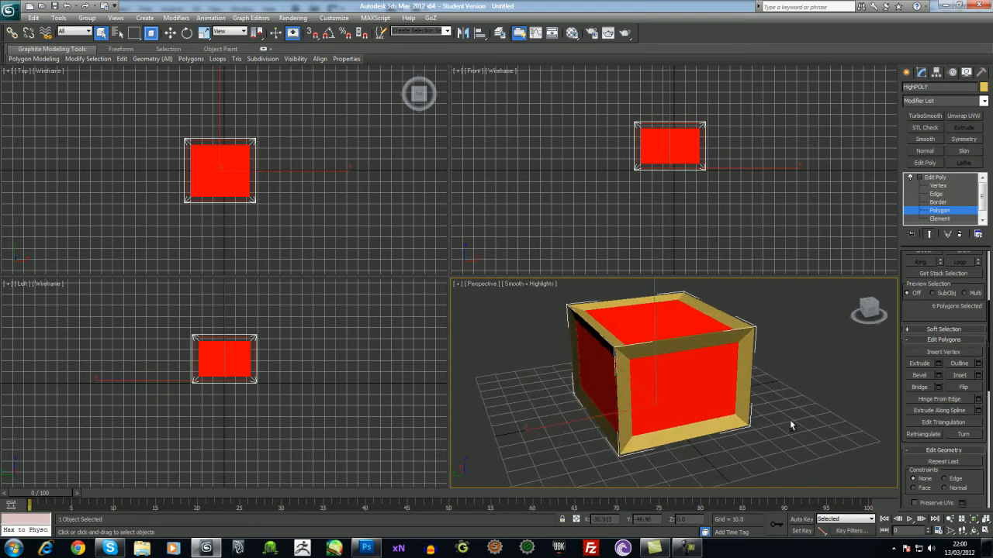
- Bevel the six selected face polygons of the HighPOLY box with a height of about -1.73 and an outline of about -2.11
click(938, 375)
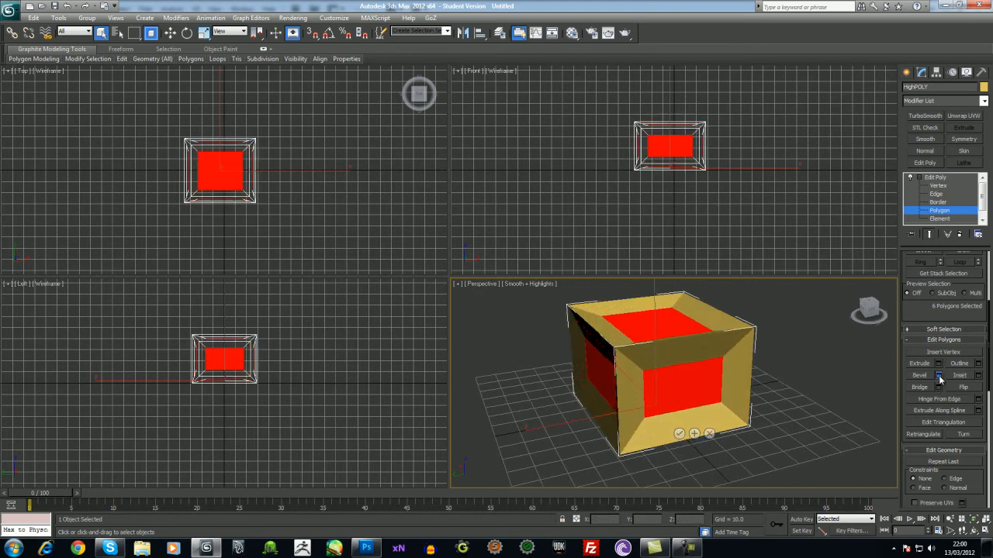
click(693, 435)
drag(681, 419, 683, 419)
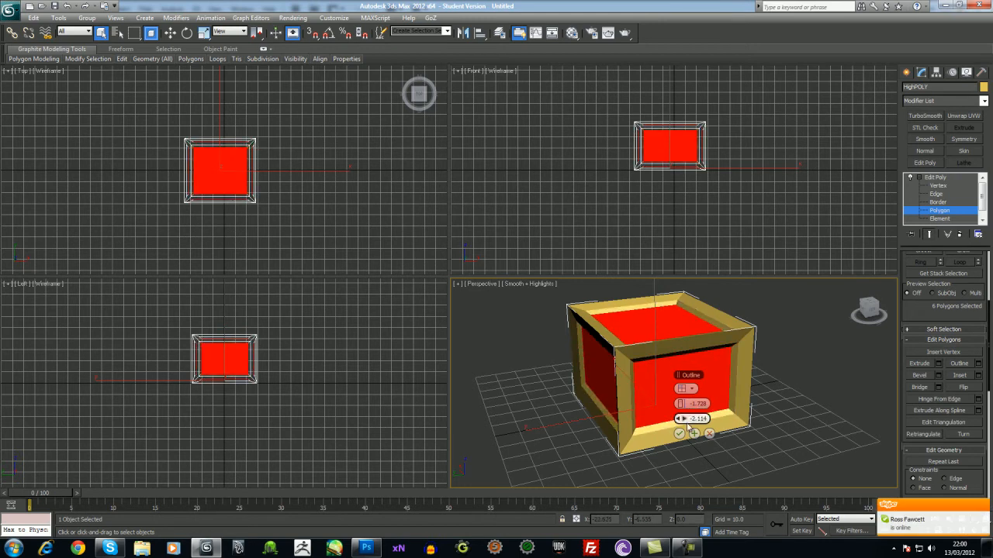
click(679, 434)
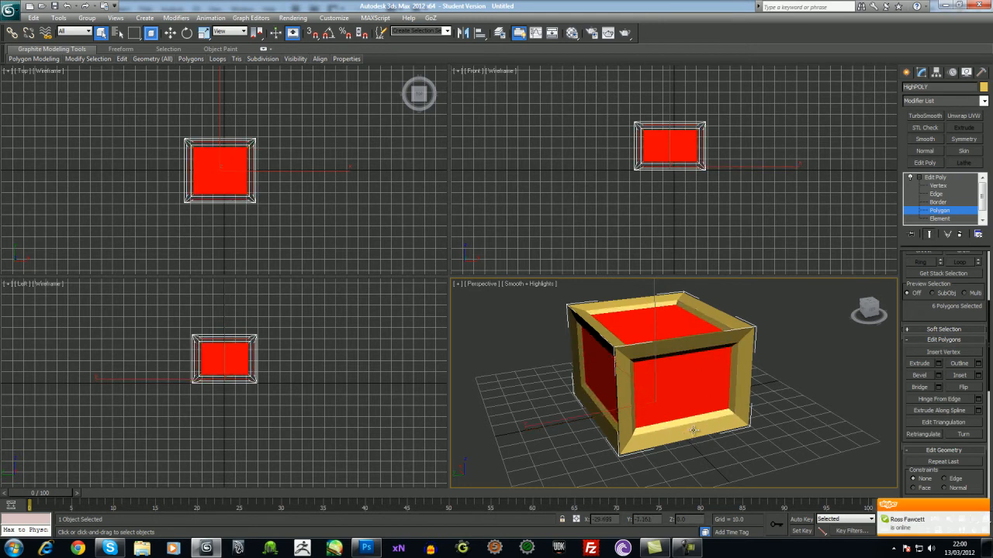
- Bevel the six selected polygons outward with a height of about 2.89 and an outline of about -2.11
click(938, 375)
drag(684, 404, 684, 394)
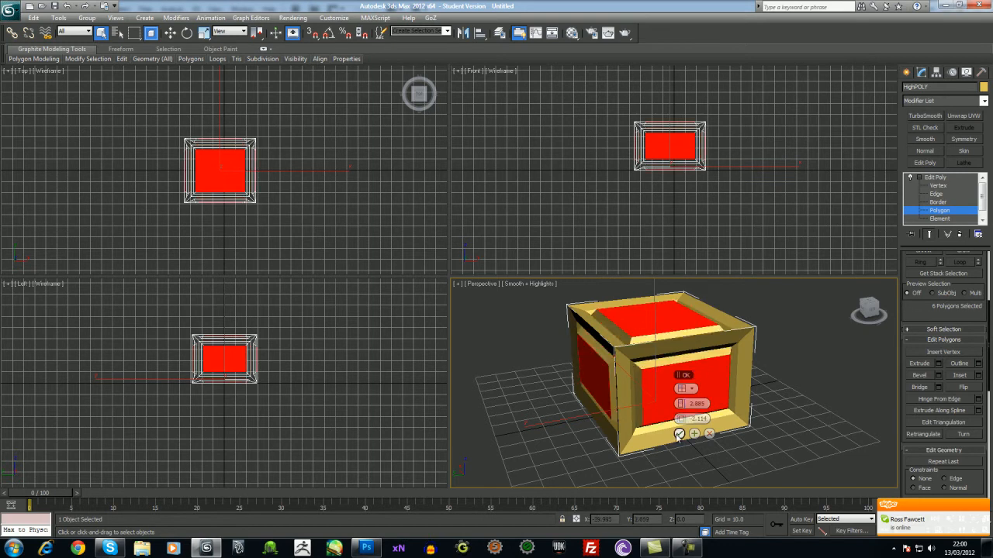
click(679, 433)
- Bevel the six polygons inward with a height of about -0.77 and an outline of about -2.11, and leave polygon level
click(938, 375)
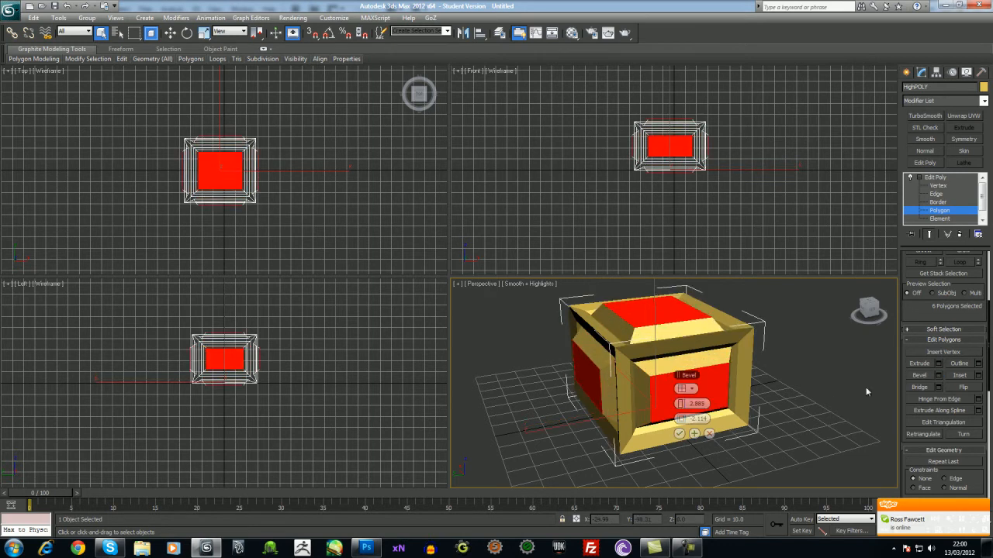
drag(683, 404, 665, 406)
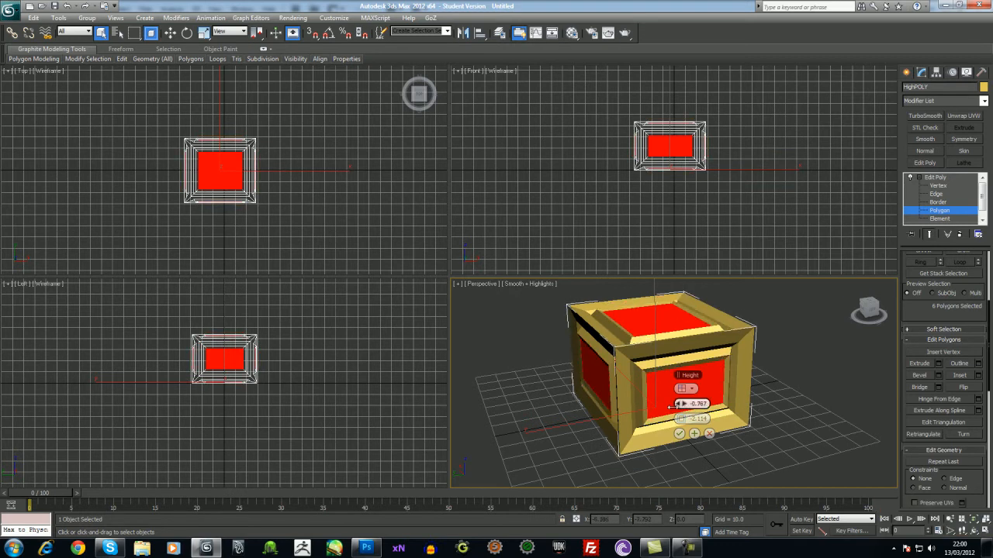
click(678, 433)
click(782, 459)
alt+middle_drag(785, 436, 678, 434)
alt+middle_drag(562, 418, 721, 322)
click(938, 180)
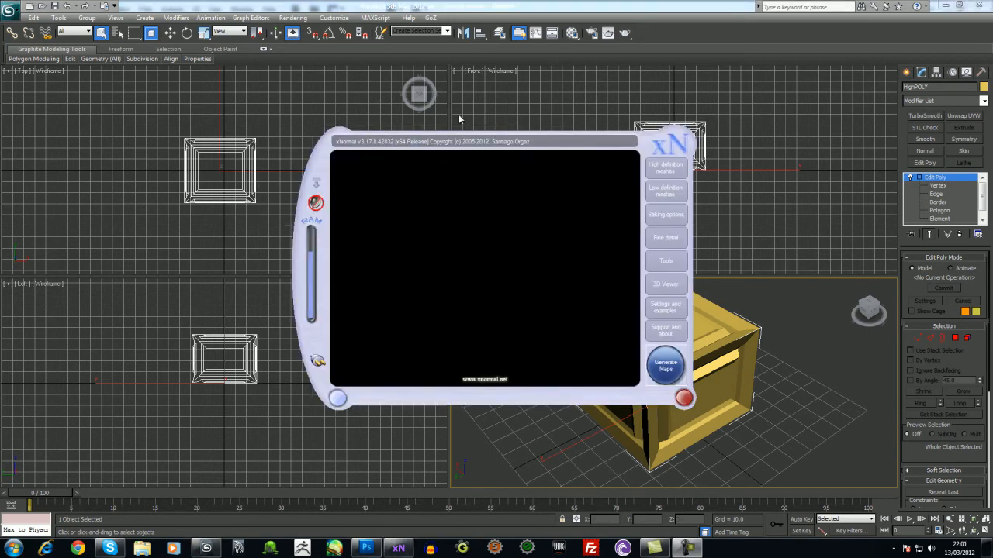
drag(318, 164, 306, 160)
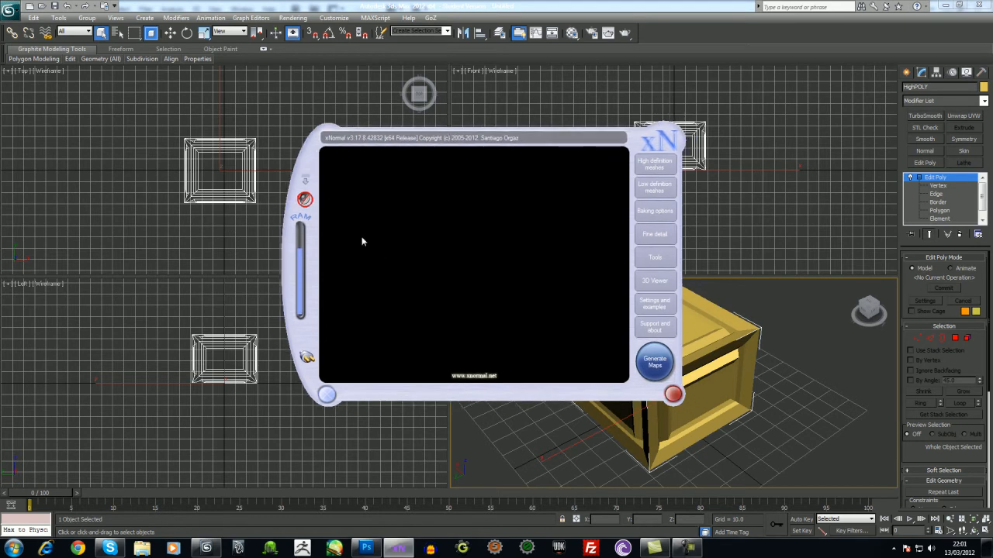
click(210, 232)
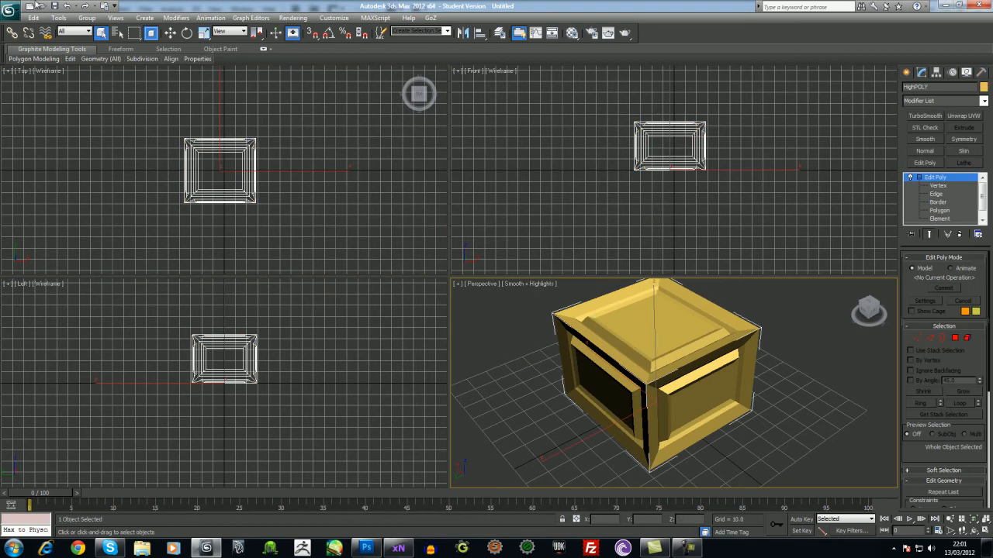
- Export only the selected HighPOLY box to the Desktop as HIGHPOLY in gw::OBJ-Exporter format, keeping the default OBJ options
click(20, 19)
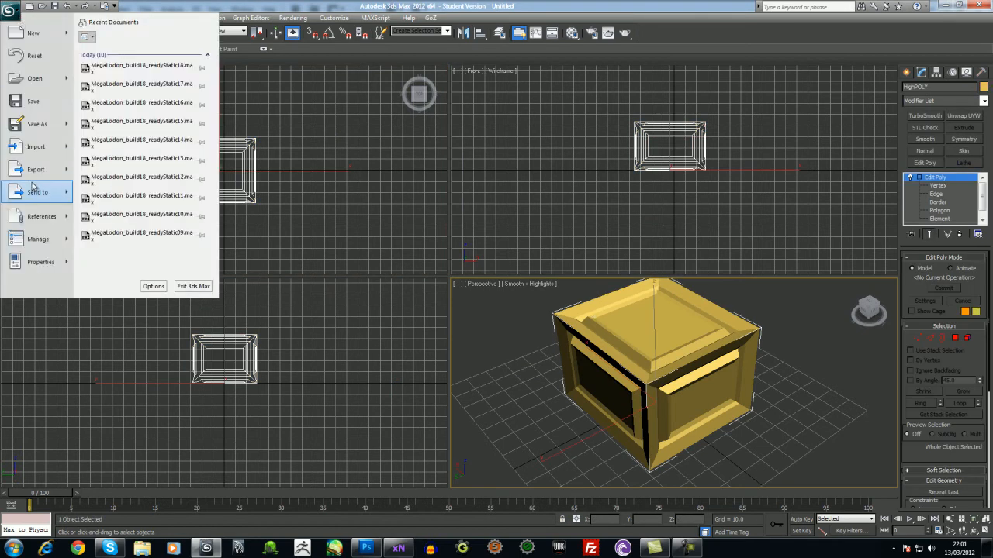
mouse_move(40, 170)
click(132, 87)
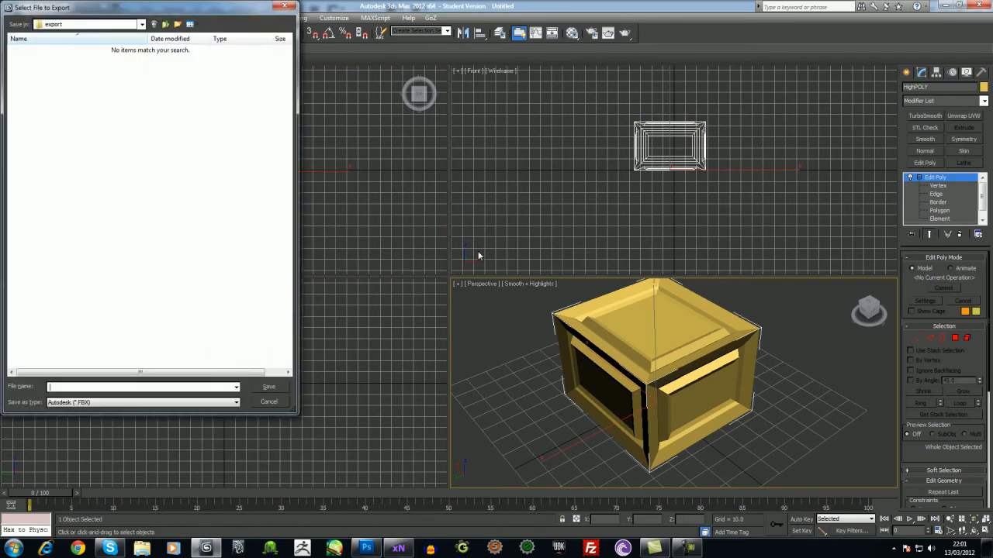
click(142, 24)
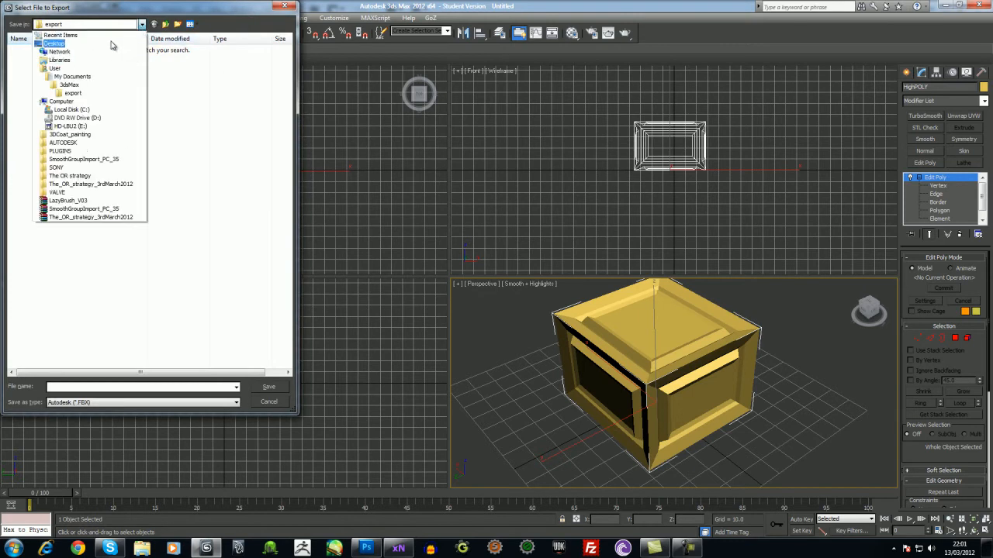
click(115, 45)
click(105, 401)
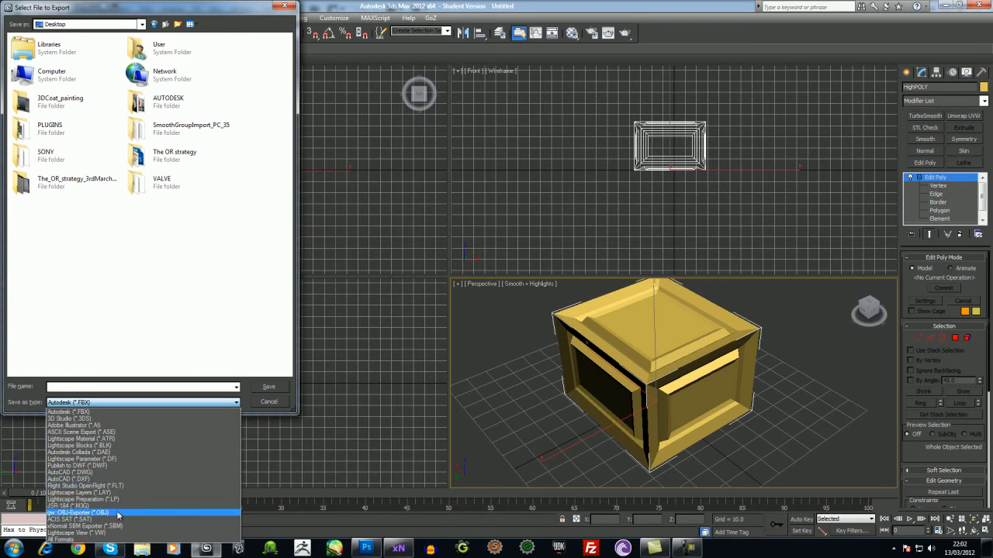
click(78, 513)
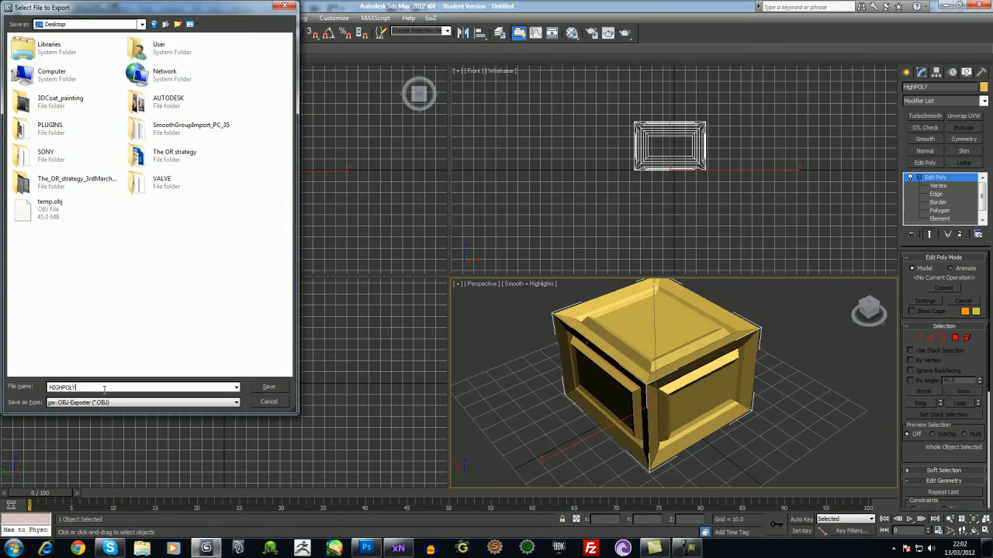
key(Return)
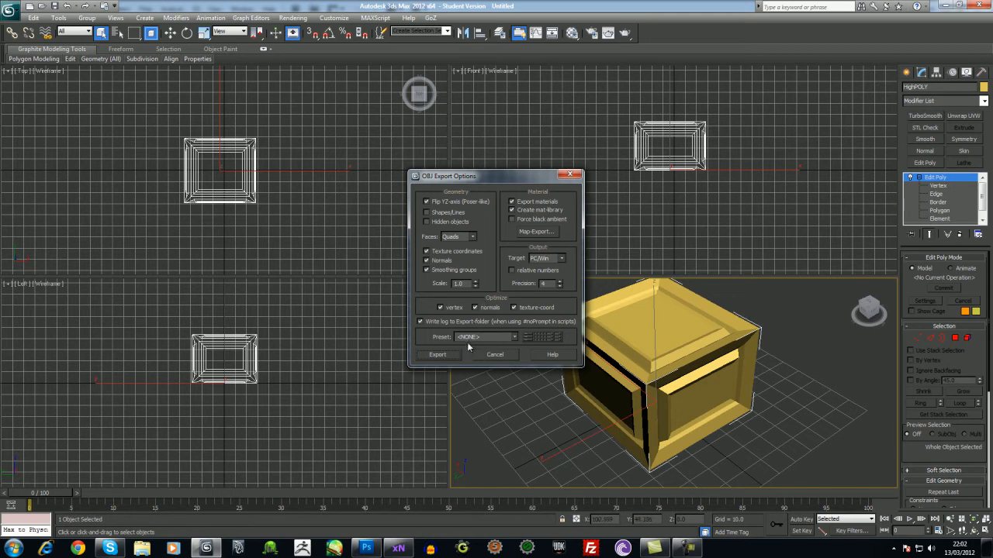
click(444, 355)
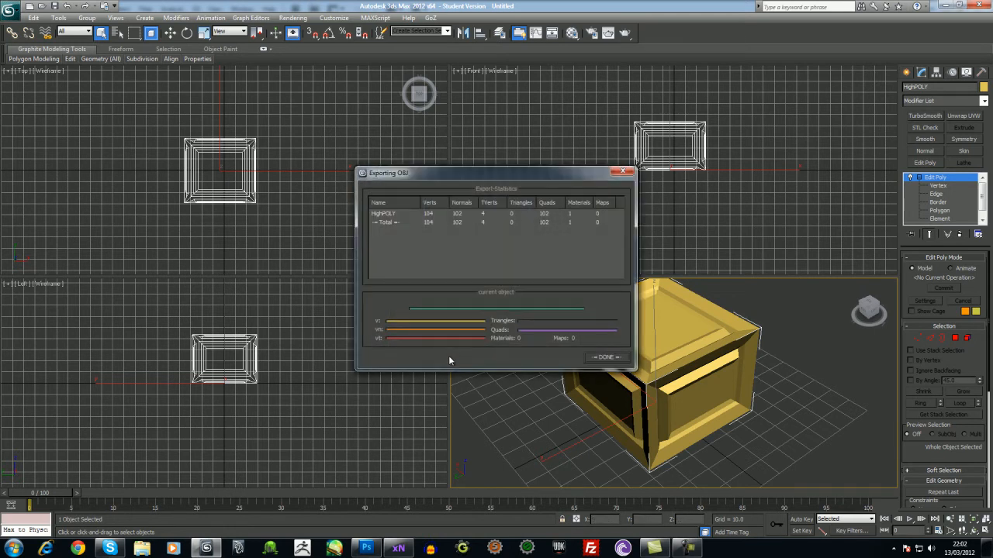
click(598, 359)
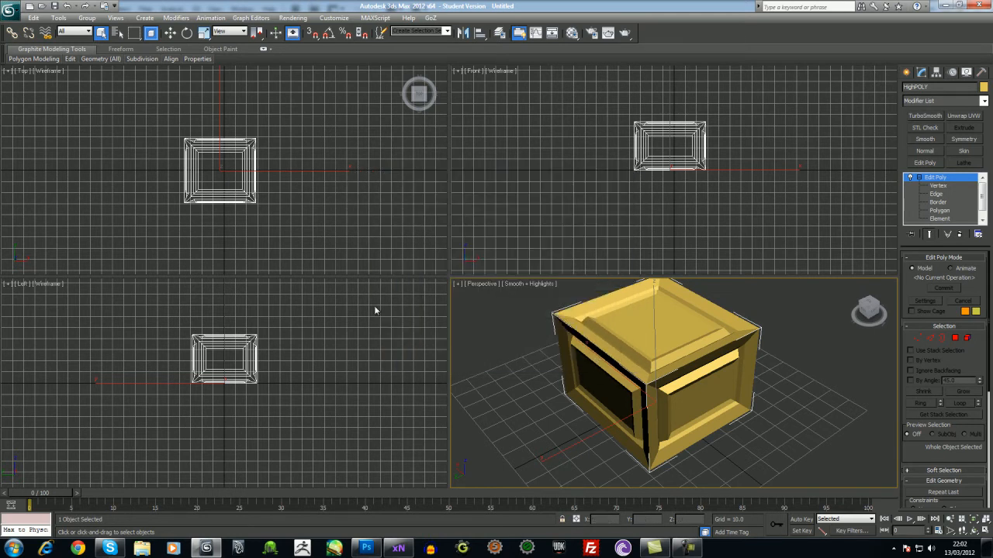
- Hide the selected HighPOLY box in the scene
right_click(247, 160)
right_click(247, 159)
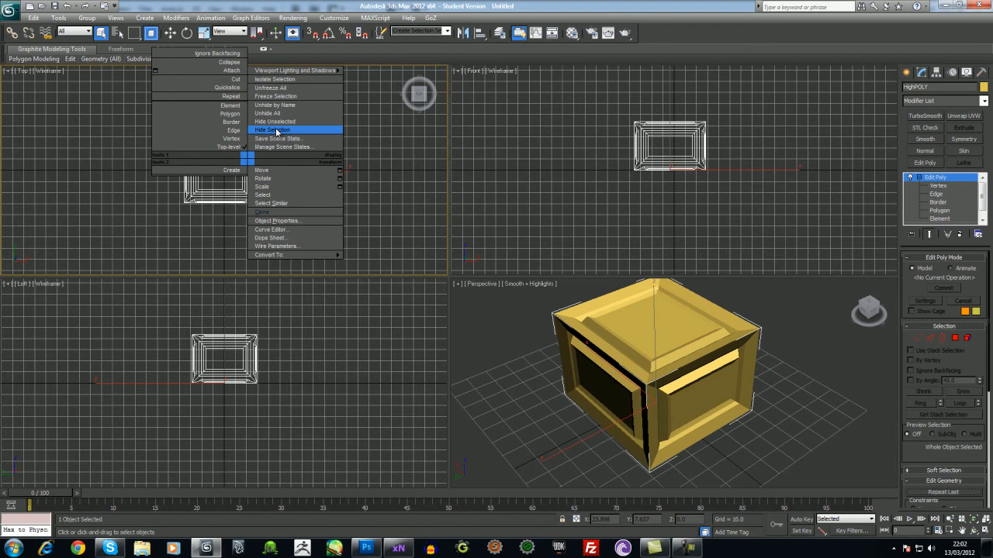
click(274, 130)
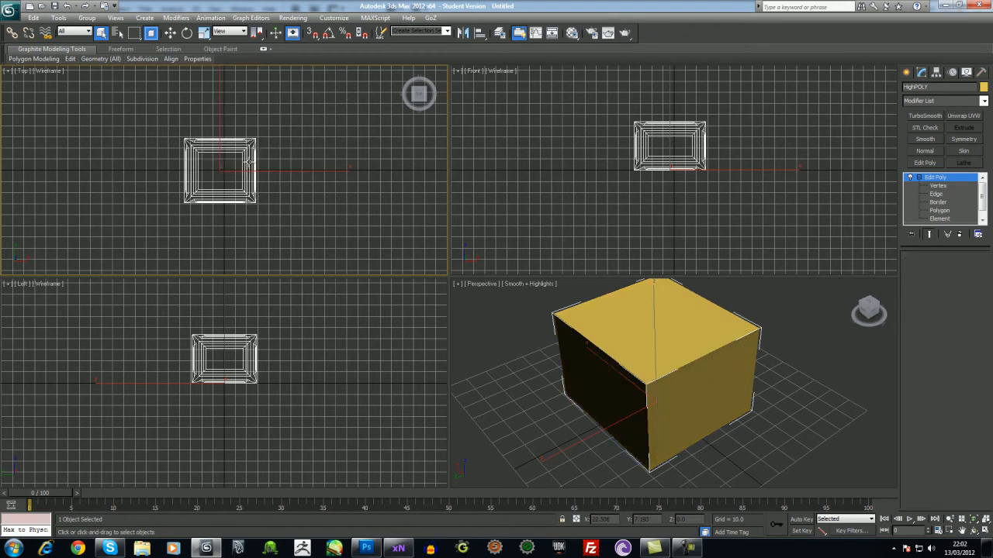
right_click(247, 162)
click(269, 135)
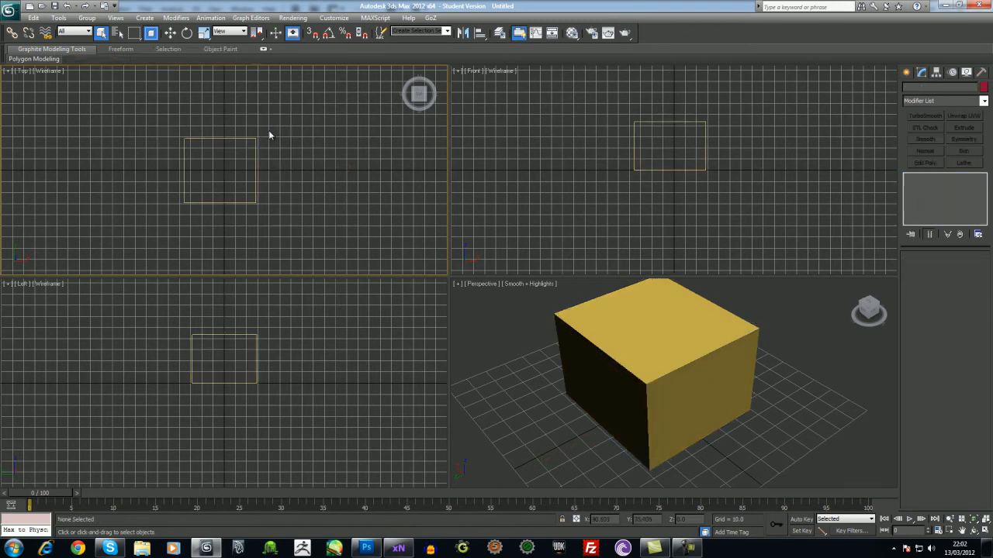
- Select the LOWPOLY box, add an Edit Poly modifier and collapse its stack to an Editable Poly
click(252, 174)
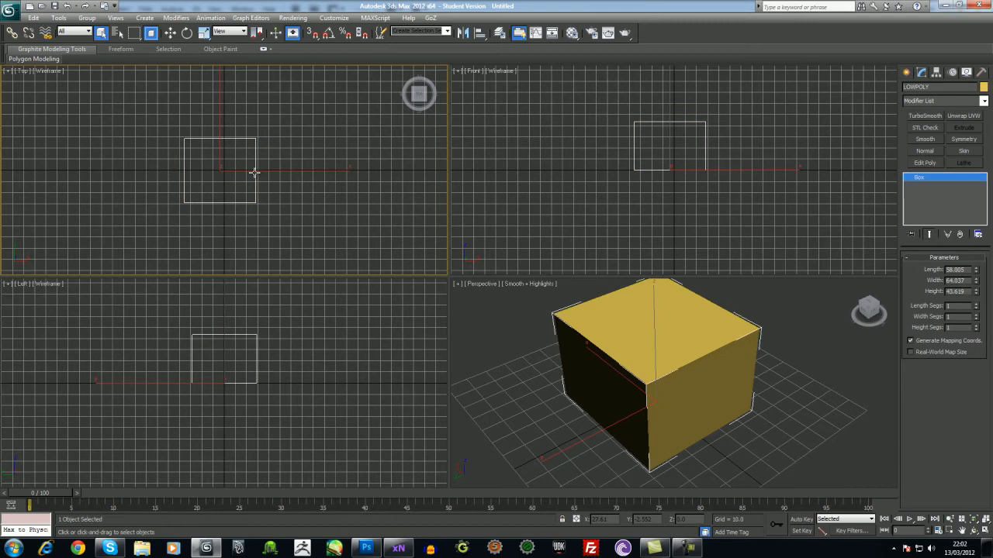
click(925, 163)
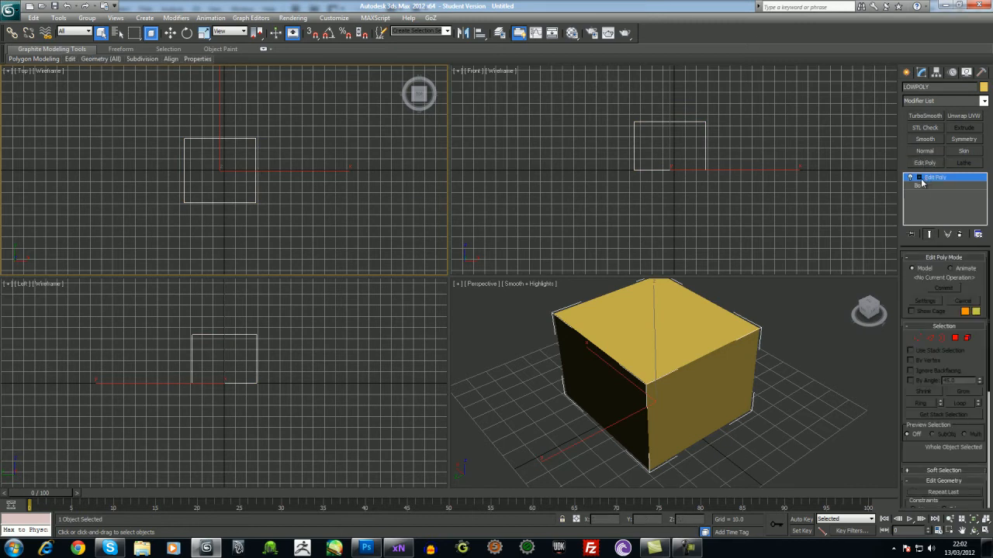
right_click(927, 182)
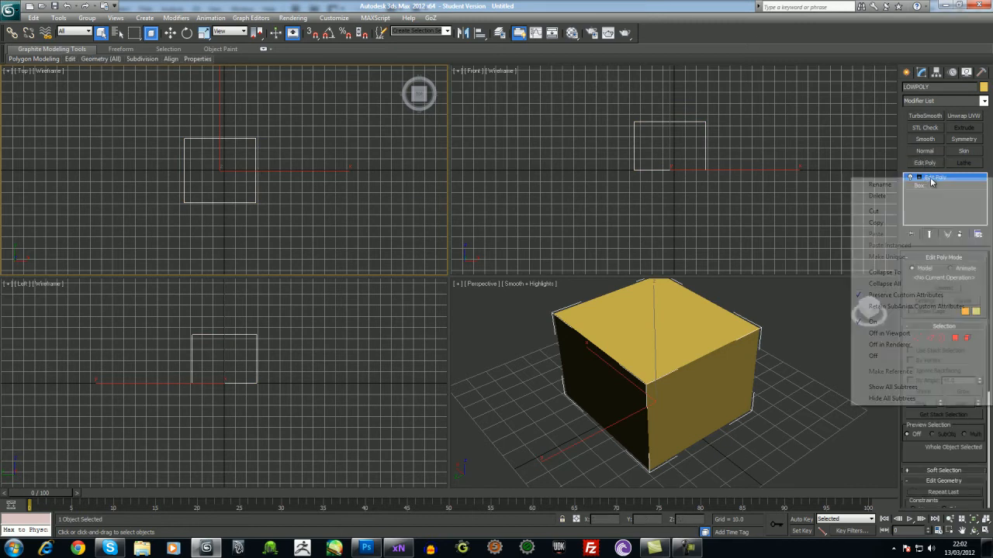
click(901, 280)
click(541, 313)
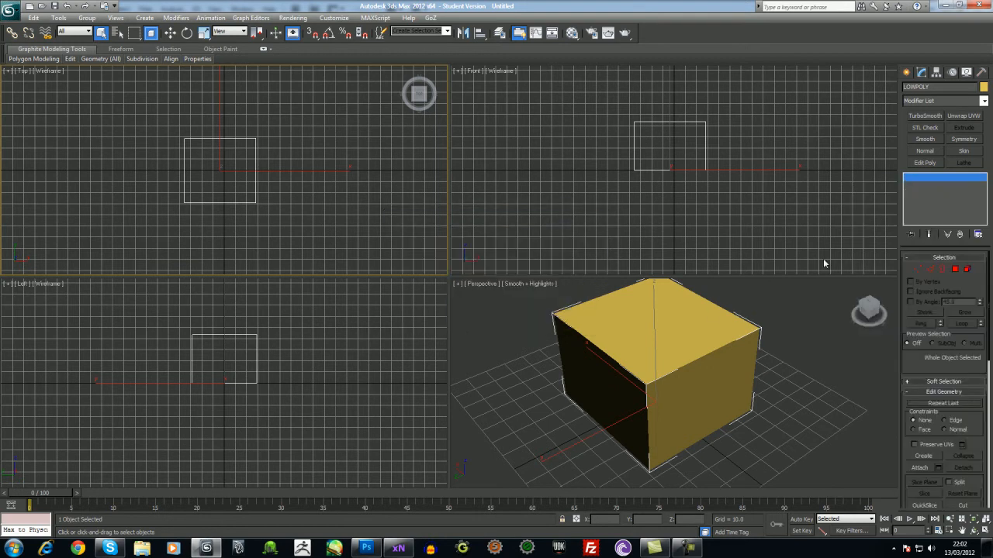
click(908, 178)
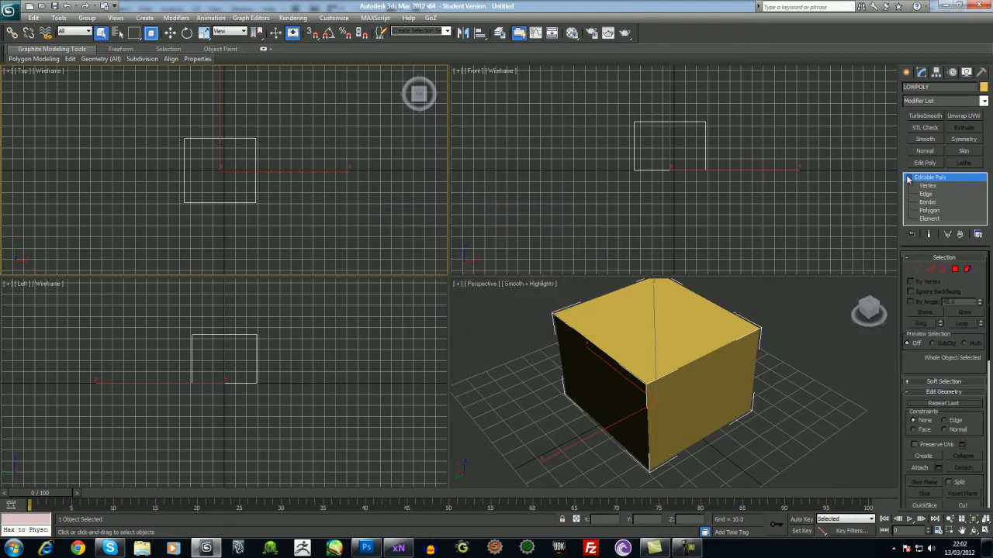
- Add Unwrap UVW to the LOWPOLY box and flatten-map all its faces with a 45 face angle threshold and 0.02 spacing
click(964, 116)
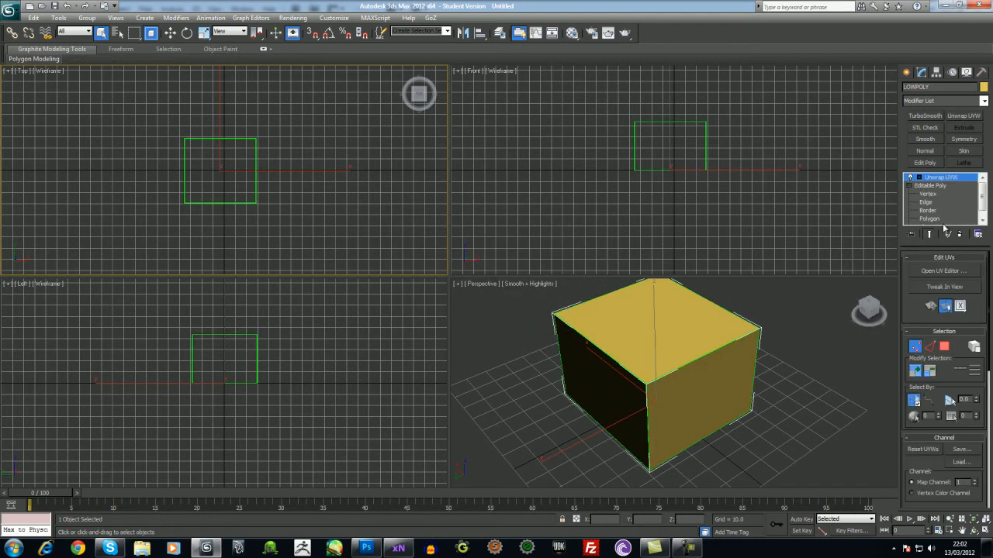
click(946, 271)
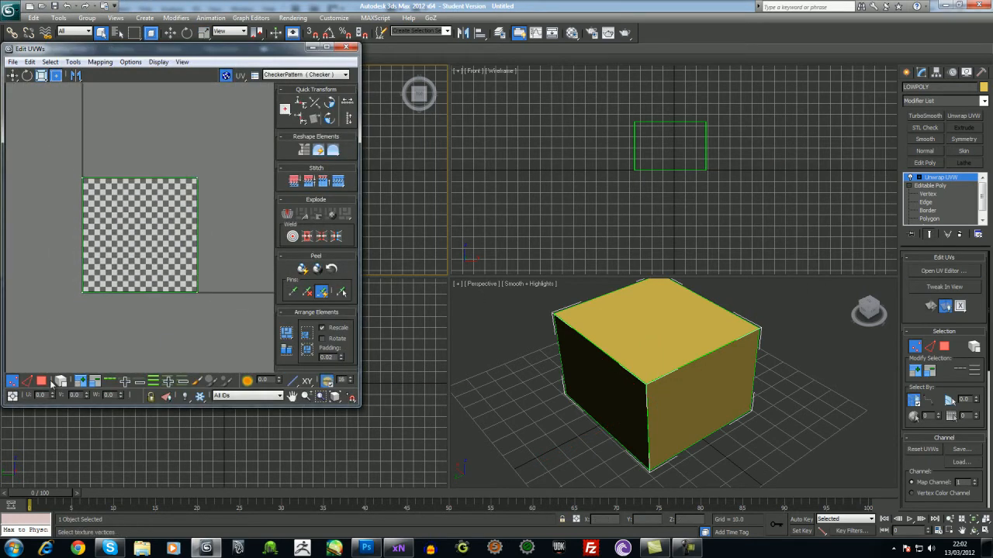
click(41, 381)
key(ctrl+a)
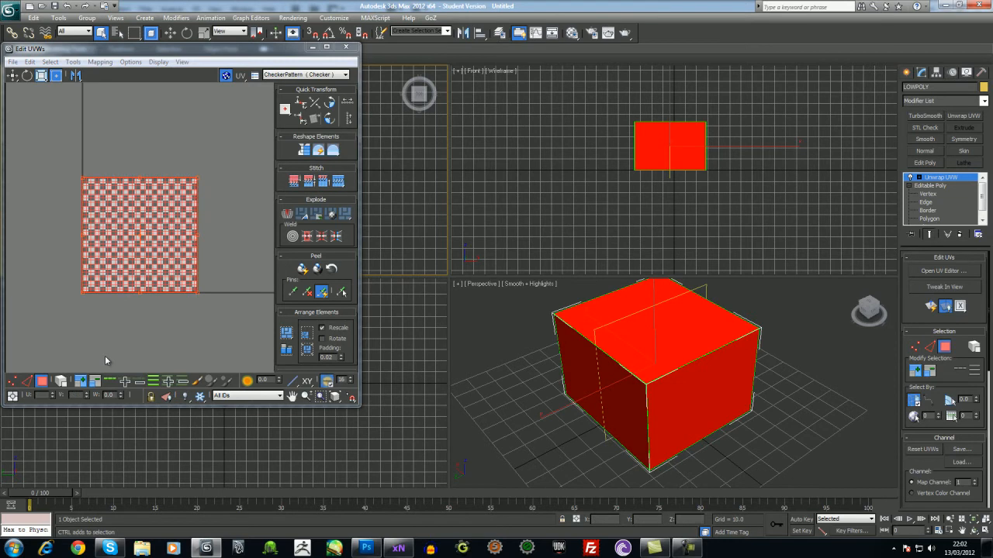
click(100, 61)
click(113, 73)
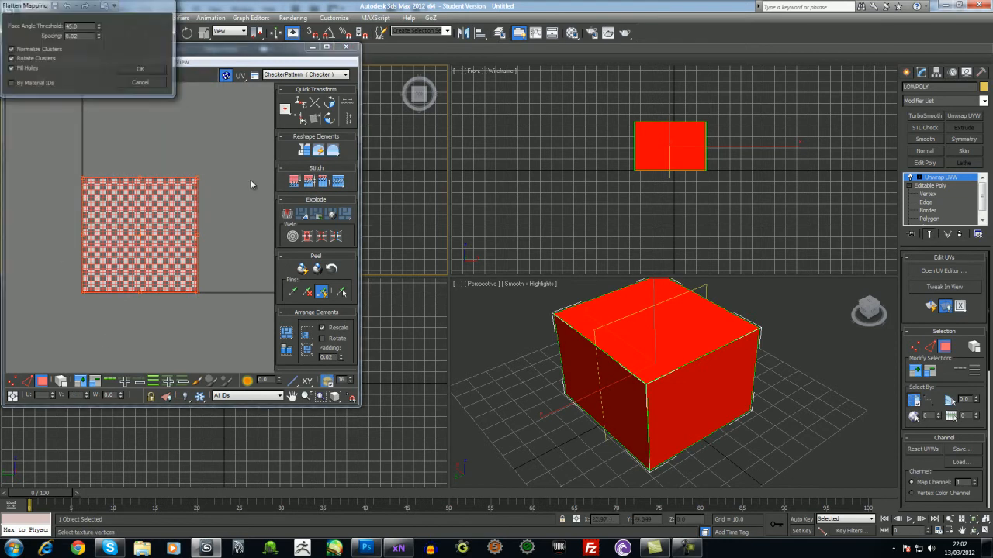
click(141, 69)
click(196, 155)
- Display the CheckerPattern texture on the LOWPOLY box and inspect its UV mapping in the perspective view
middle_drag(197, 208, 201, 204)
click(290, 75)
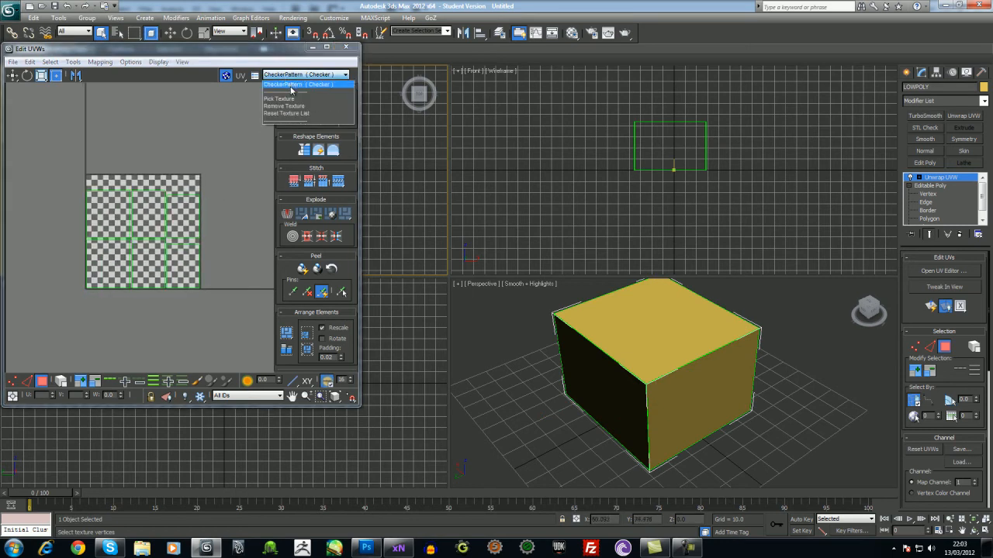
click(293, 87)
click(779, 371)
alt+middle_drag(779, 371, 799, 372)
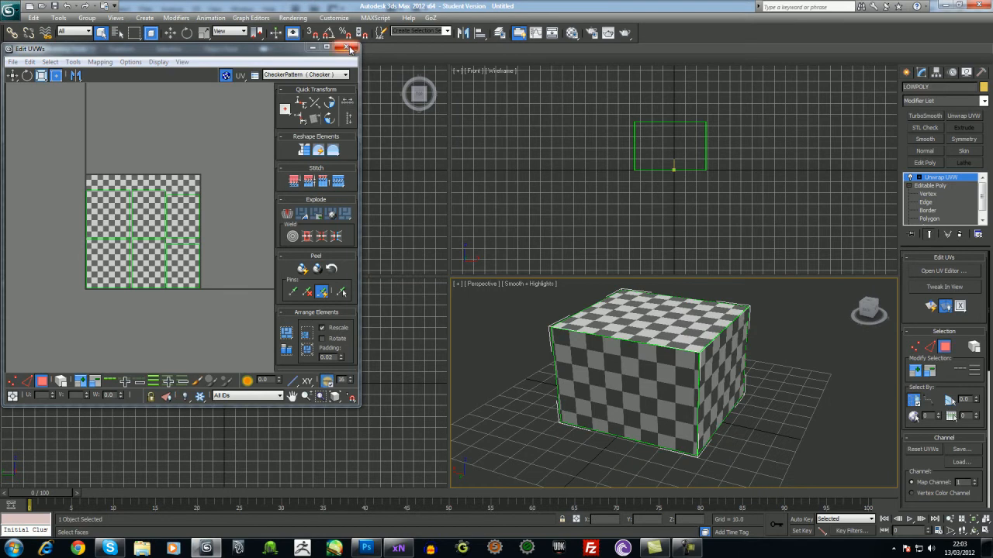
- Close the UV editor and collapse the Unwrap UVW modifier into the LOWPOLY box's Editable Poly
click(346, 47)
click(919, 178)
right_click(927, 179)
click(889, 269)
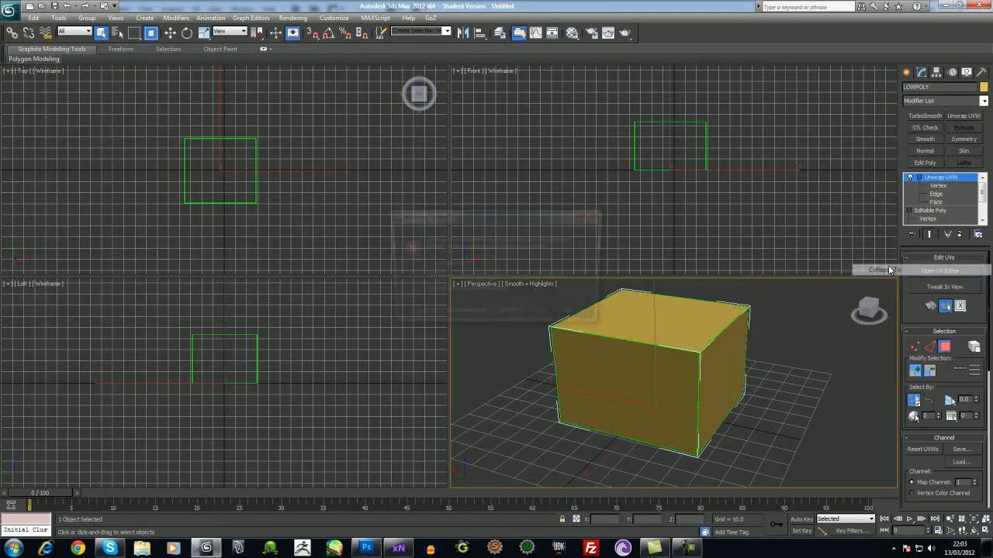
click(543, 317)
middle_drag(514, 316, 526, 332)
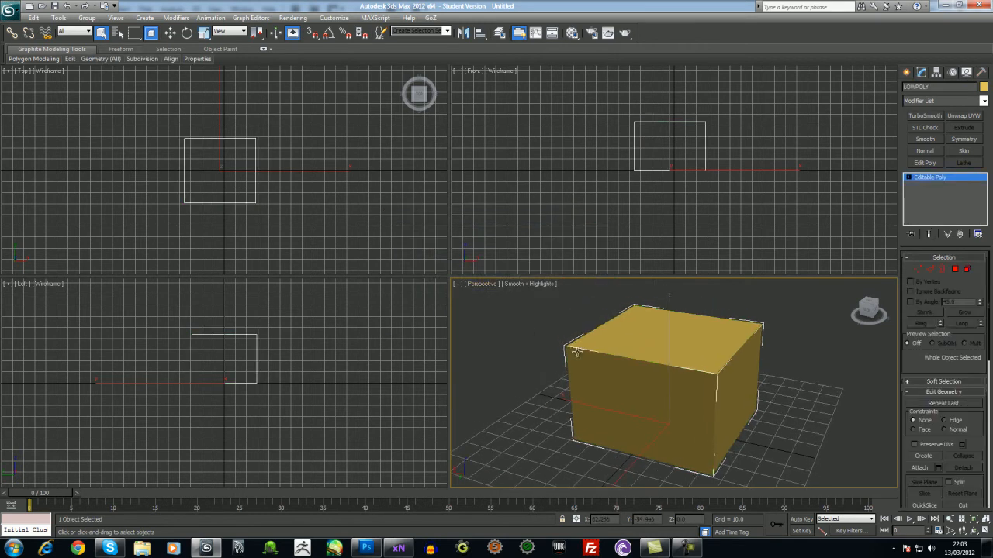
- Export the LOWPOLY box to the Desktop as the OBJ file LOWPOLY, keeping quads, texture coordinates, normals and smoothing groups enabled
click(11, 12)
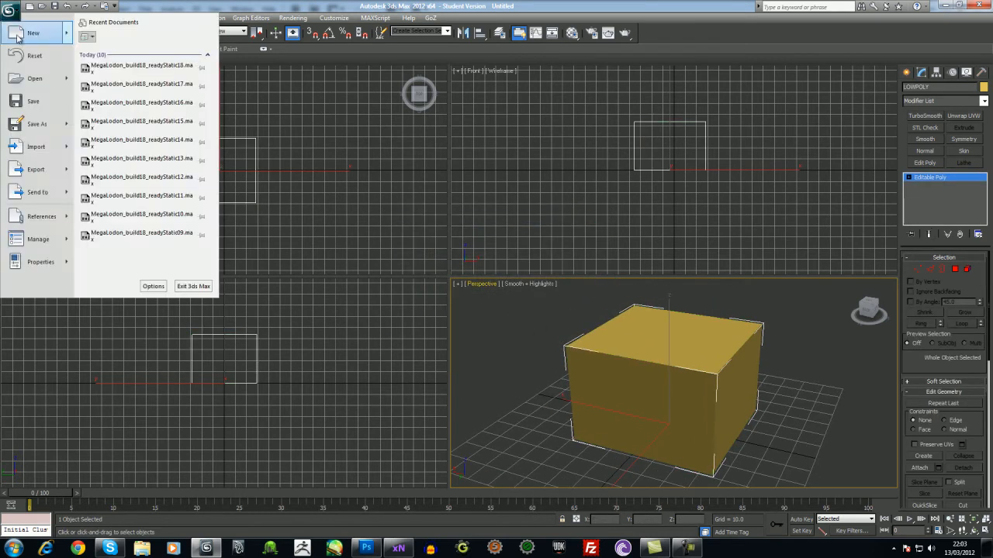
mouse_move(43, 172)
click(133, 83)
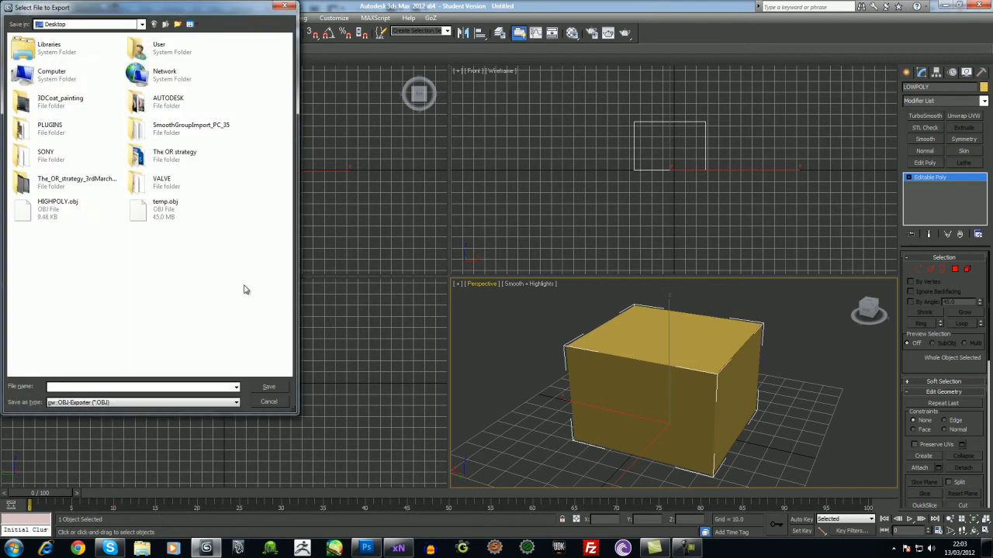
click(22, 206)
double_click(101, 388)
text(LO)
key(BackSpace)
key(BackSpace)
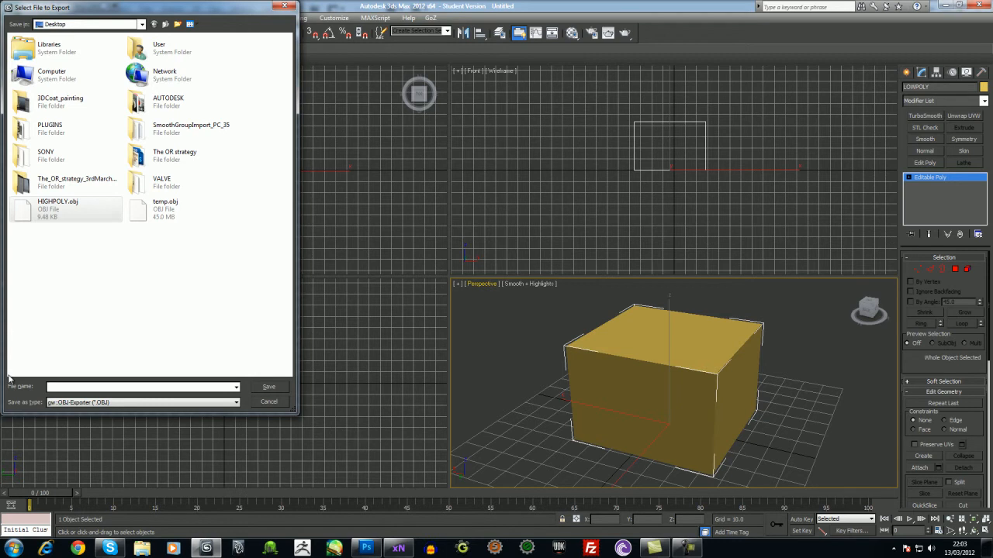
text(LOWPOLY)
click(284, 386)
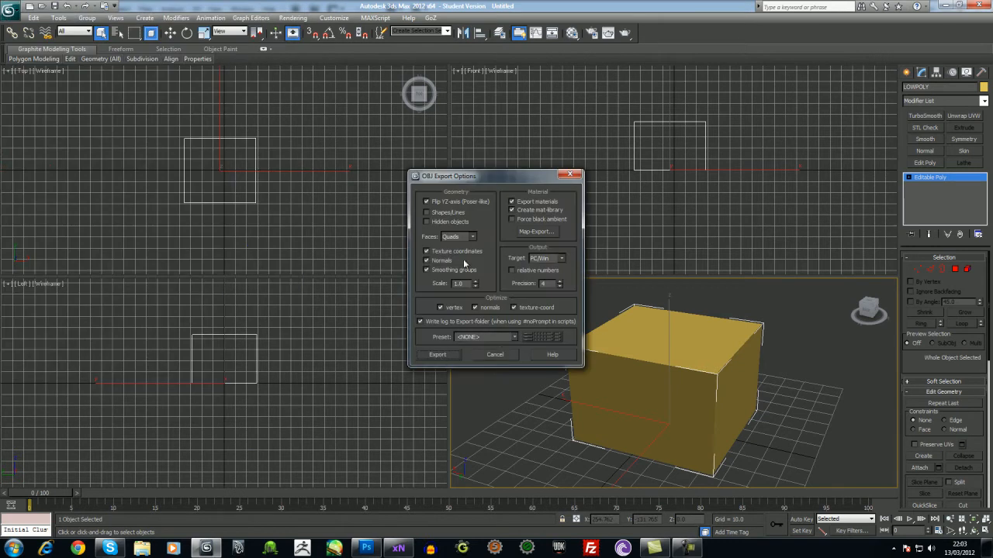
click(438, 354)
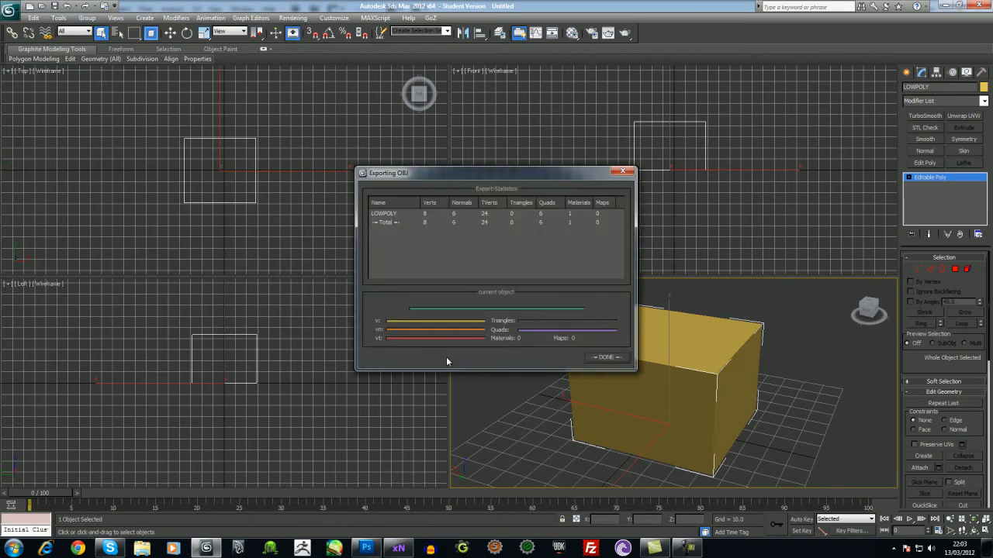
click(605, 358)
- Switch to xNormal and remove the old MEGALODON meshes from the low definition and high definition lists
click(946, 6)
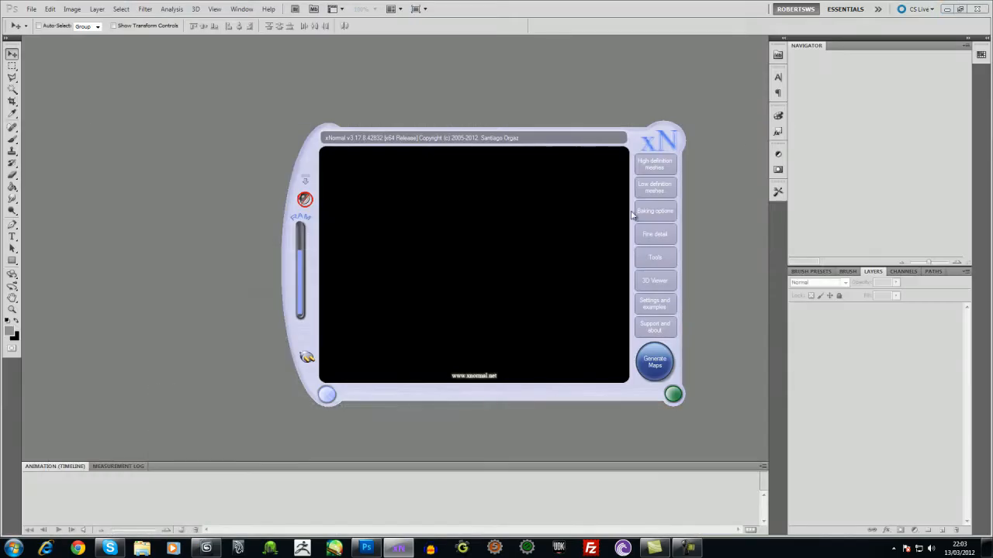
click(946, 9)
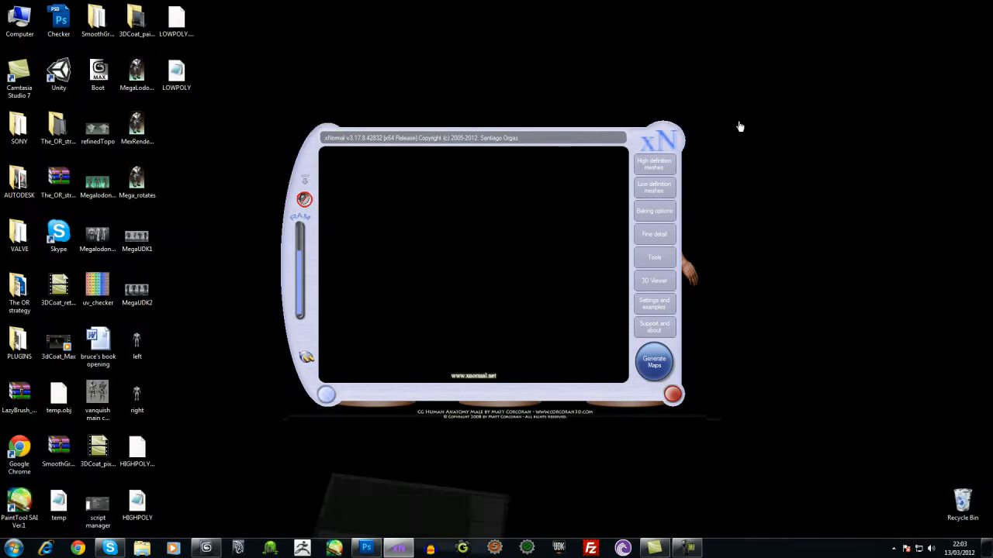
click(655, 193)
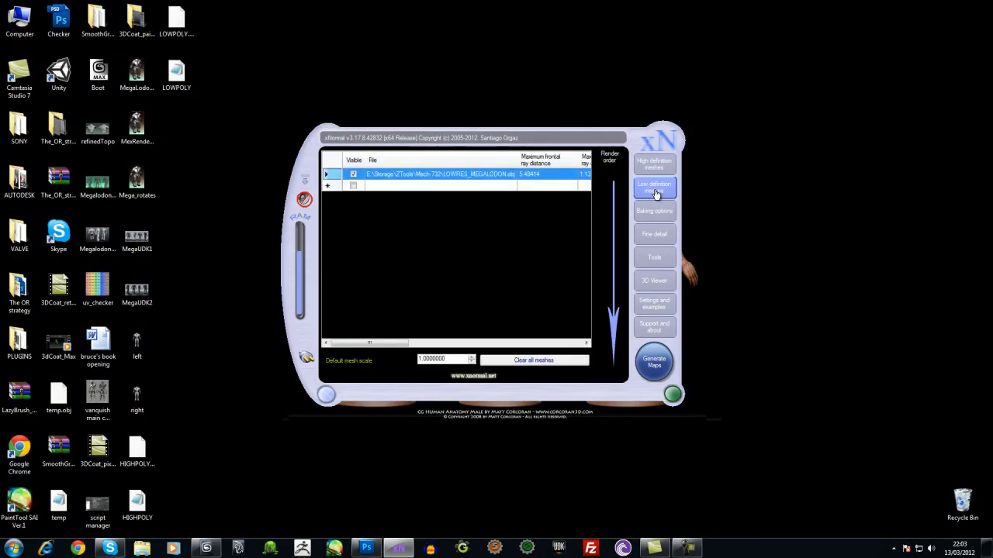
right_click(382, 177)
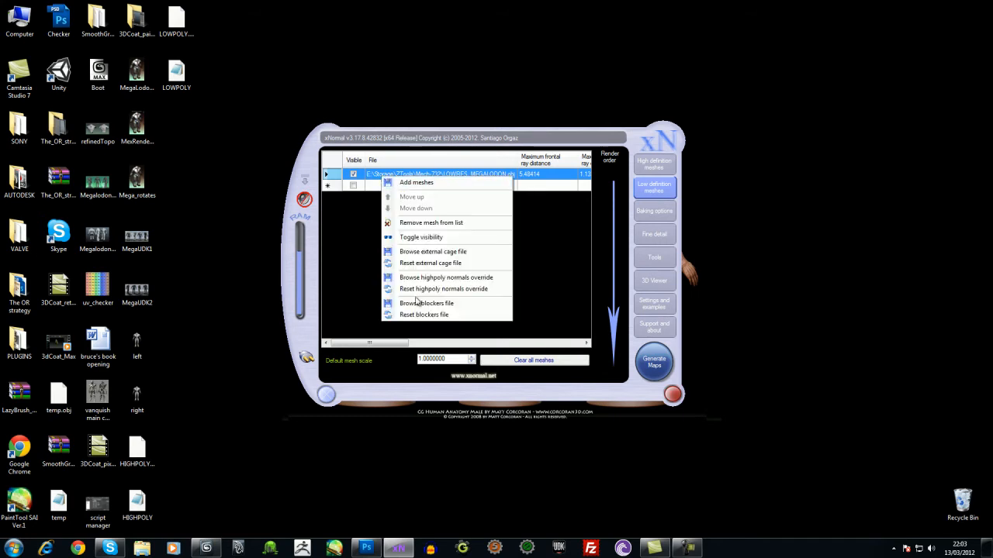
click(419, 225)
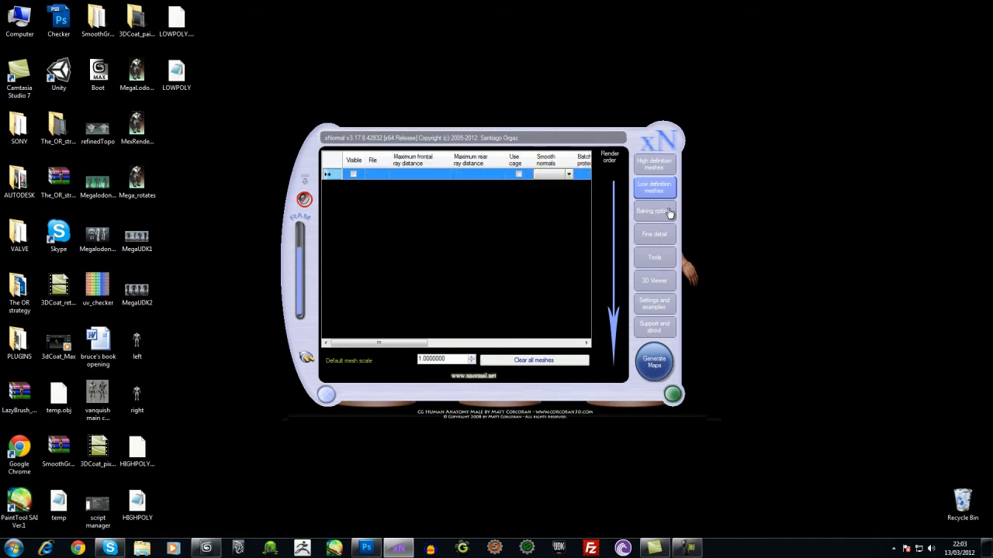
click(656, 166)
right_click(458, 176)
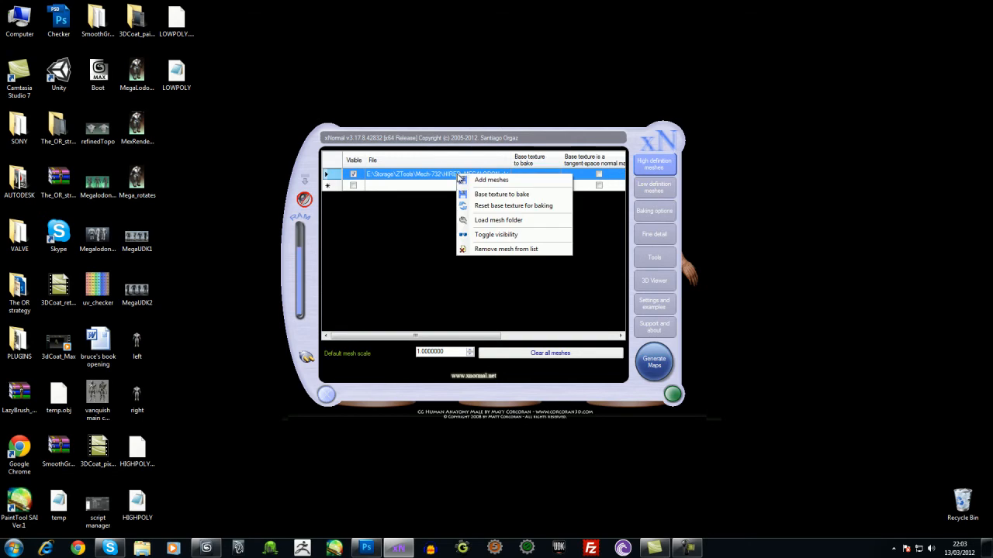
click(518, 249)
- Add LOWPOLY.obj from the Desktop to the low definition meshes
click(654, 186)
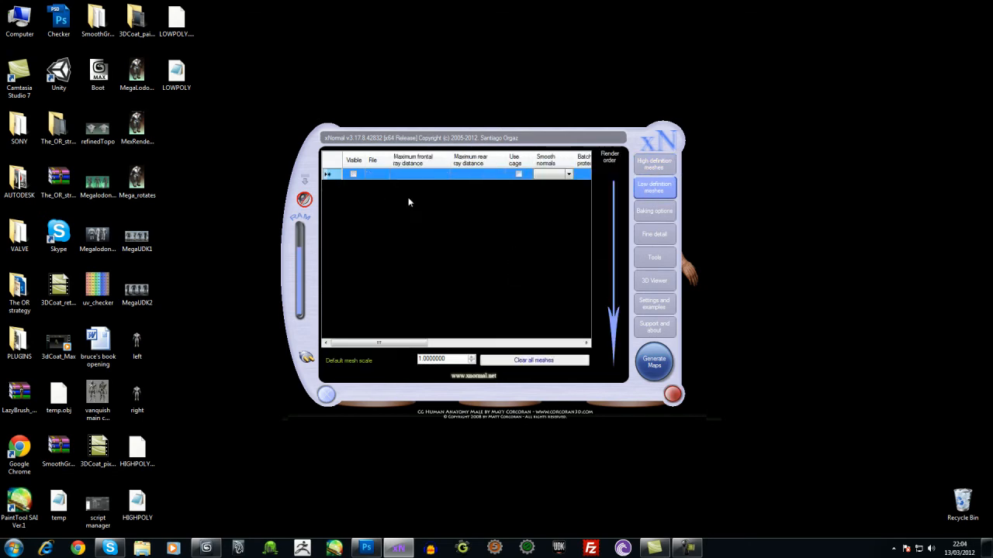
right_click(378, 175)
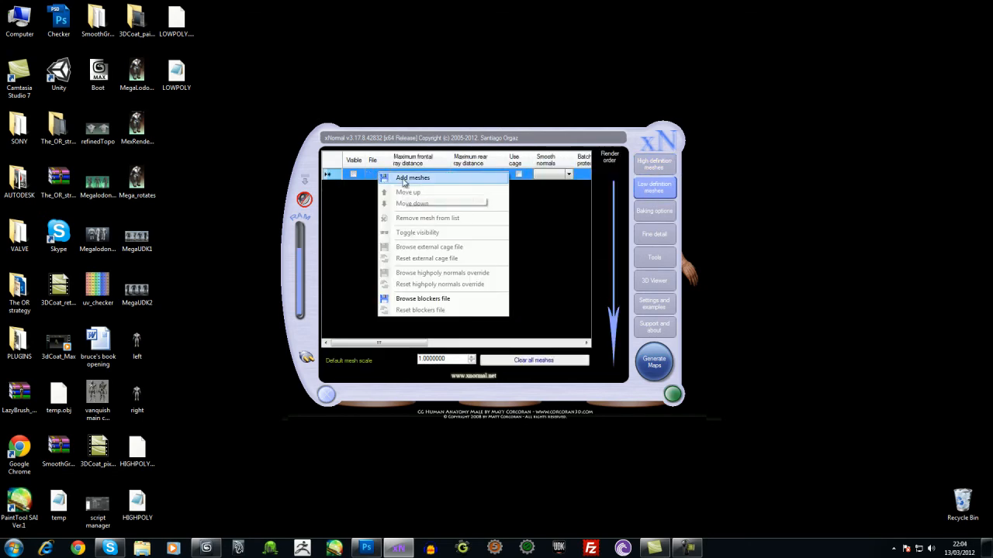
click(402, 182)
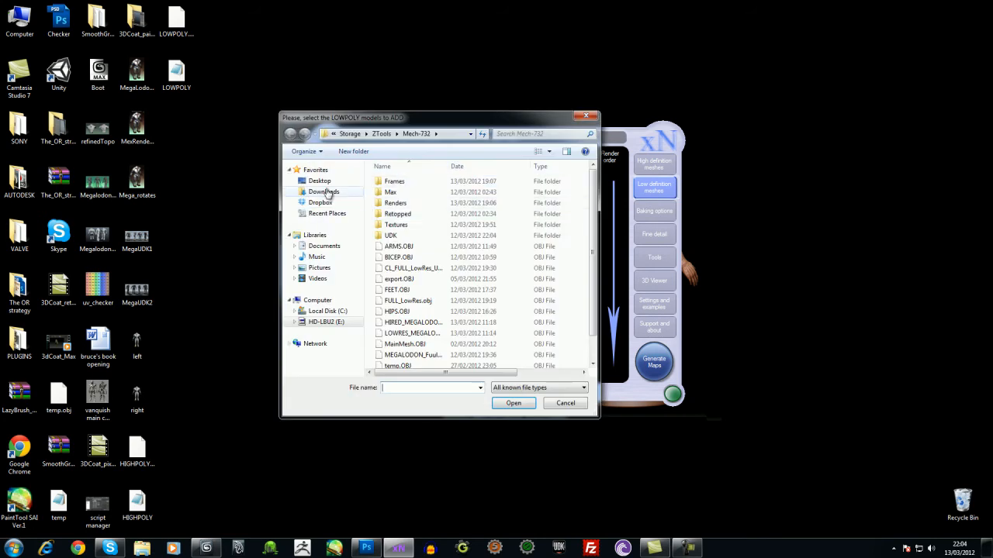
click(321, 182)
scroll(583, 264, down, 5)
double_click(394, 332)
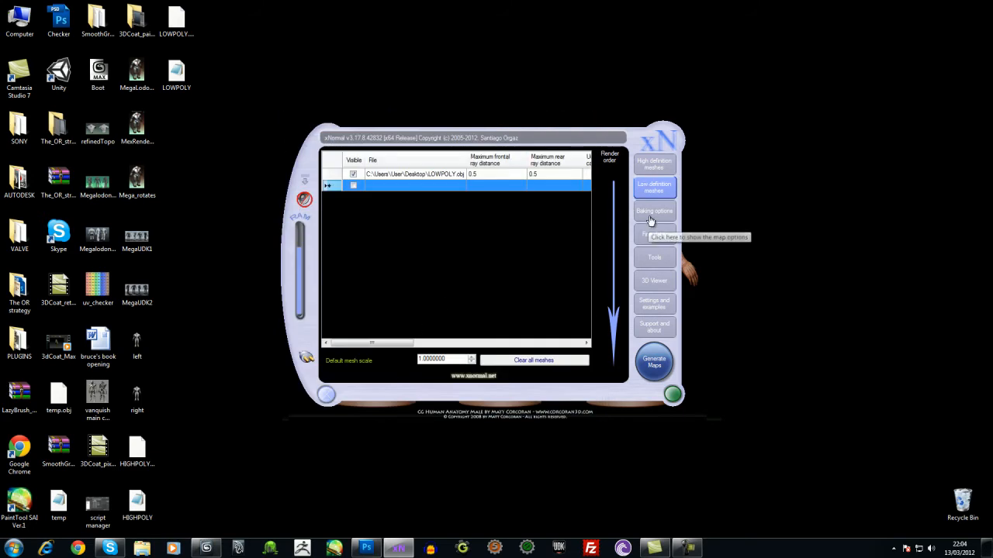
- Add HIGHPOLY.obj from the Desktop to the high definition meshes
click(654, 164)
right_click(379, 178)
click(388, 180)
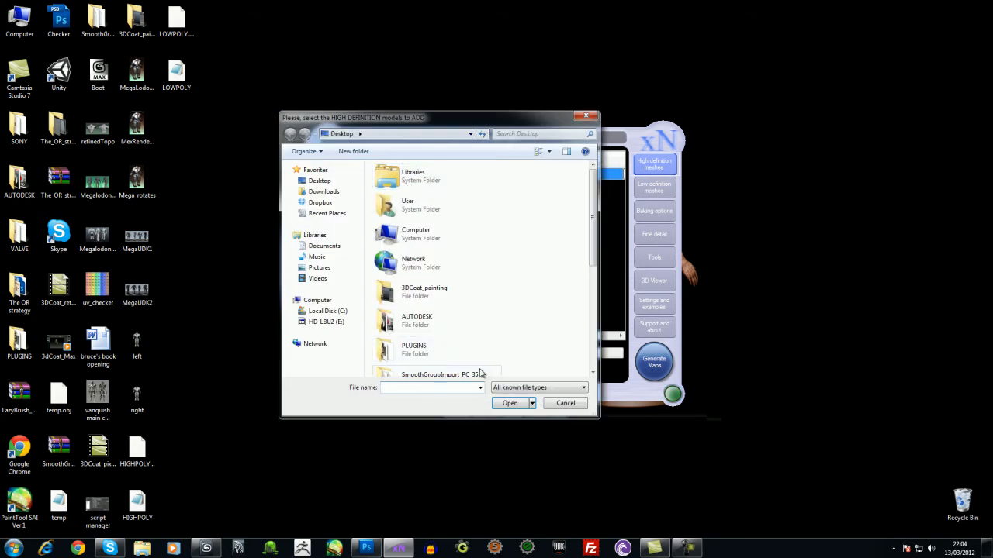
drag(591, 263, 591, 361)
double_click(418, 301)
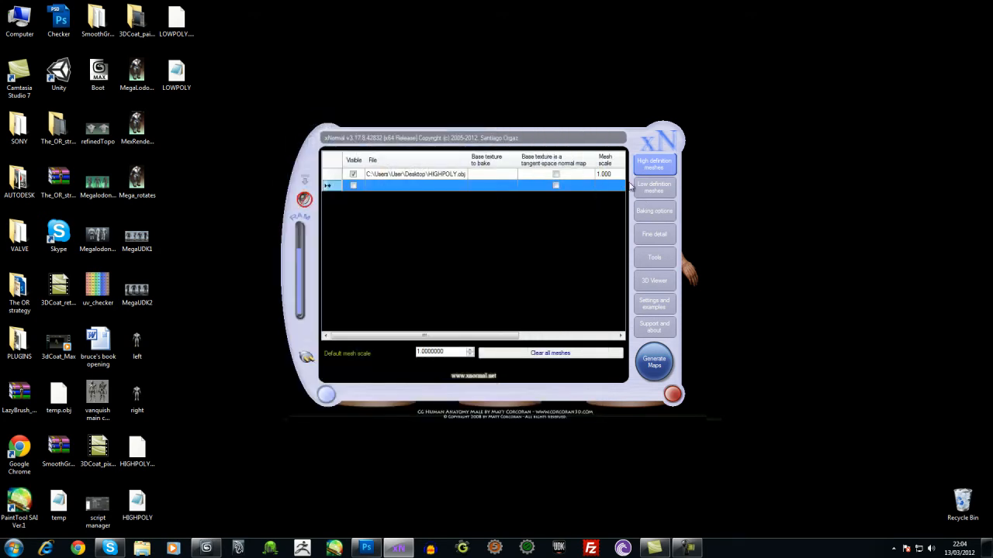
- Compute the ray distances for the LOWPOLY mesh with the Ray distance calculator, stop it and copy the results
click(653, 193)
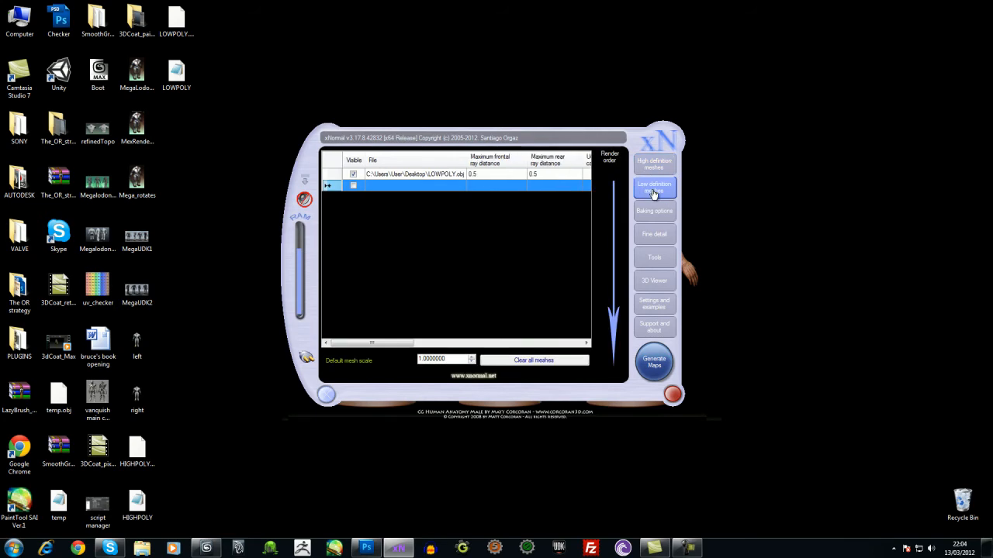
click(656, 263)
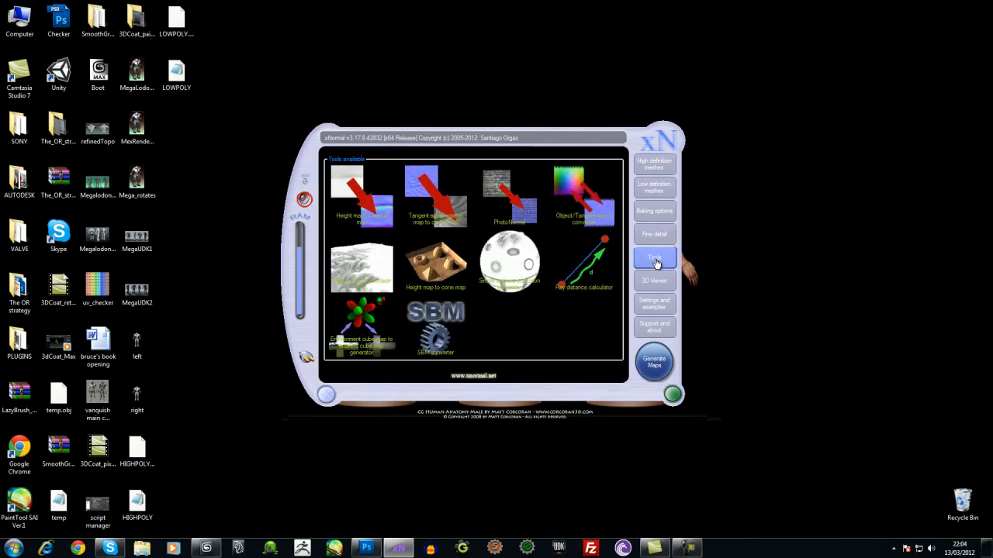
click(578, 276)
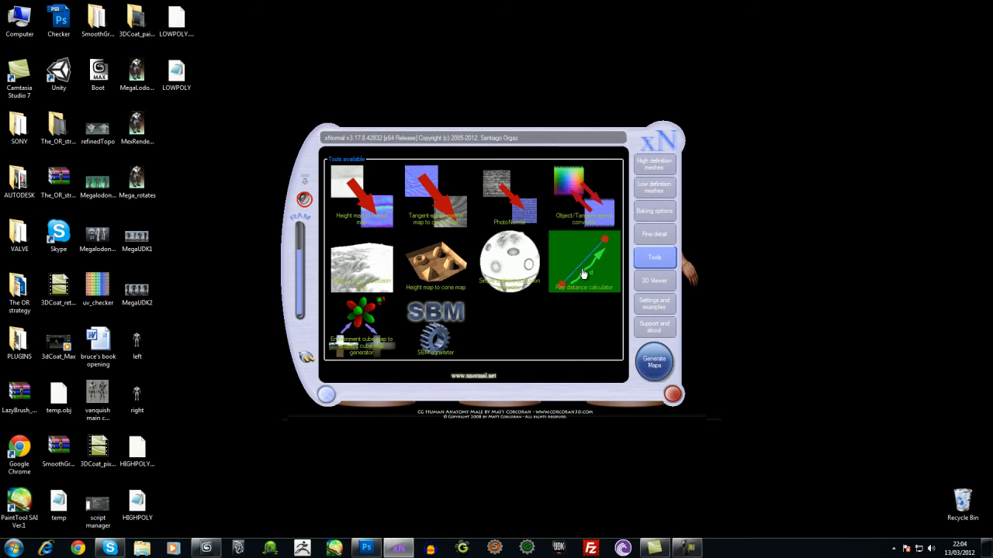
click(477, 307)
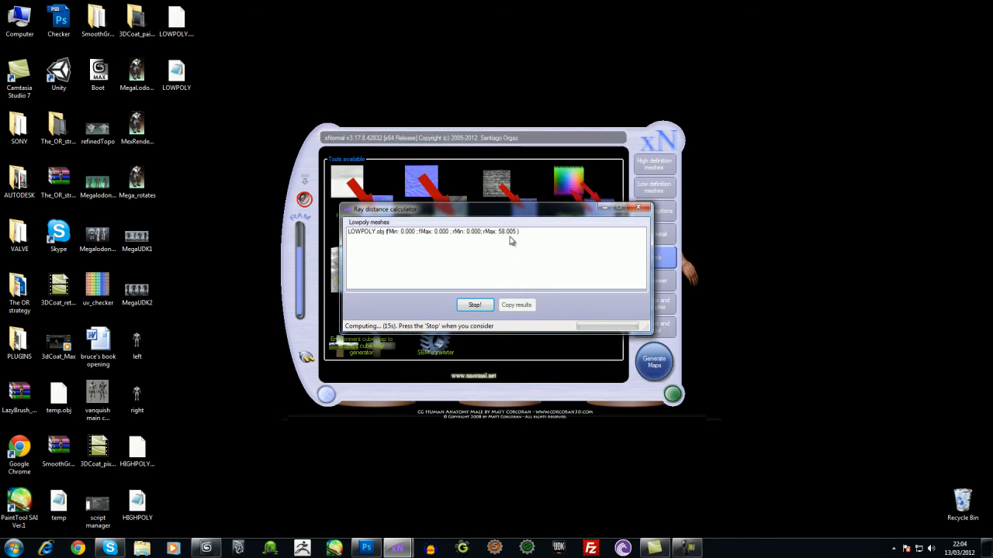
click(474, 305)
click(513, 306)
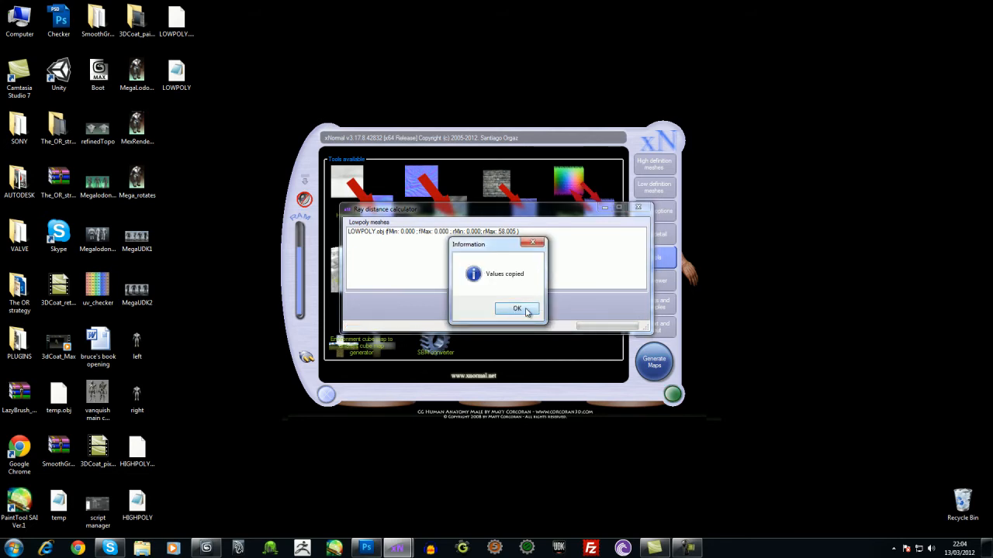
click(525, 311)
click(638, 208)
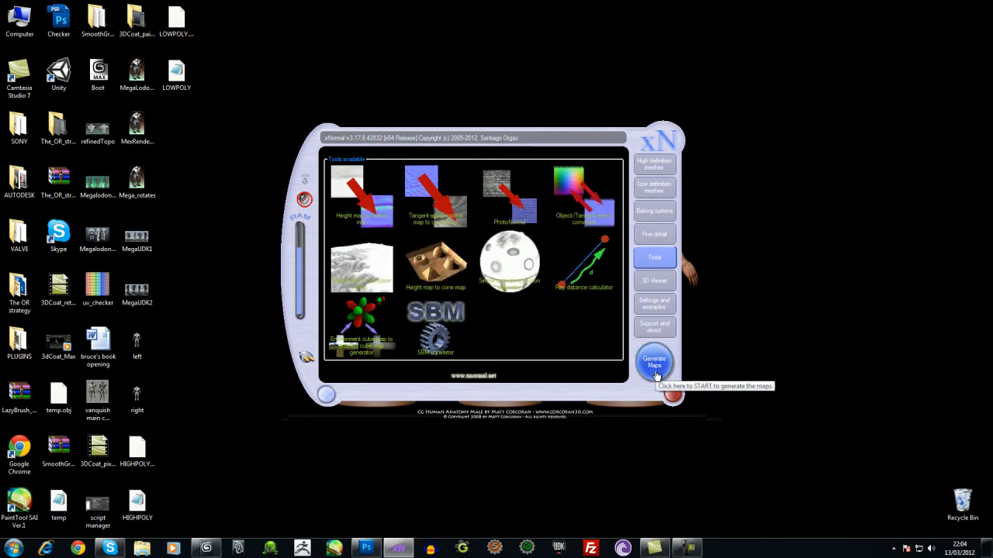
- In the baking options, set the bucket size to 64 and exclude the convexity map from the maps to render
click(655, 211)
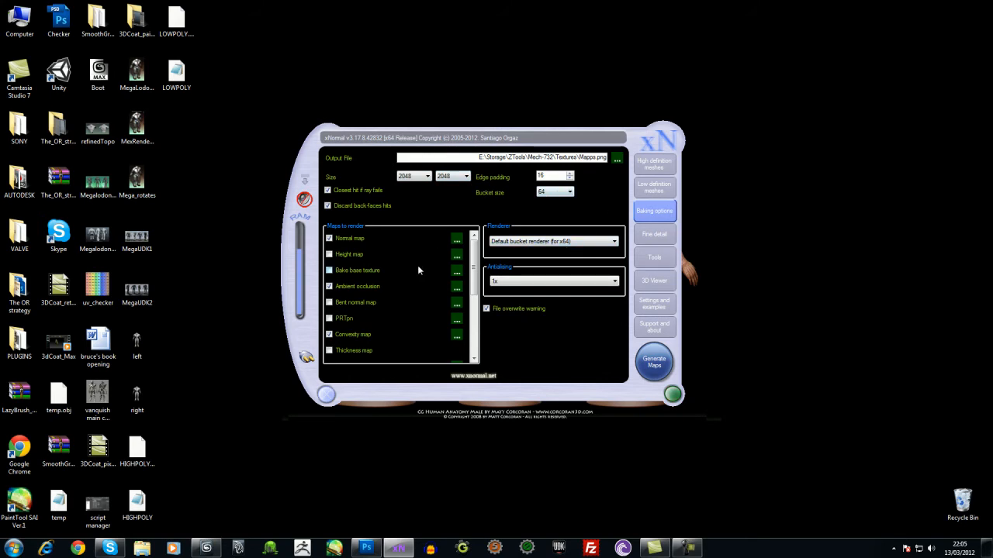
click(570, 191)
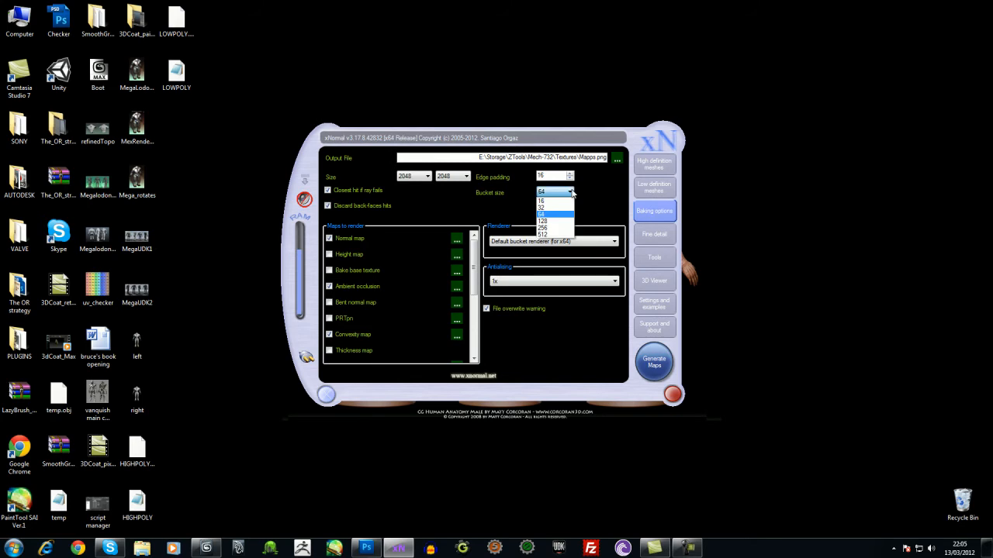
click(555, 204)
click(557, 193)
click(552, 214)
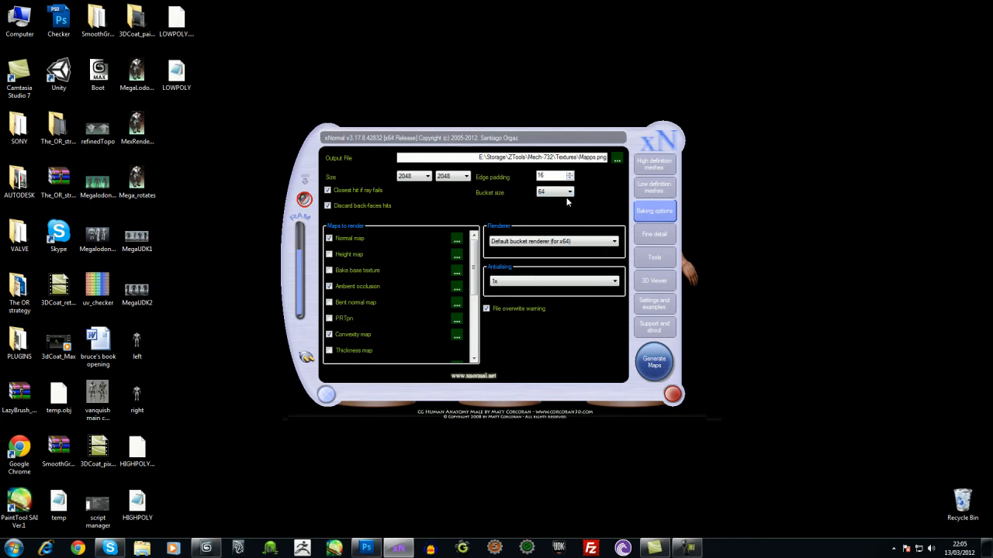
click(329, 286)
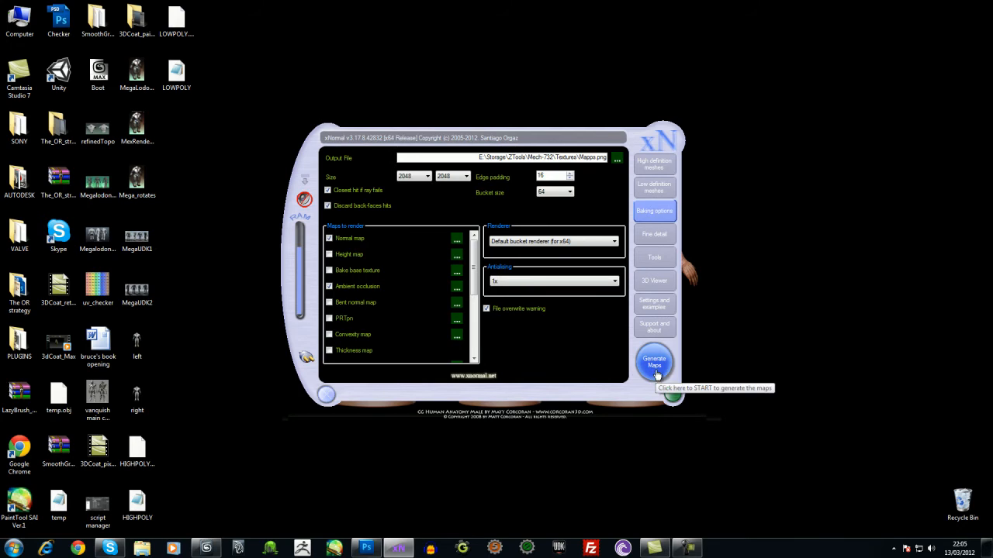
- Set the output map size to 512 by 512
click(417, 176)
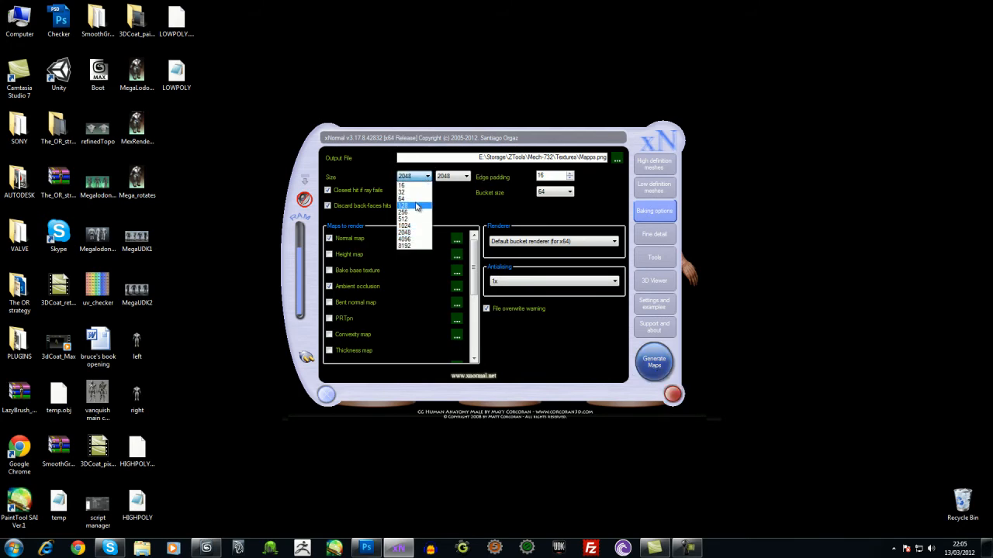
click(419, 222)
click(456, 177)
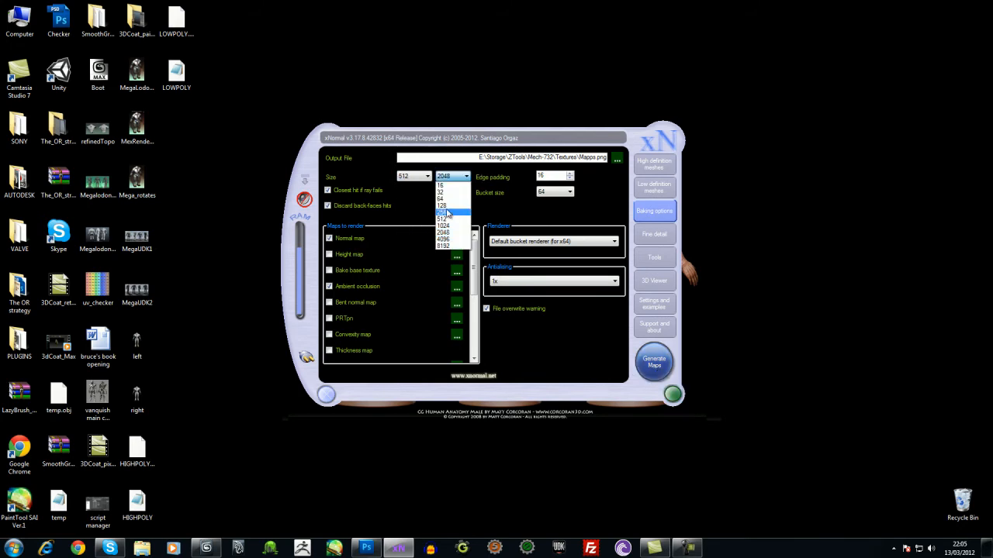
click(454, 219)
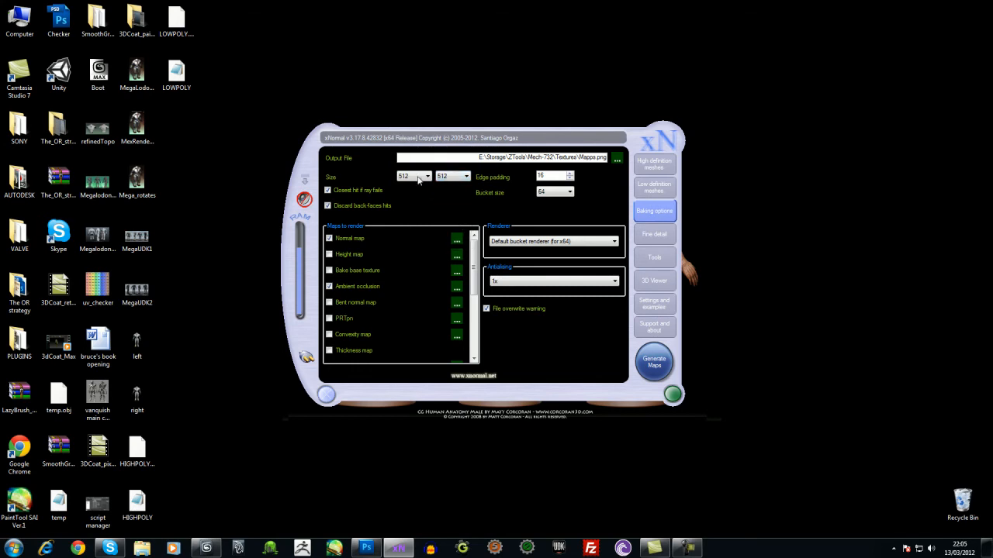
click(654, 362)
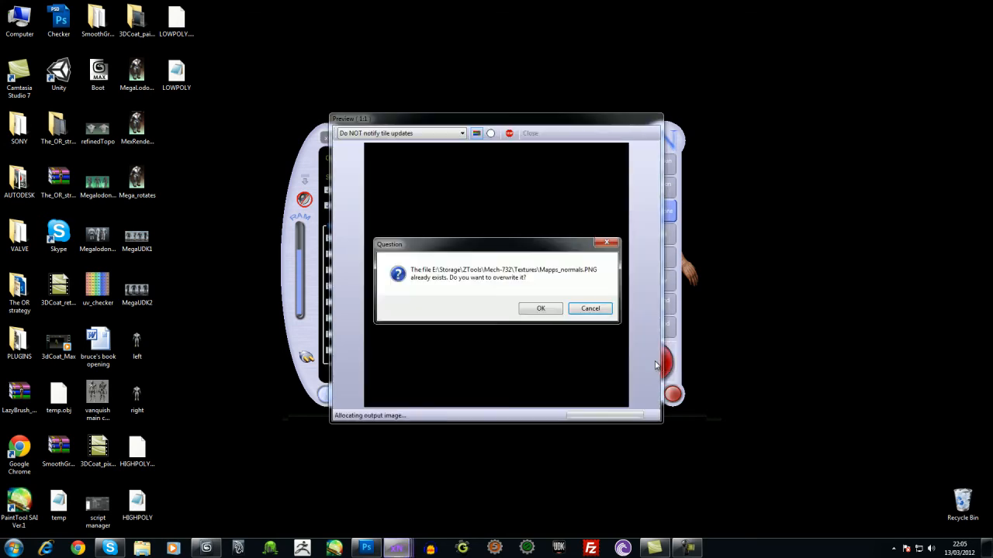
click(590, 308)
click(594, 312)
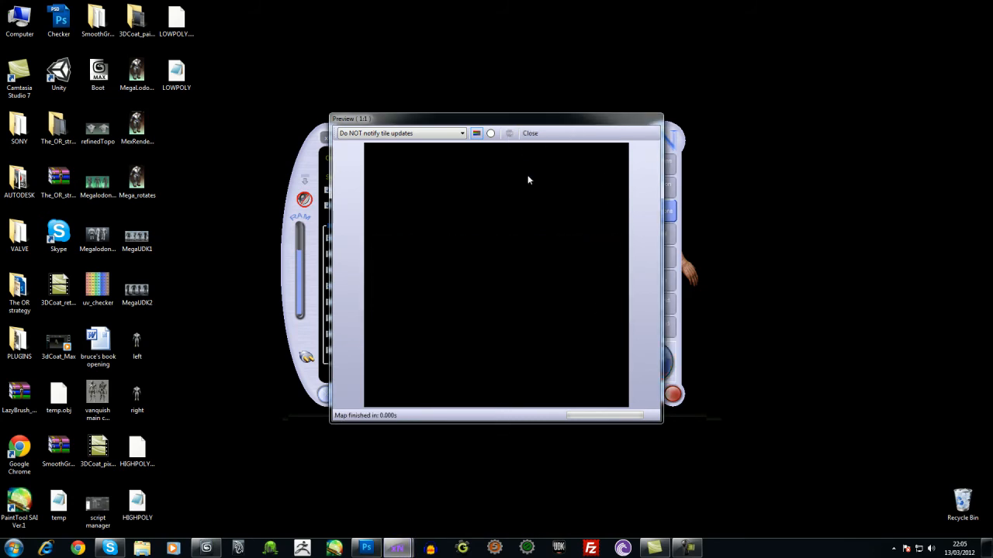
click(530, 134)
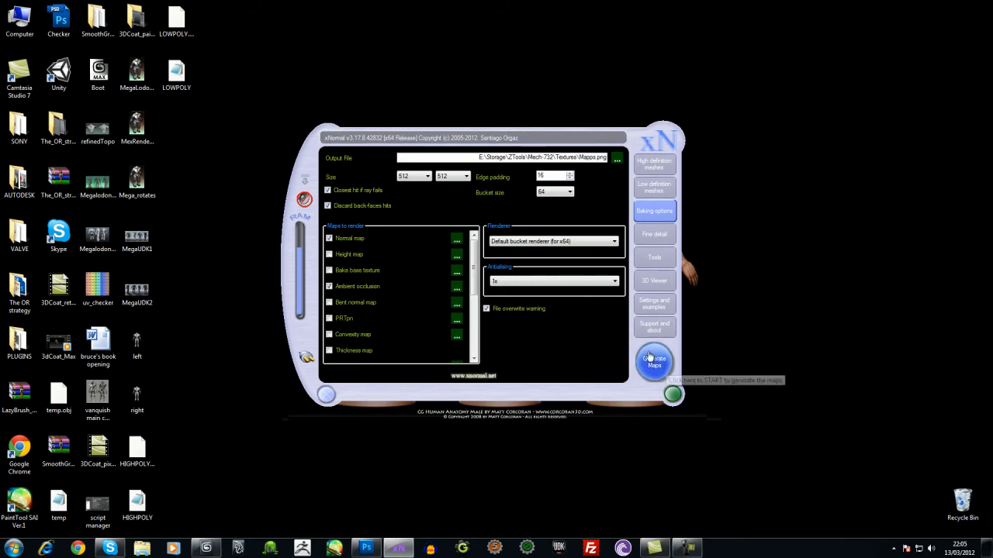
- Set the output file to TestMap.png on the Desktop and generate the maps
click(616, 158)
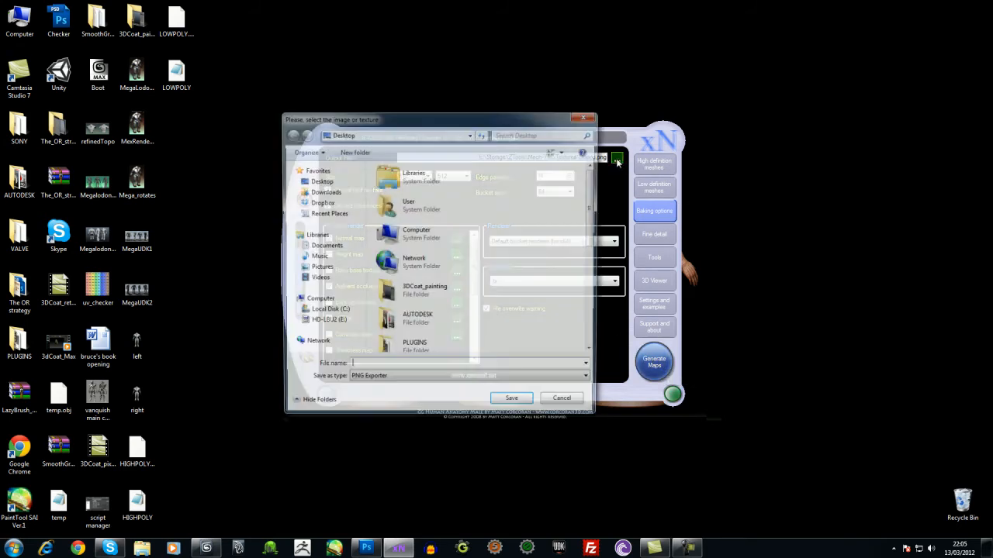
click(320, 181)
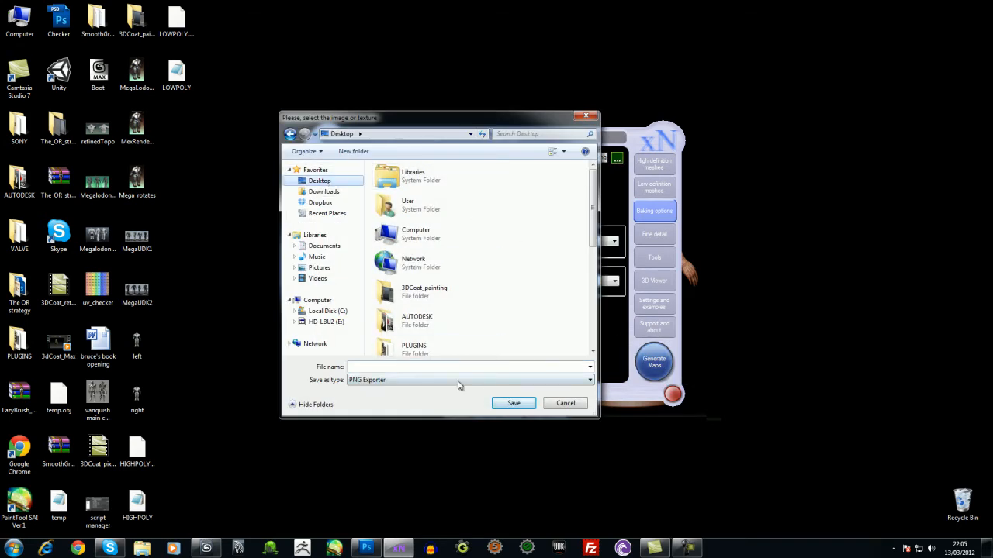
click(419, 368)
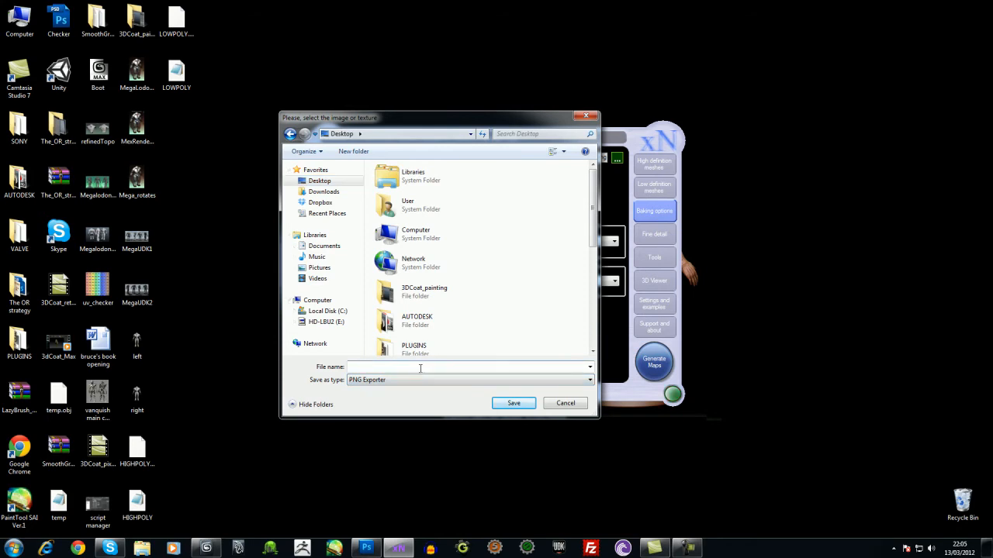
text(TEstMap)
click(509, 404)
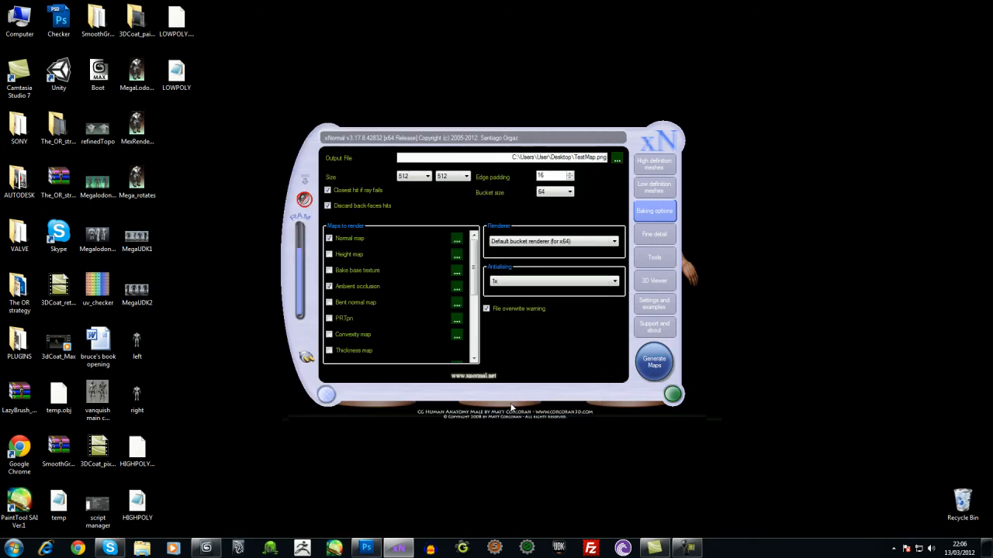
click(652, 365)
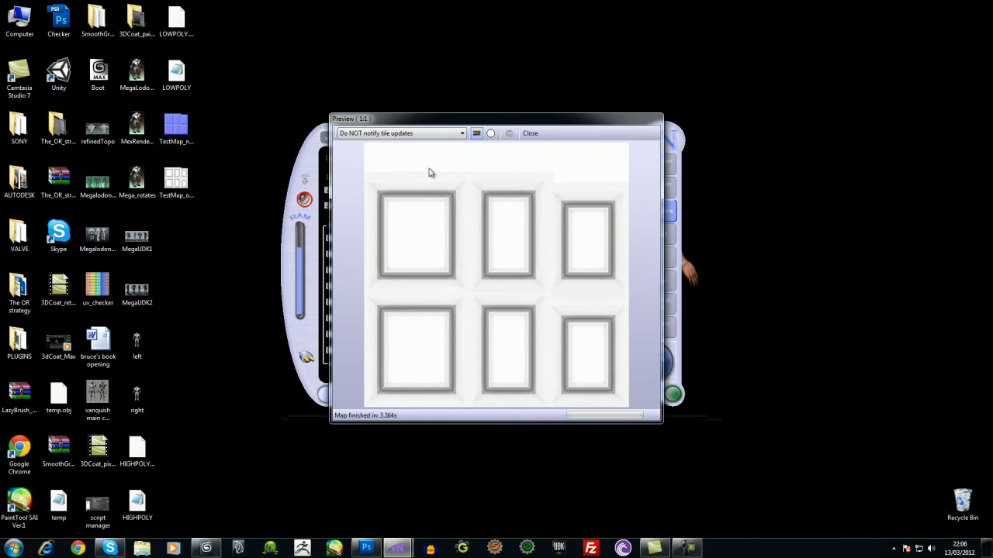
- Switch to 3ds Max and show the map slots of the 01 - Default material in the Material Editor
click(206, 548)
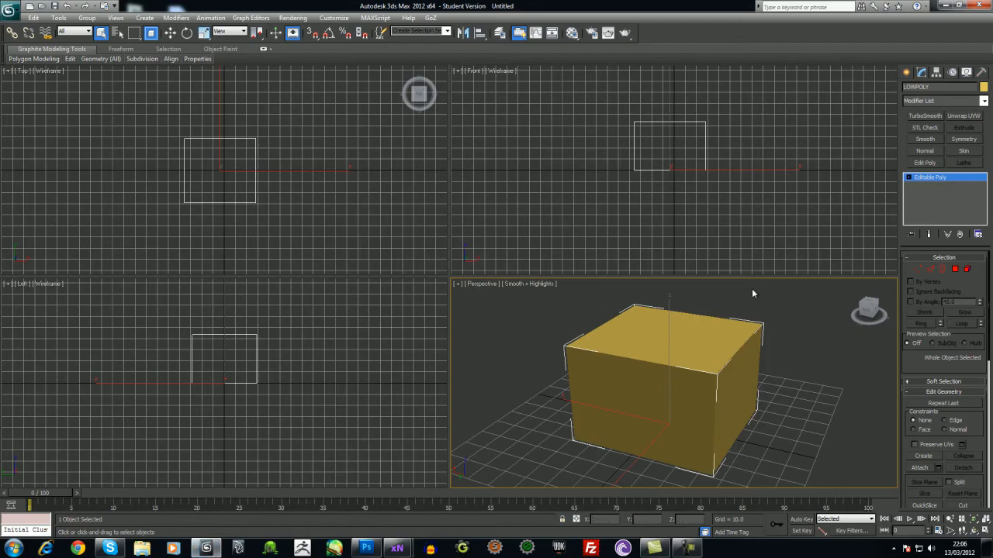
click(572, 33)
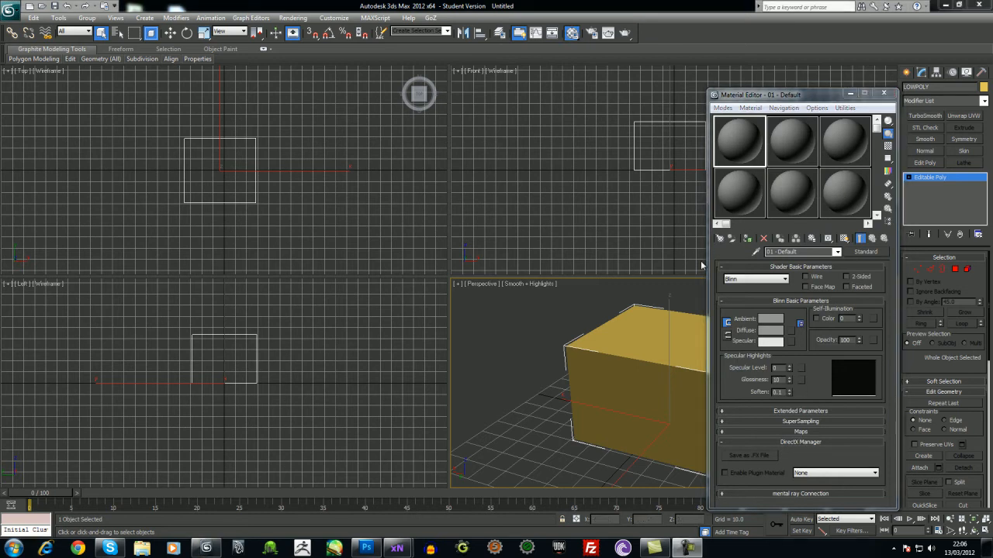
drag(812, 99, 469, 87)
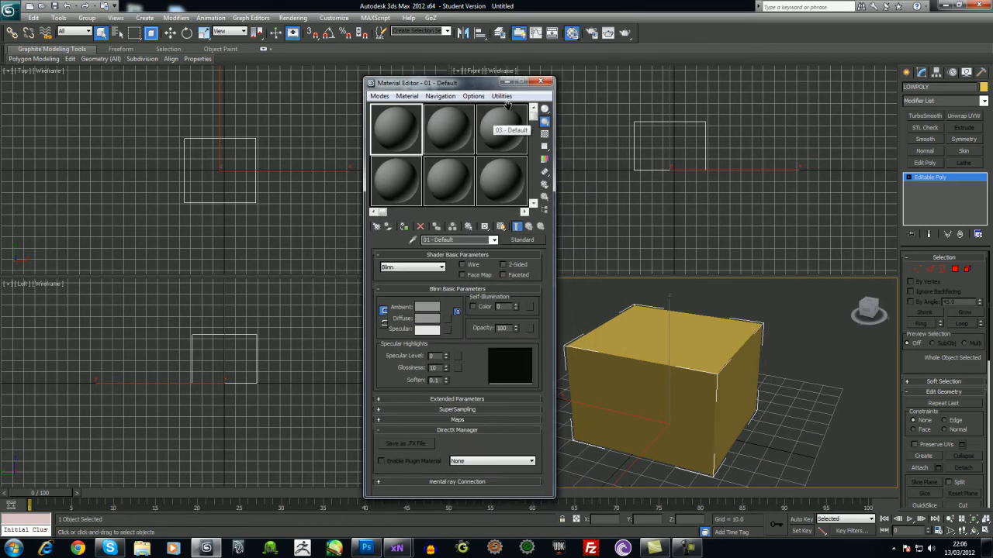
click(465, 420)
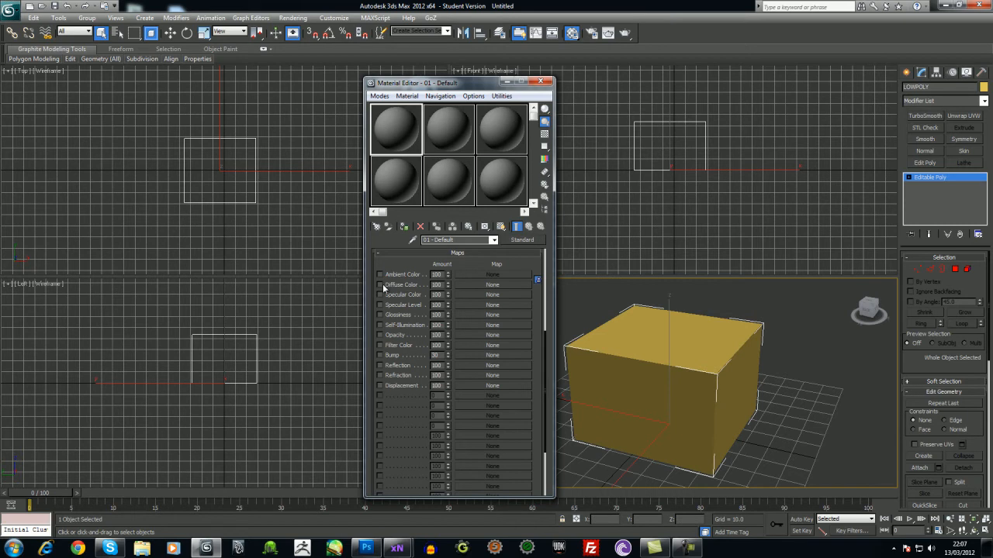
- Load the TestMap_occlusion image from the Desktop as a Bitmap in the material's Diffuse Color slot
click(474, 286)
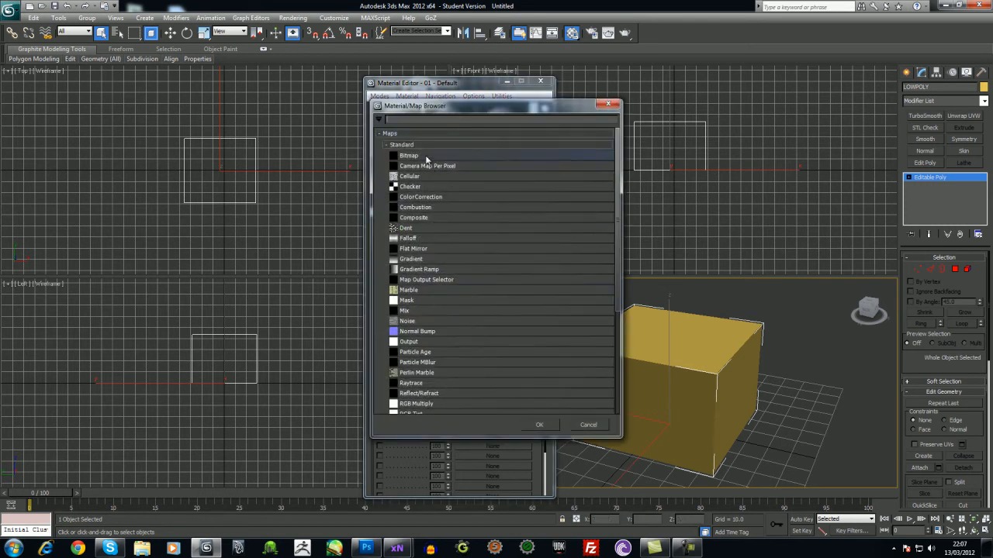
double_click(423, 155)
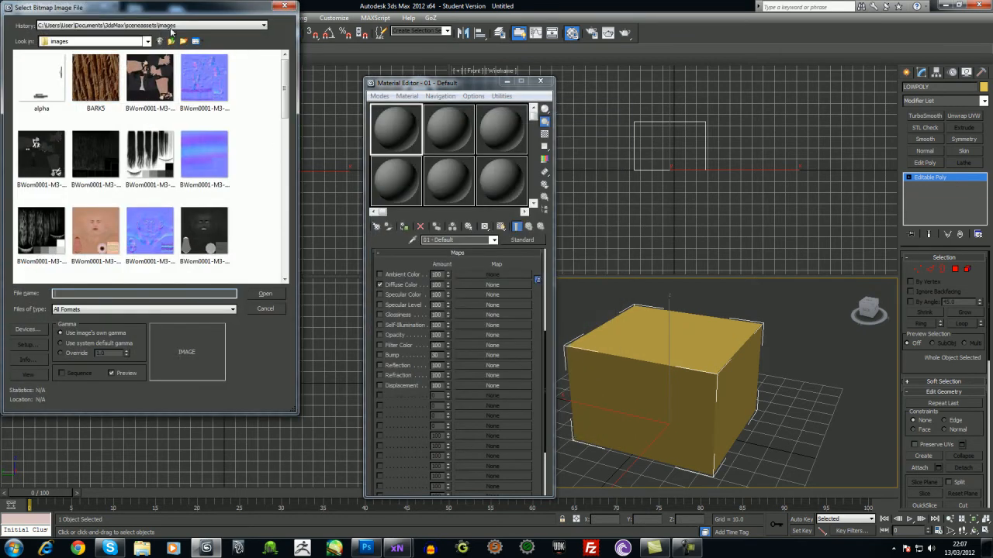
click(242, 26)
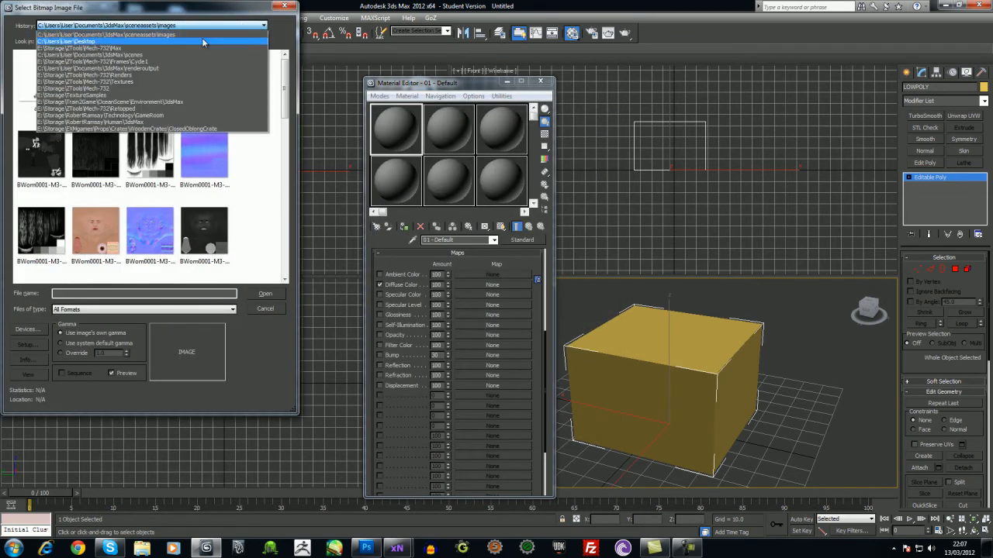
click(203, 42)
scroll(264, 267, down, 5)
double_click(28, 245)
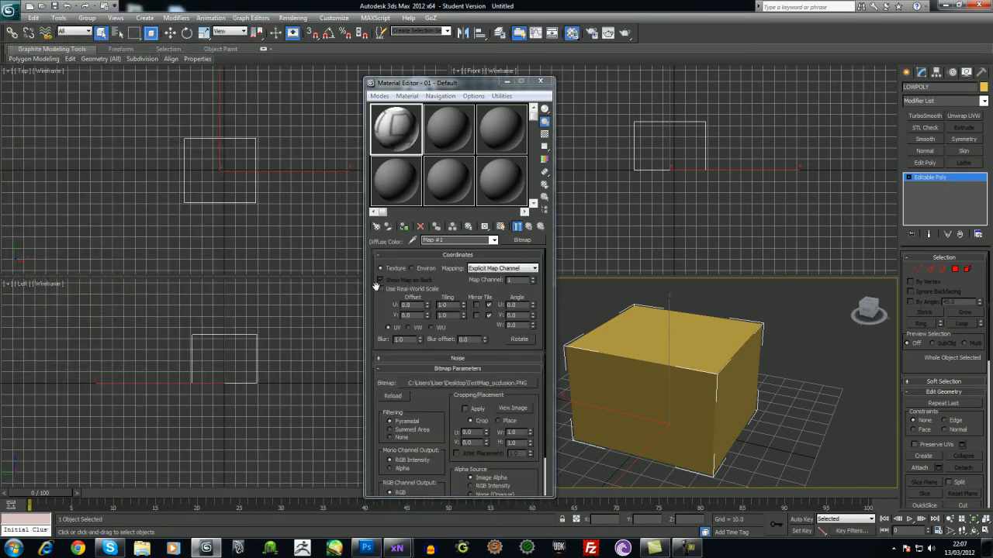
- Assign the material to the LOWPOLY box and show its occlusion map in the viewport
click(403, 226)
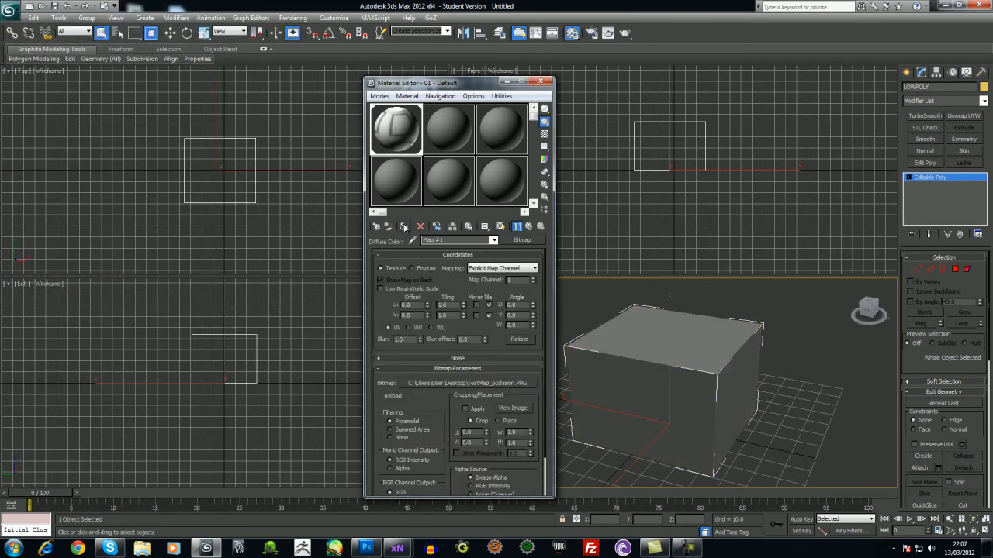
click(485, 227)
alt+middle_drag(789, 425, 726, 425)
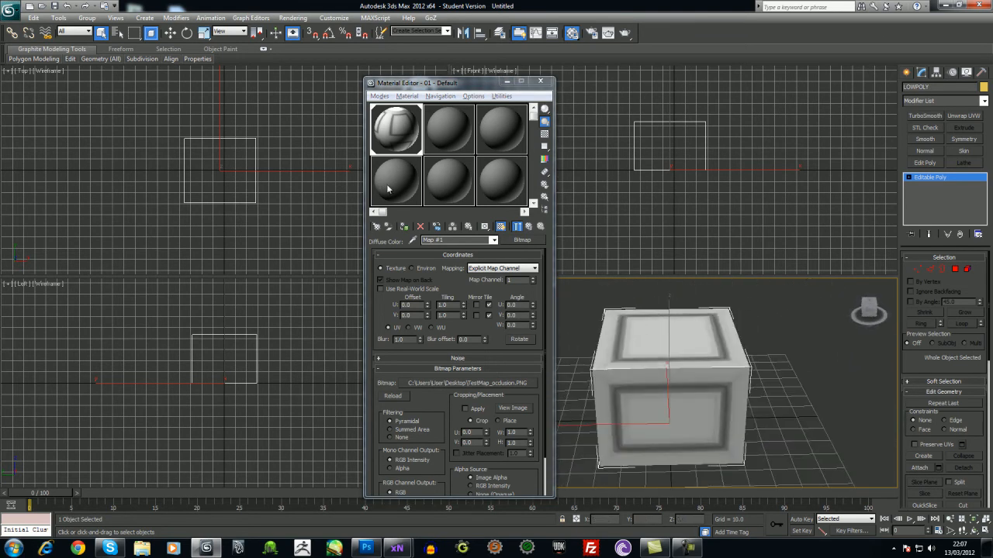
- Add a Normal Bump map to the material's Bump slot, using the TestMap_normals image from the Desktop as its Normal bitmap
click(493, 240)
click(485, 250)
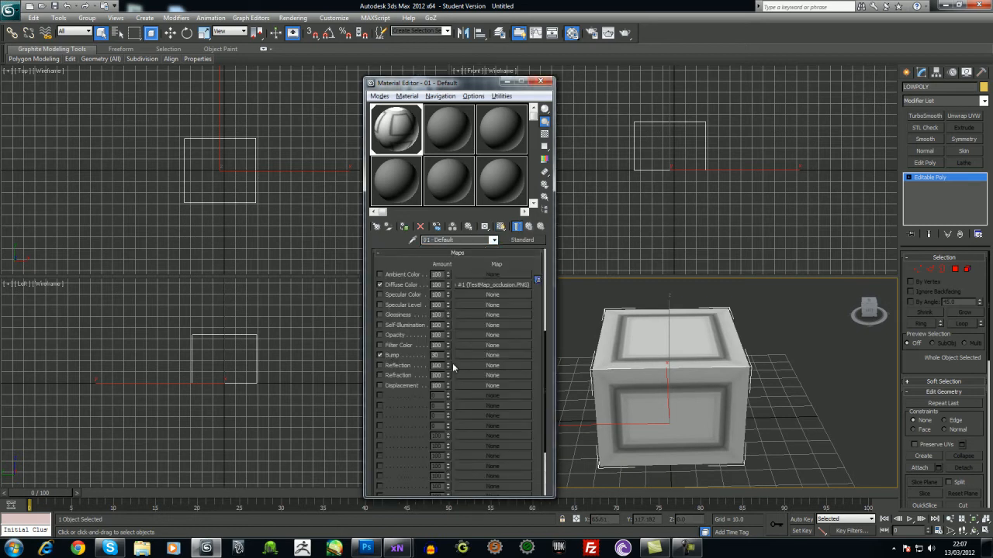
click(477, 355)
double_click(429, 332)
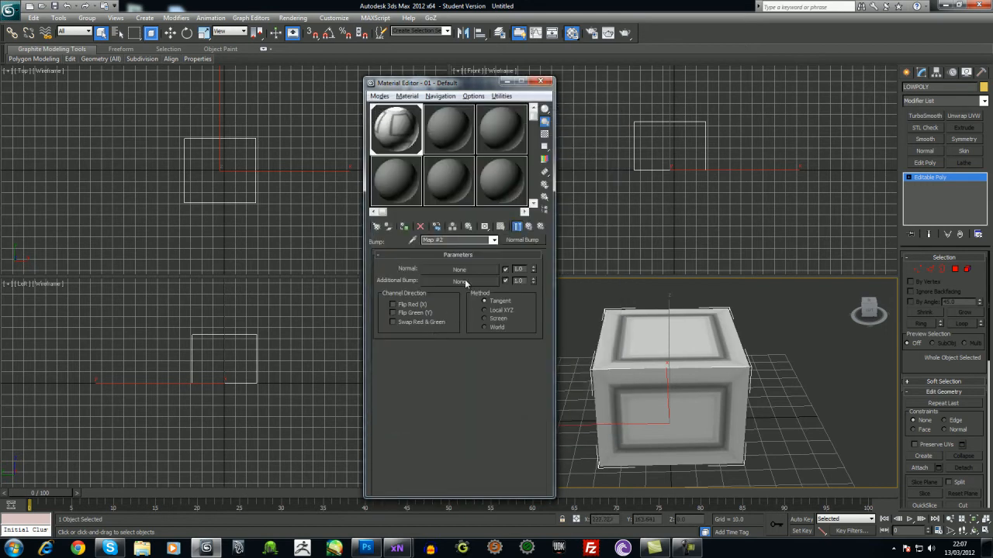
click(458, 269)
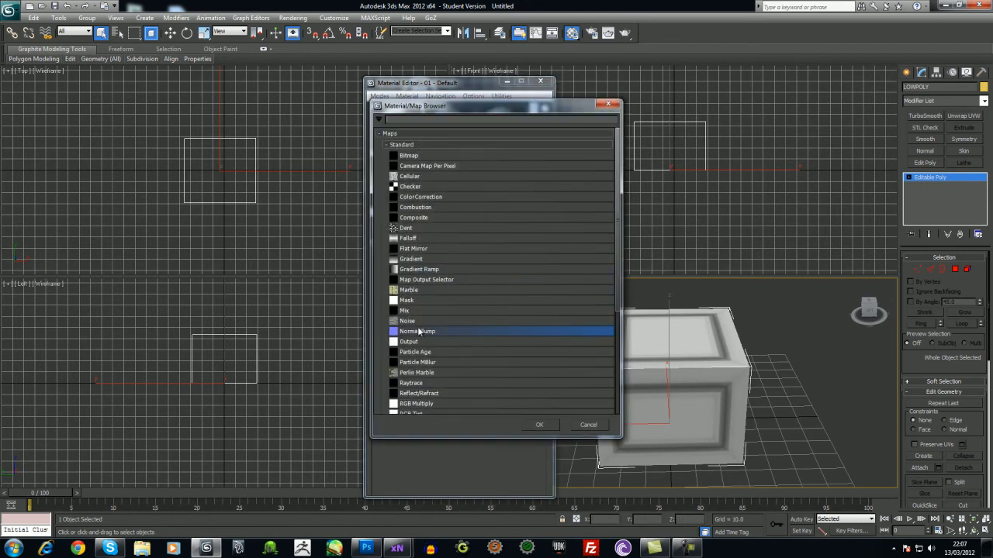
double_click(408, 155)
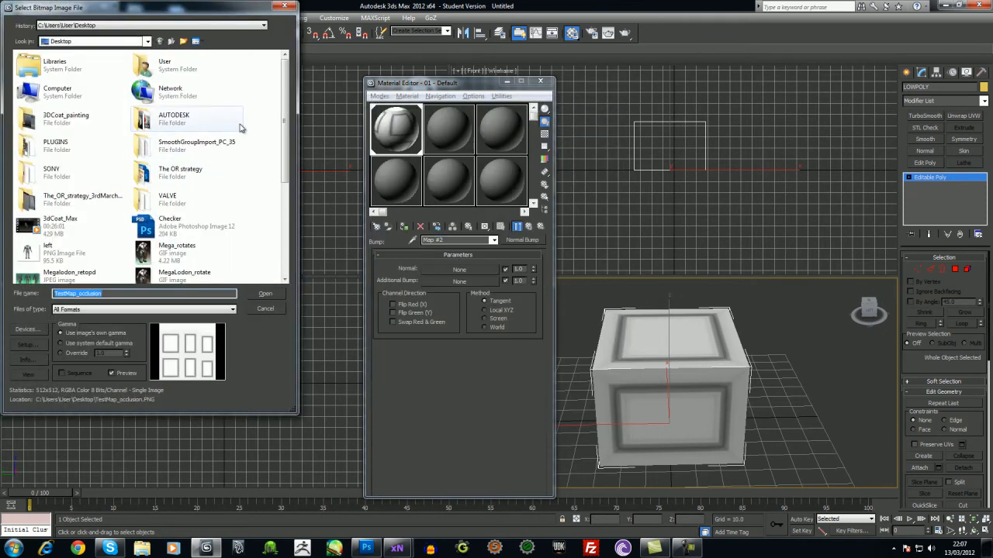
scroll(284, 147, down, 5)
double_click(174, 218)
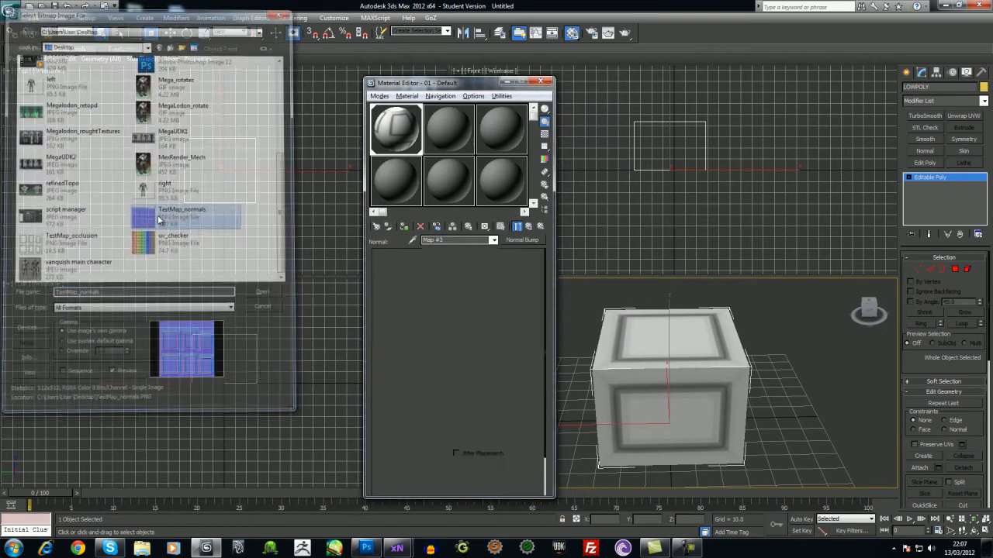
click(473, 240)
click(438, 250)
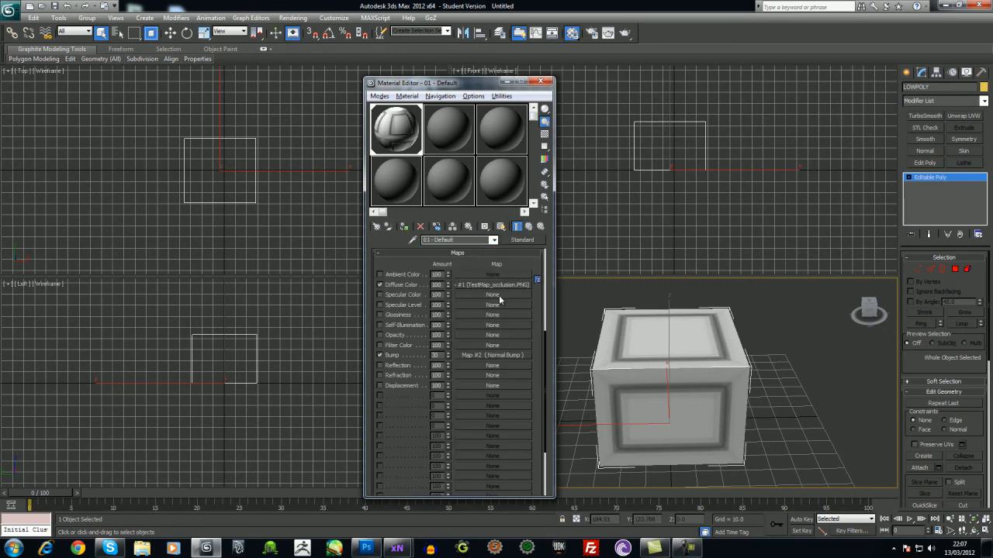
- Show the material on the box in the viewport using Hardware Display with Maps
double_click(436, 355)
drag(458, 84, 315, 98)
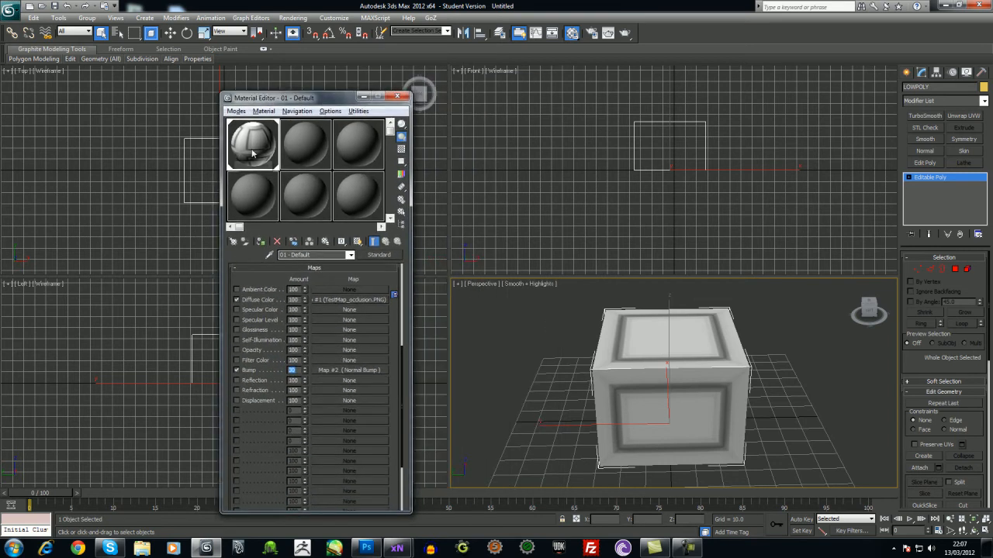
click(264, 111)
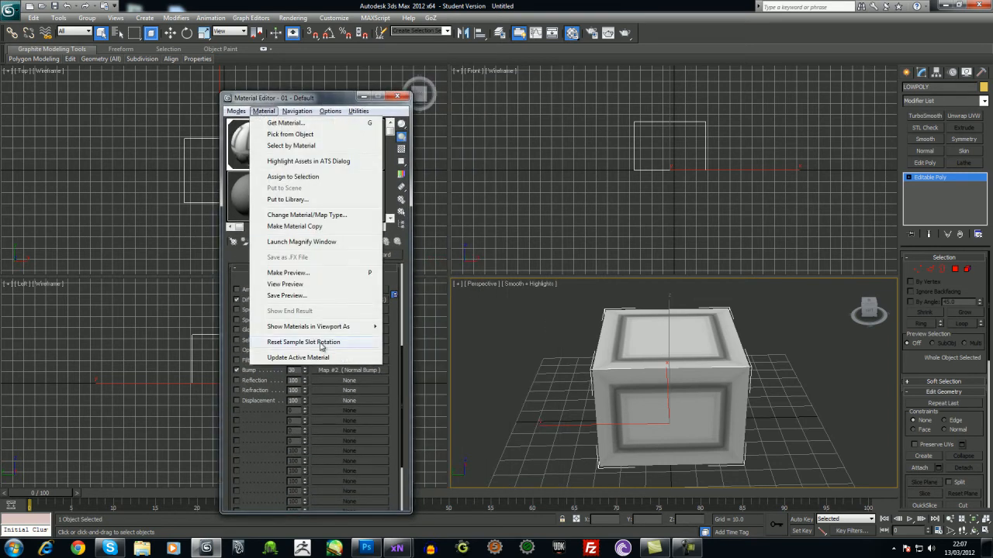
mouse_move(371, 327)
click(429, 366)
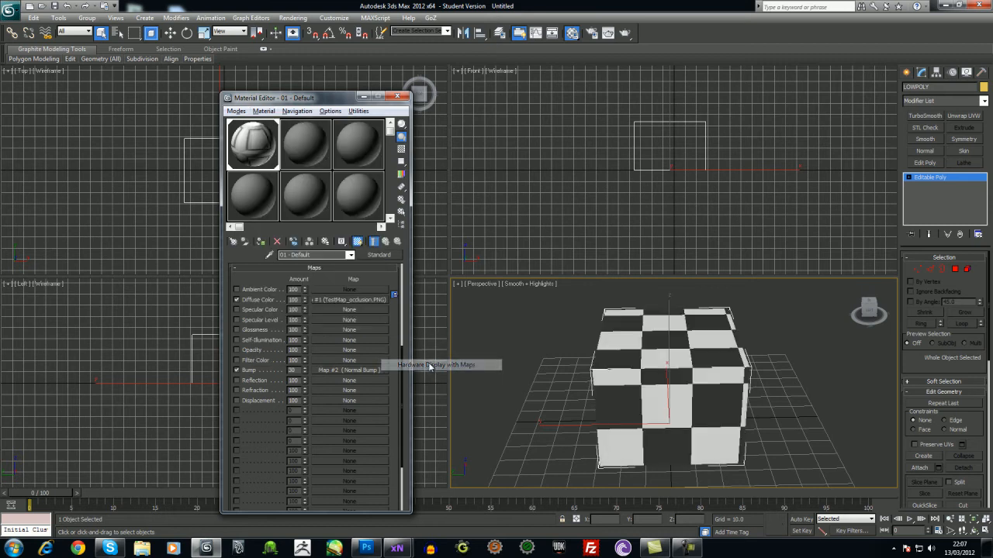
alt+middle_drag(760, 404, 631, 390)
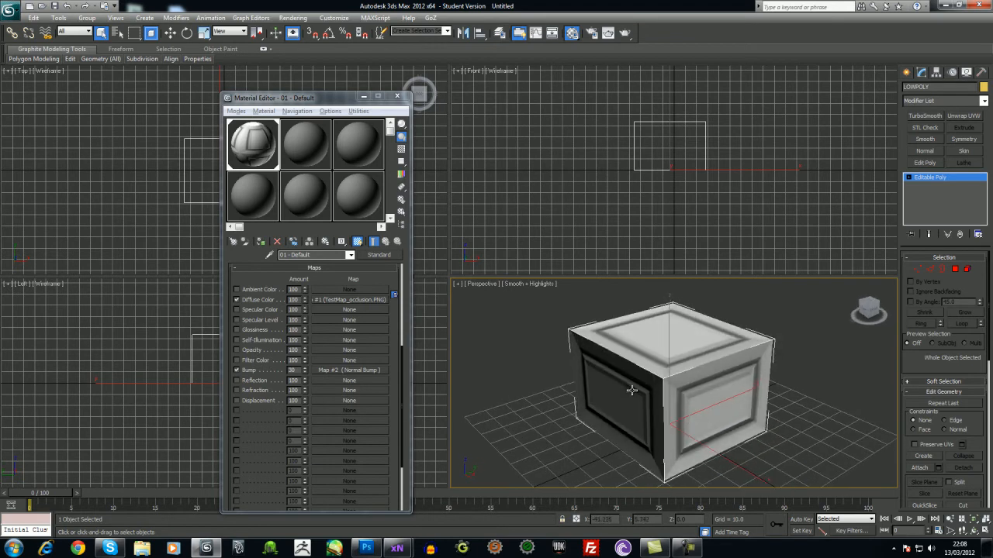
- Set the material's Bump amount to 100 and close the Material Editor
click(305, 368)
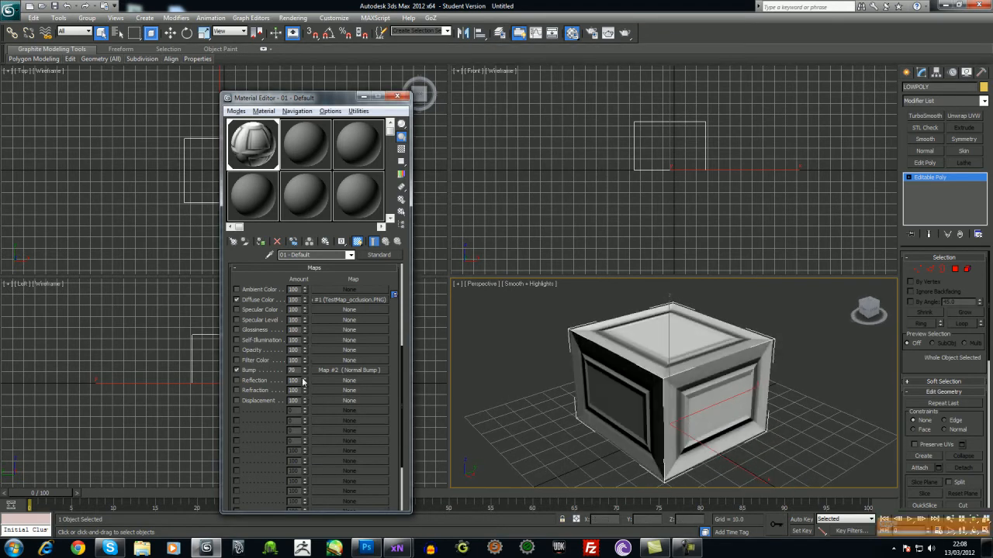
drag(297, 370, 283, 373)
text(100)
key(Return)
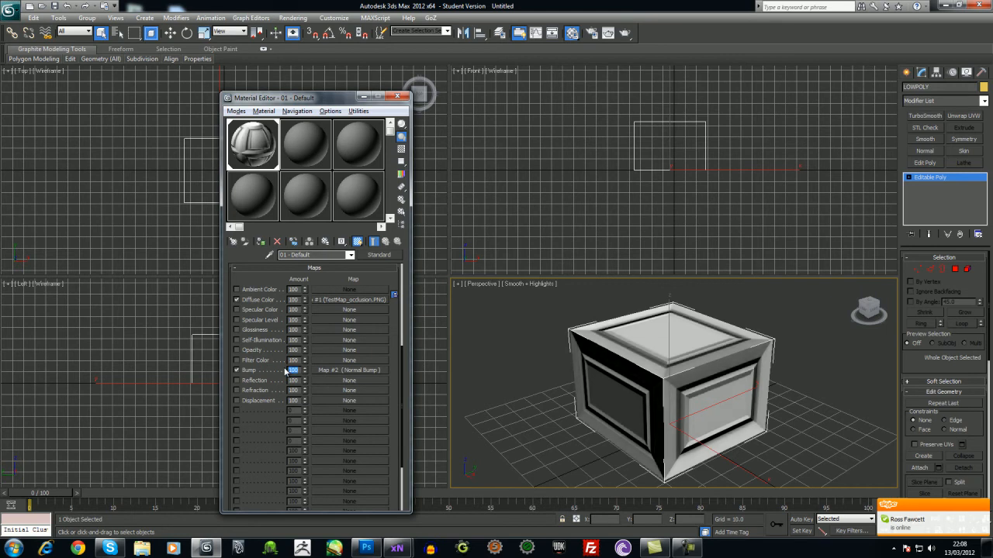
alt+middle_drag(707, 330, 696, 370)
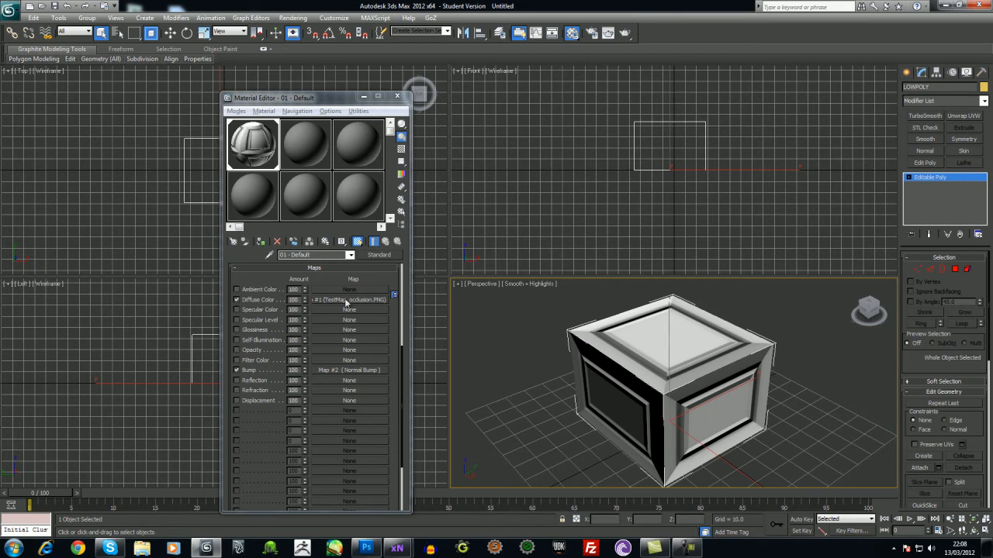
alt+middle_drag(630, 395, 701, 363)
alt+middle_drag(623, 363, 684, 344)
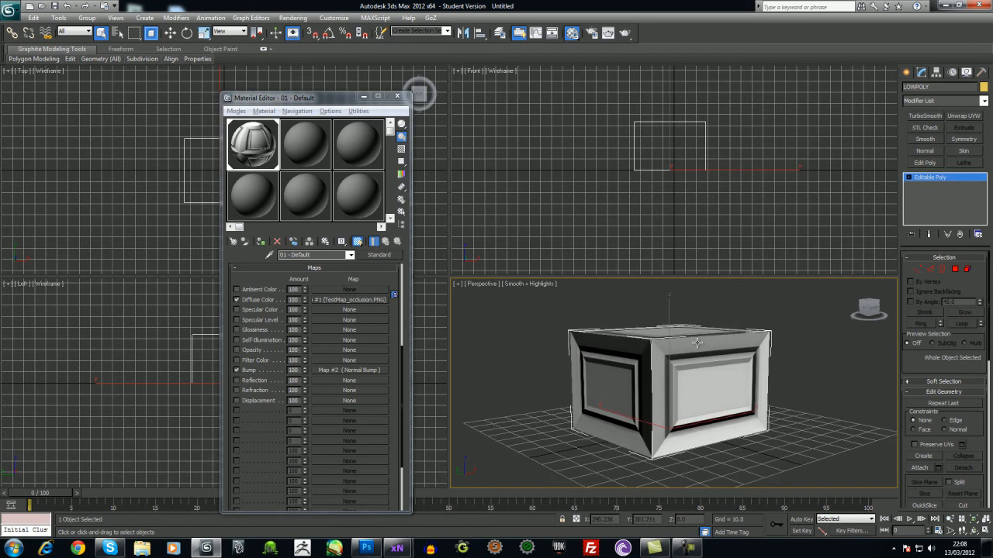
mouse_move(702, 351)
alt+middle_down()
mouse_move(704, 401)
mouse_move(713, 367)
alt+middle_up()
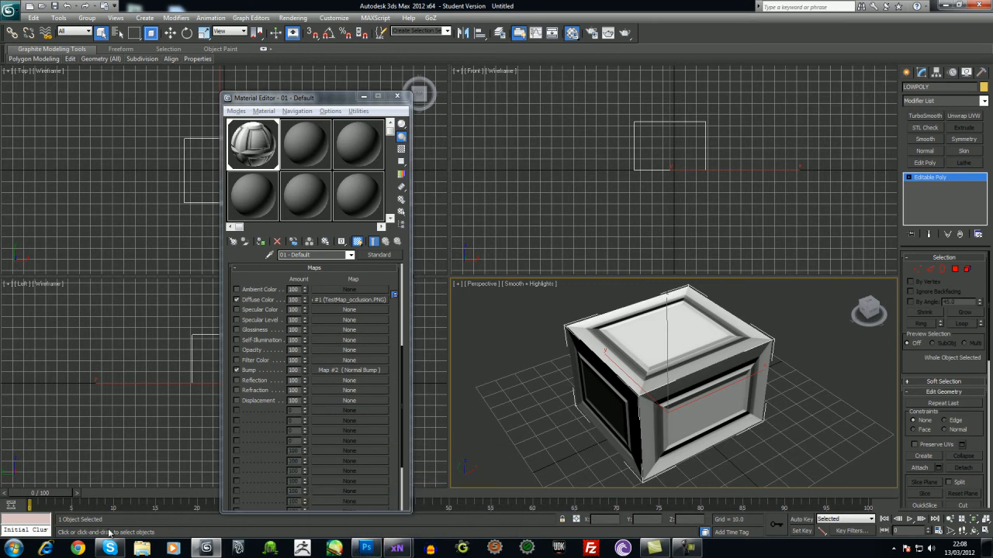
click(397, 96)
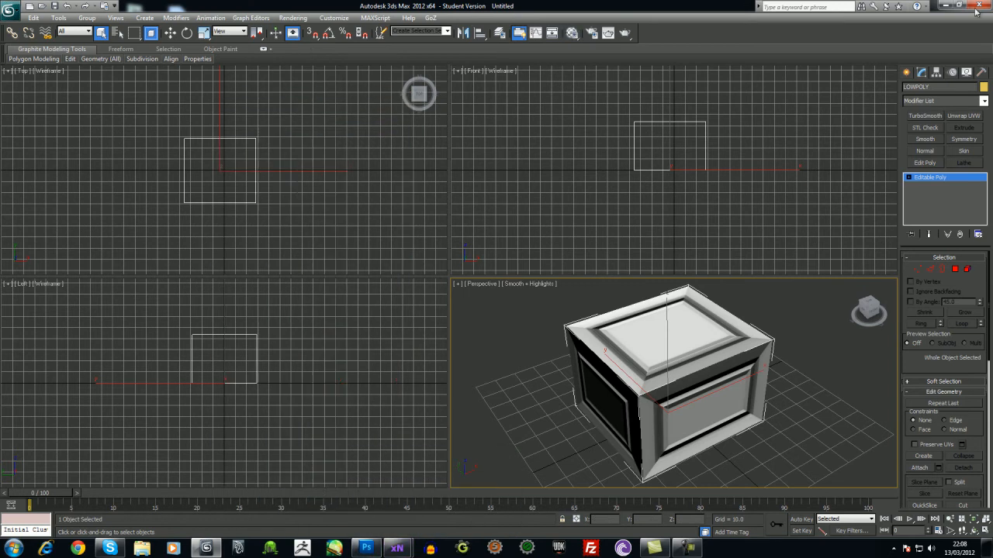
- Return to xNormal and load TestMap_occlusion from the desktop as the height map in the Height map to normal map tool
click(948, 5)
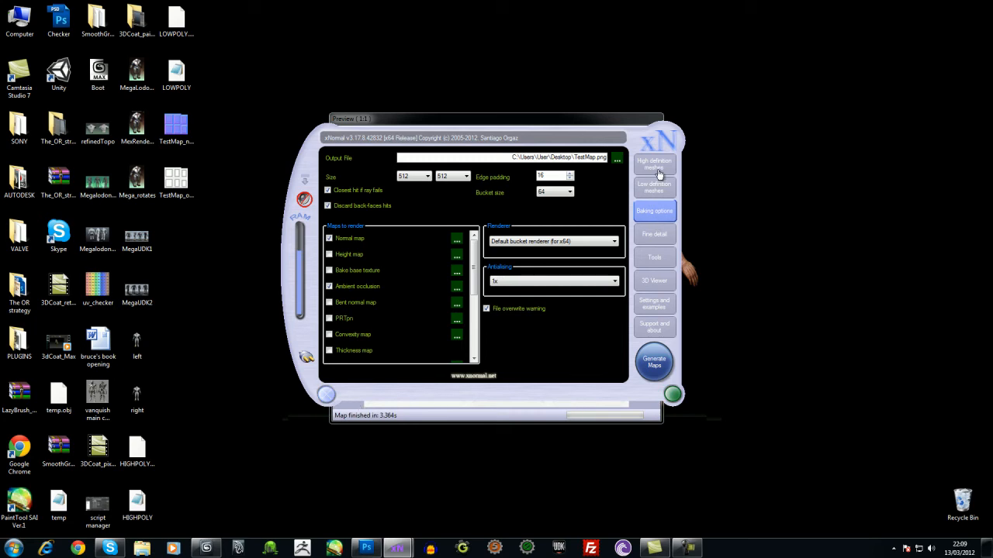
click(655, 260)
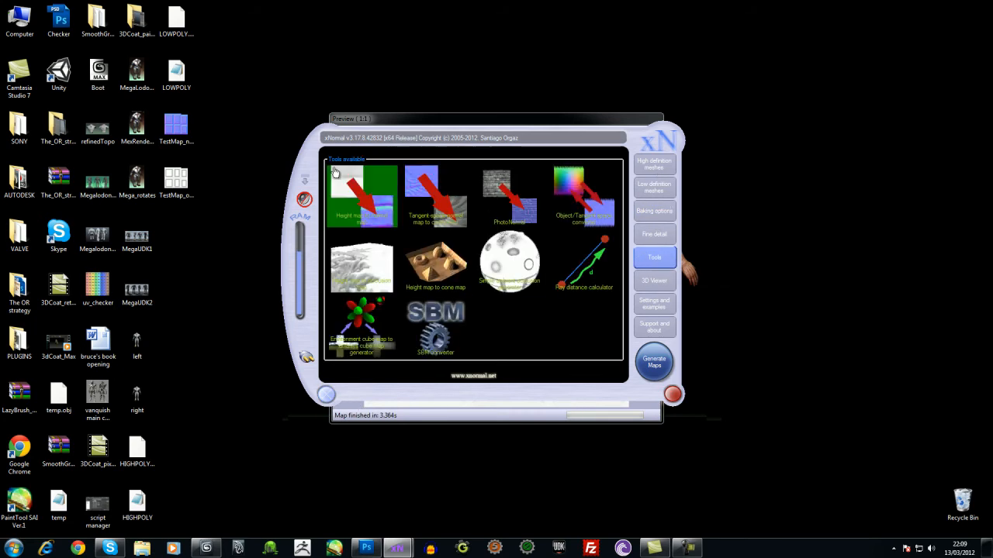
click(355, 196)
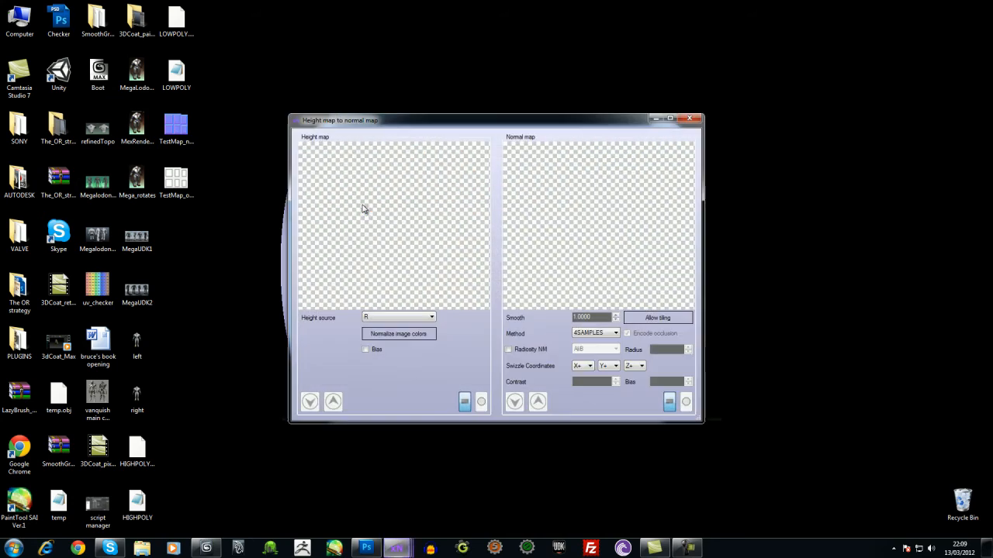
drag(178, 183, 399, 230)
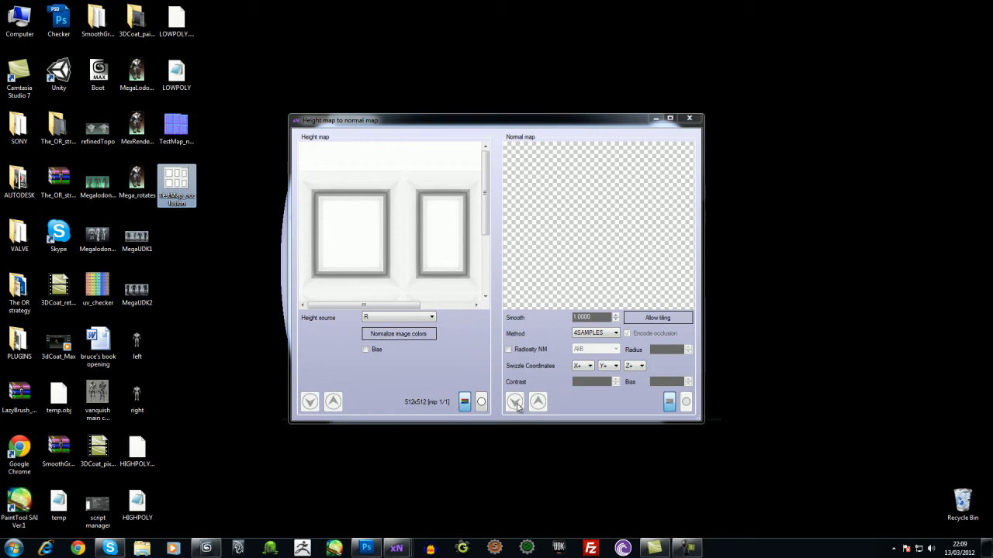
- Generate a normal map from the loaded height map and widen the Height map to normal map window
click(584, 265)
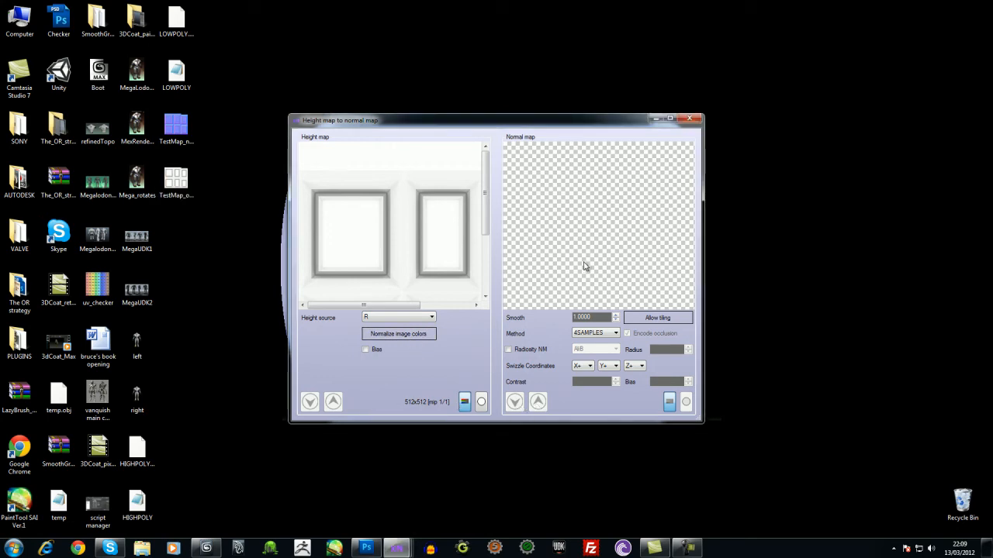
right_click(585, 265)
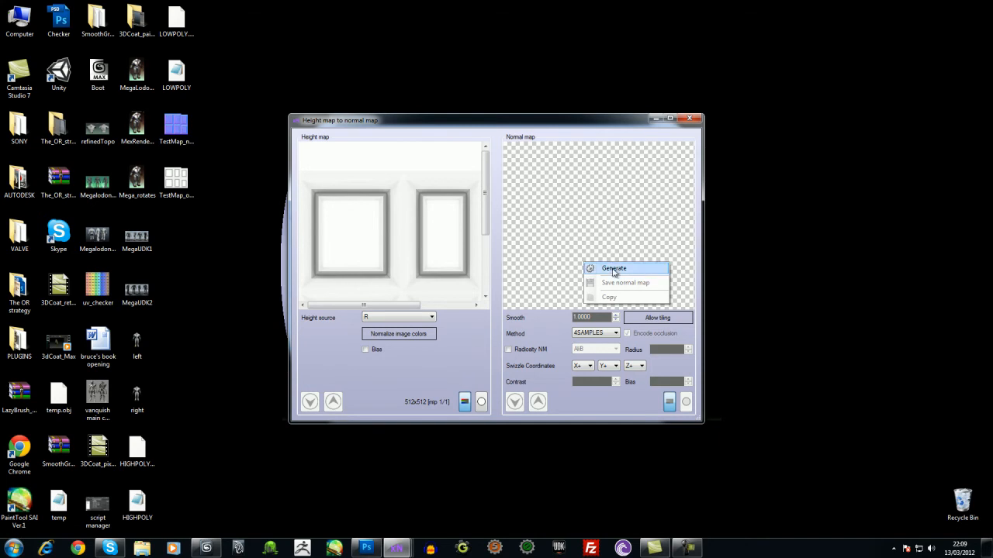
click(613, 269)
drag(701, 252, 924, 247)
- Regenerate the normal map with the second swizzle coordinate set to Y-, and again with it set to Z-
click(727, 365)
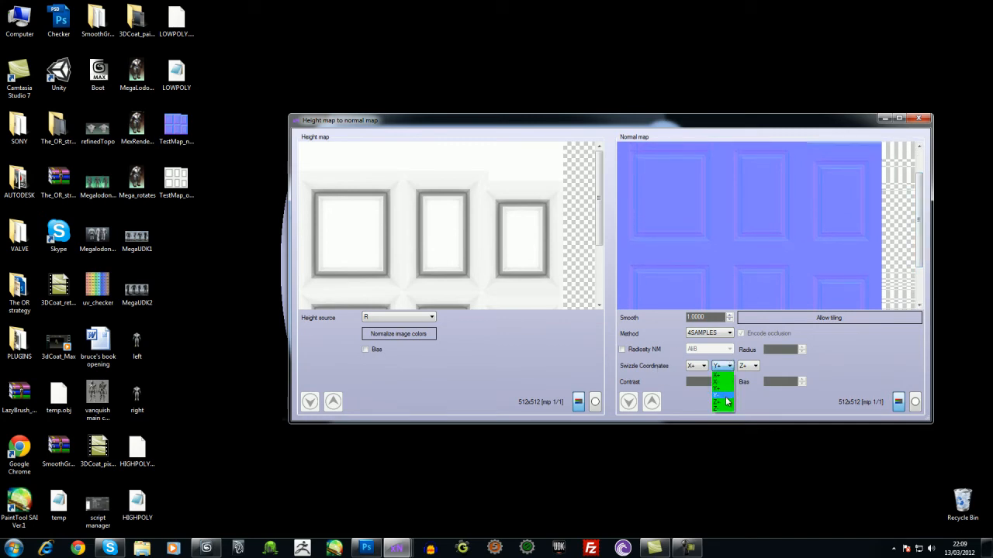
right_click(805, 241)
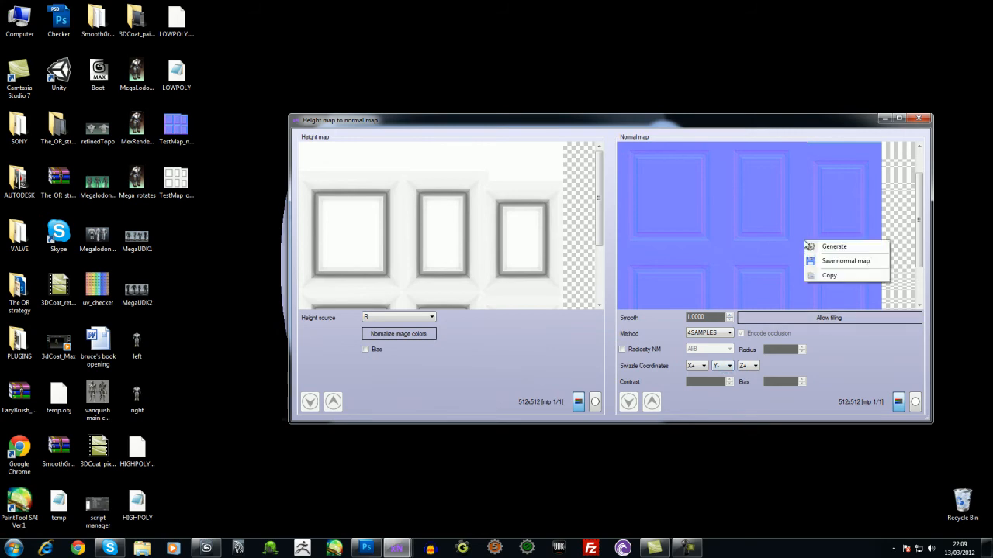
click(827, 247)
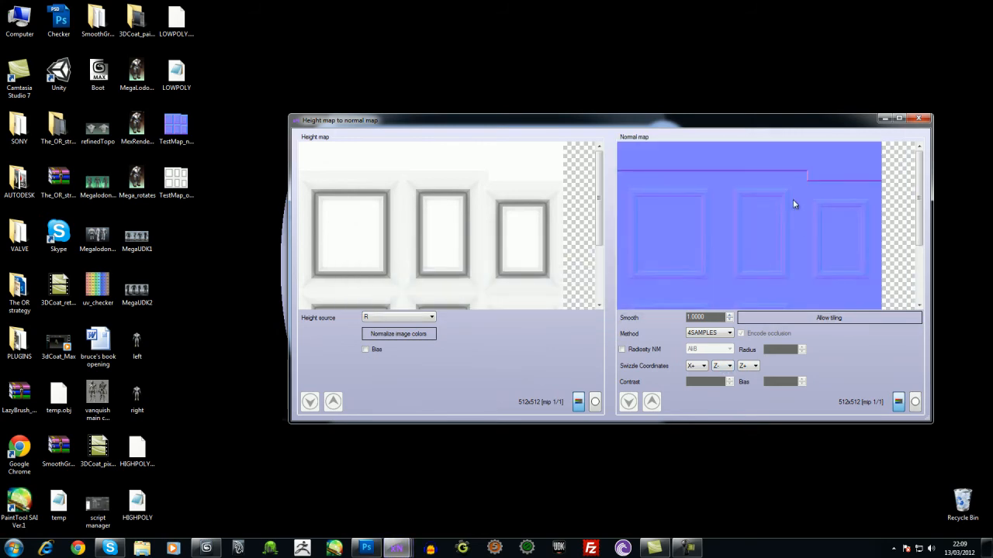
drag(919, 229, 930, 251)
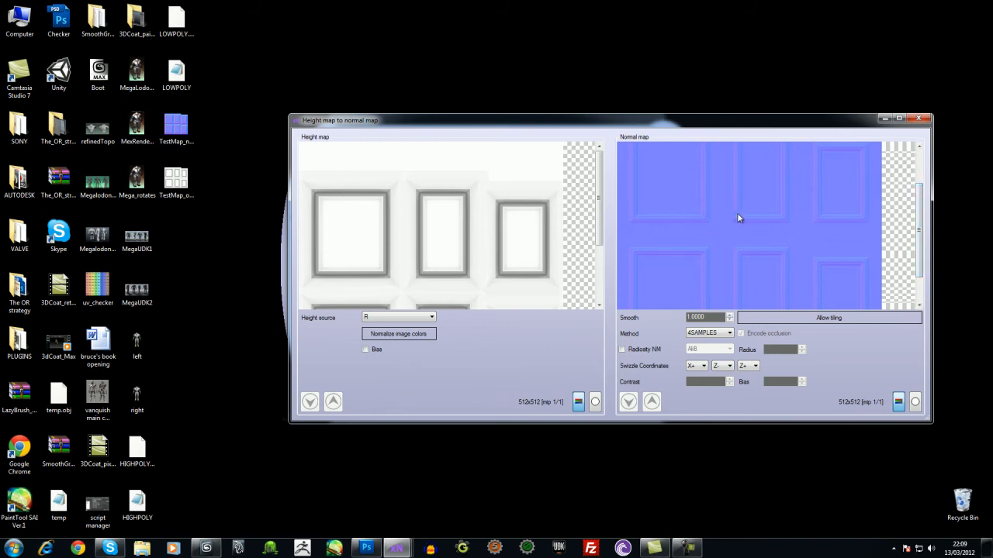
- View TestMap_normals from the desktop to compare it with the generated normal map, and close the image viewer
click(187, 125)
double_click(188, 125)
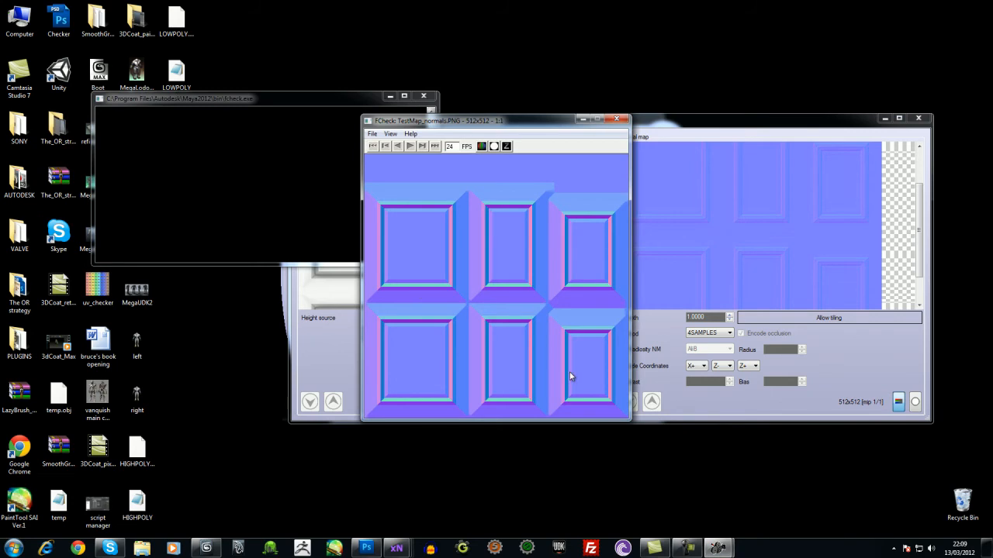
click(614, 119)
drag(921, 240, 920, 211)
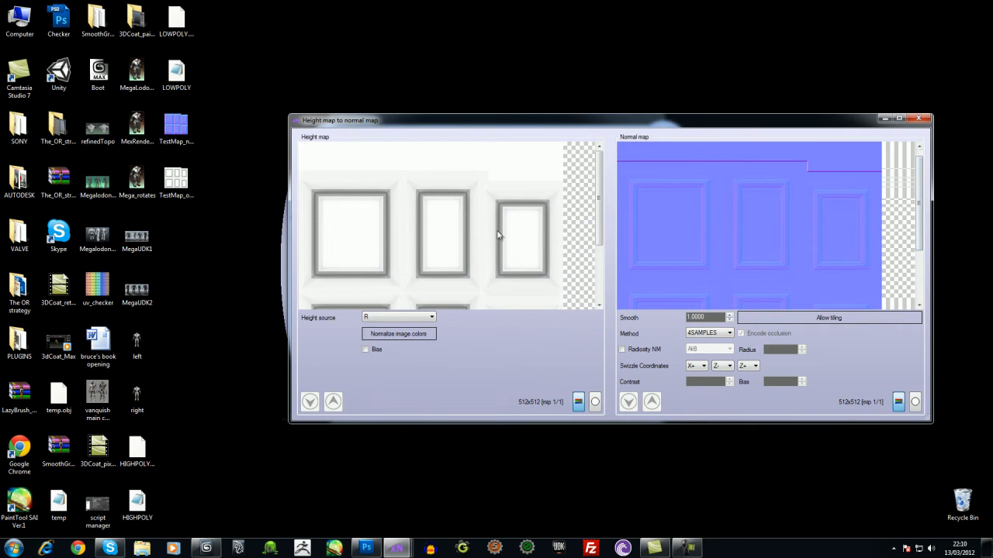
- Close the Height map to normal map tool and minimise xNormal
click(918, 117)
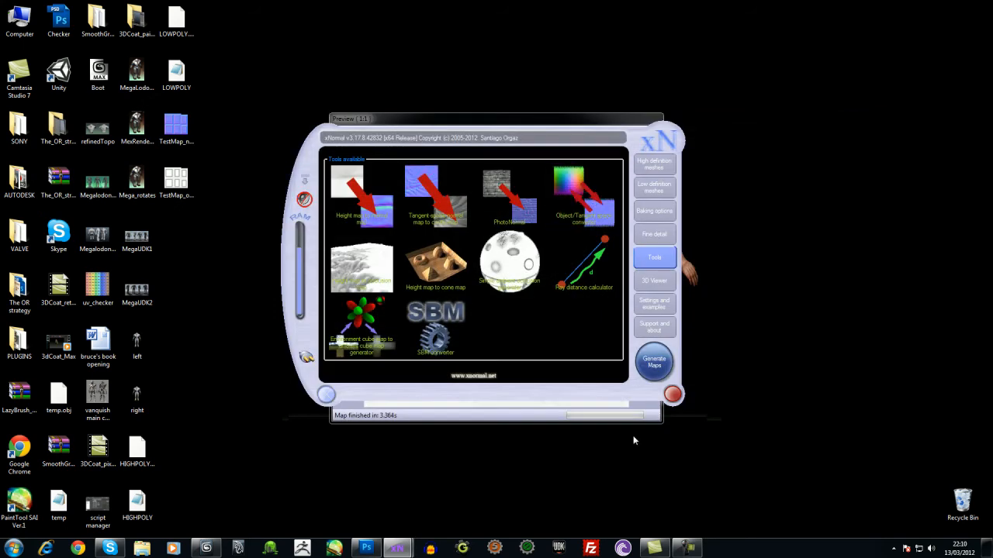
click(325, 394)
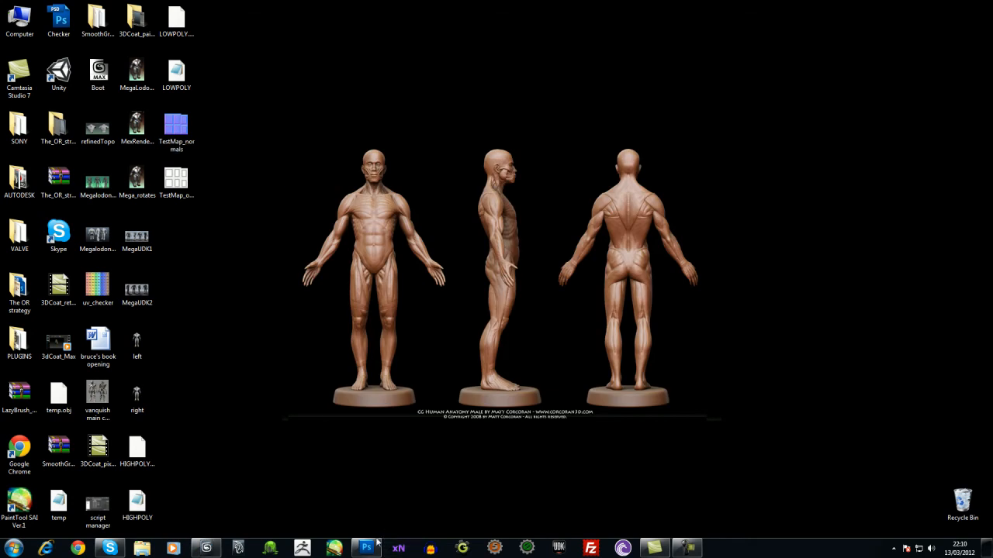
- Browse in Windows Explorer to Program Files (x86) on Local Disk (C:) and open the xNormal 3.17.8 installation folder
click(24, 548)
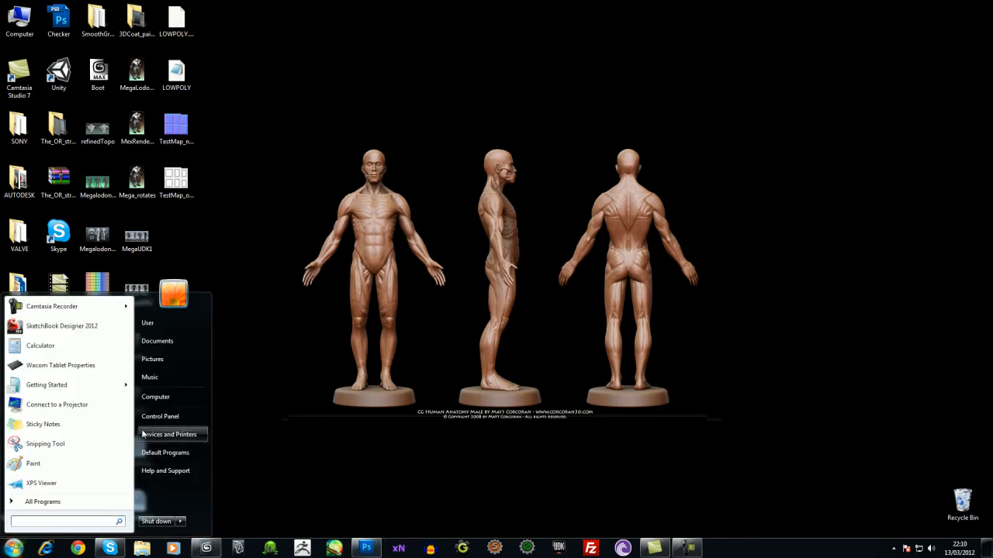
click(158, 398)
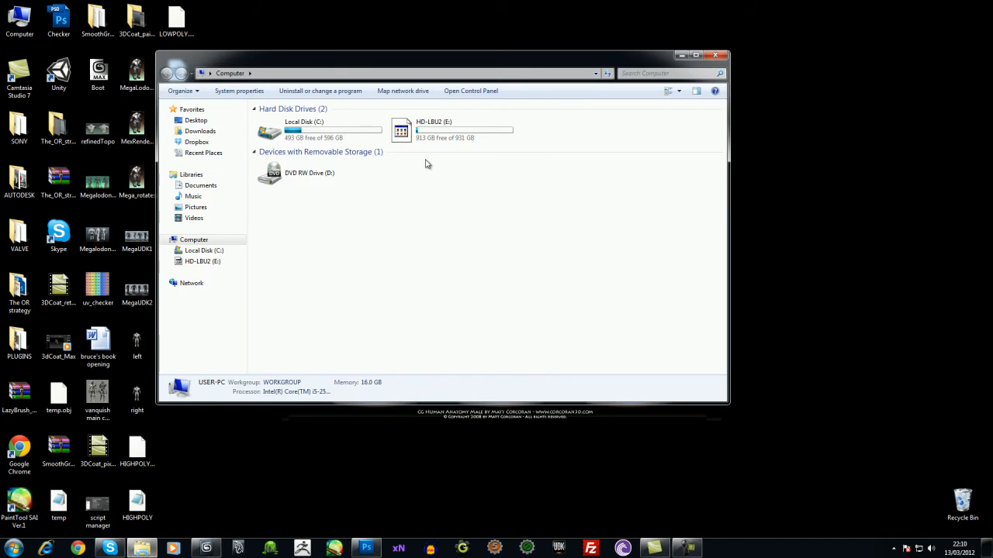
double_click(284, 135)
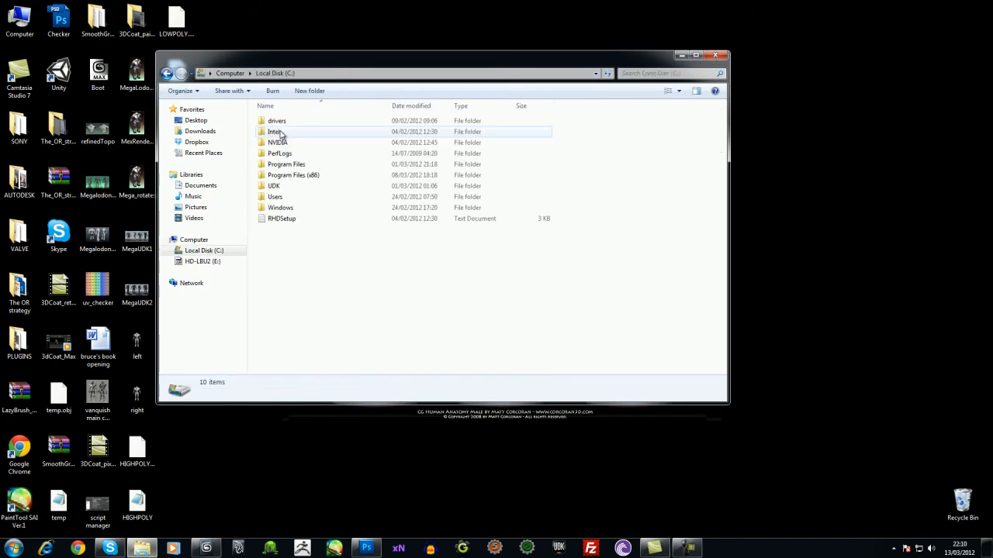
double_click(296, 175)
scroll(338, 310, down, 7)
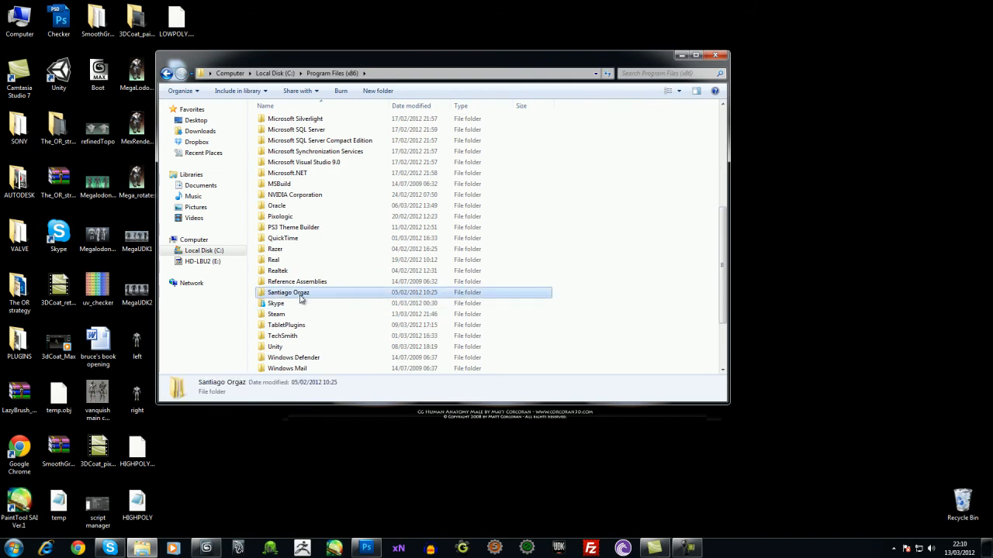
double_click(301, 298)
double_click(270, 122)
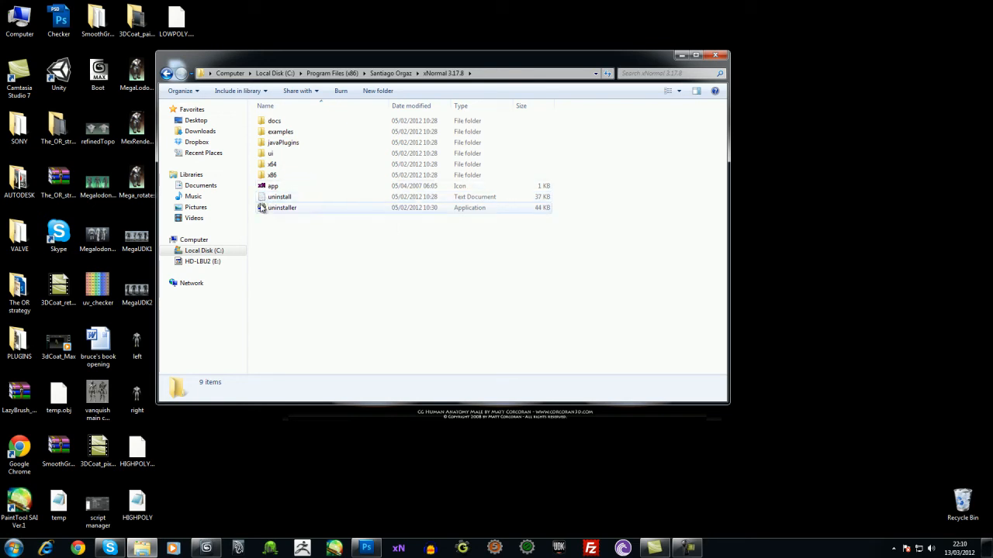
double_click(291, 147)
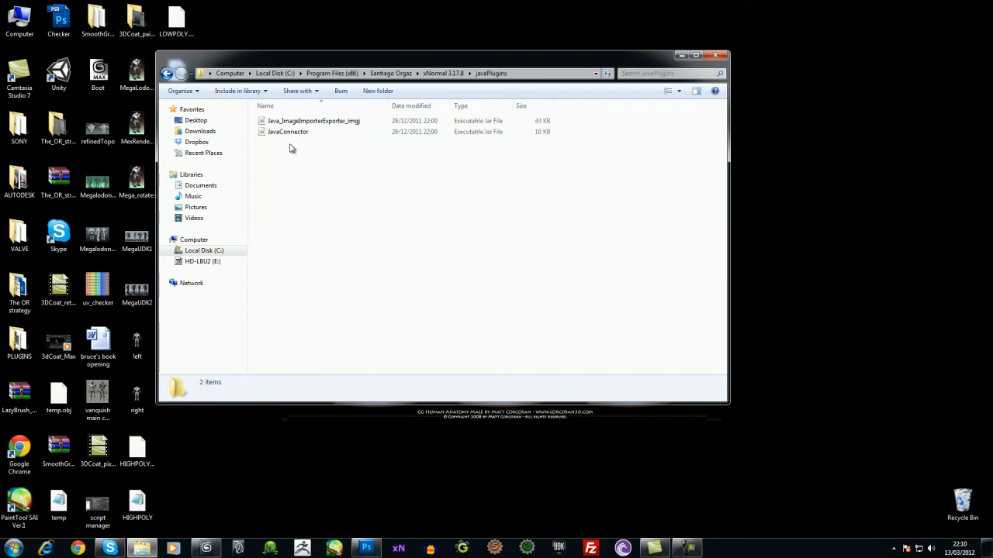
click(167, 73)
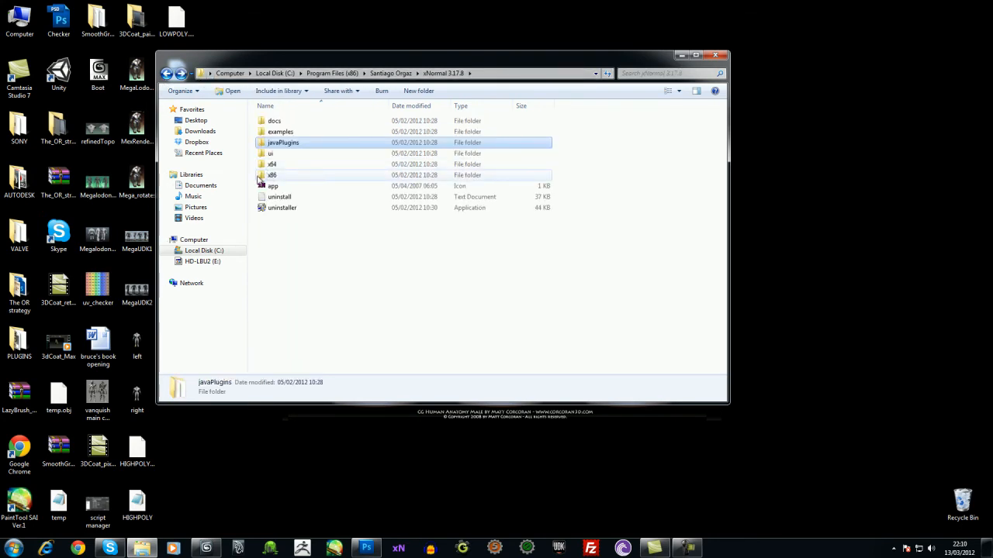
mouse_move(267, 179)
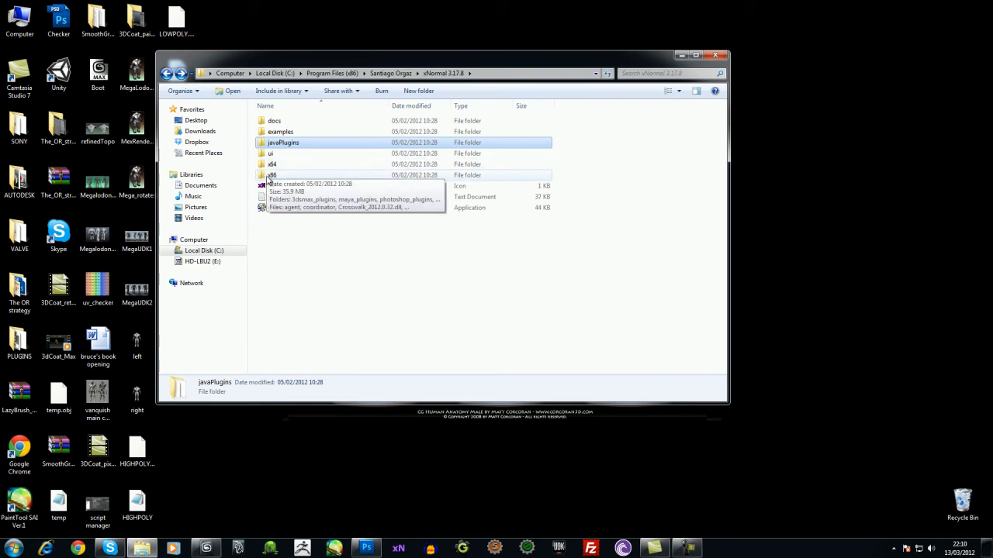
- Copy all five xNormal_PSFilter files from the x64 photoshop_plugins folder
double_click(264, 165)
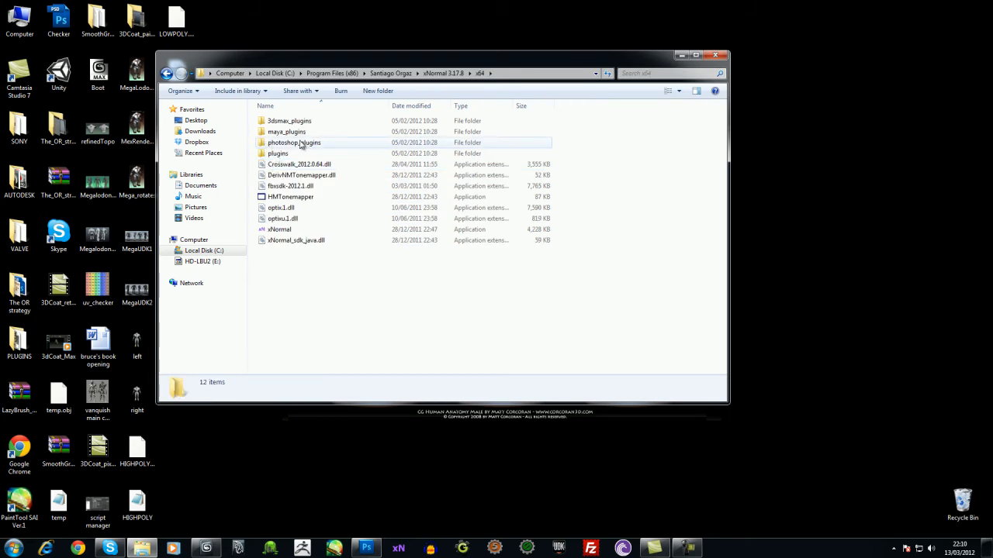
double_click(268, 148)
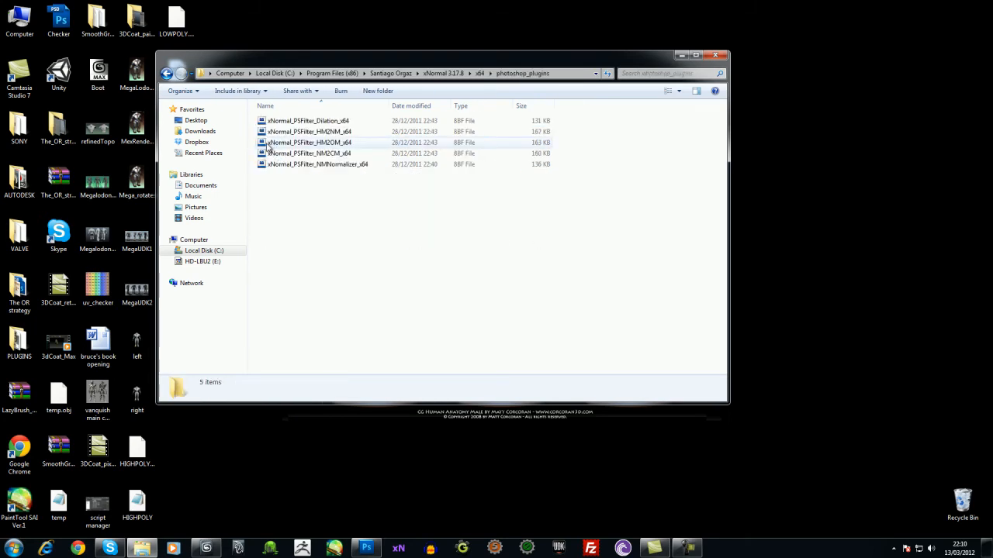
drag(406, 215, 265, 121)
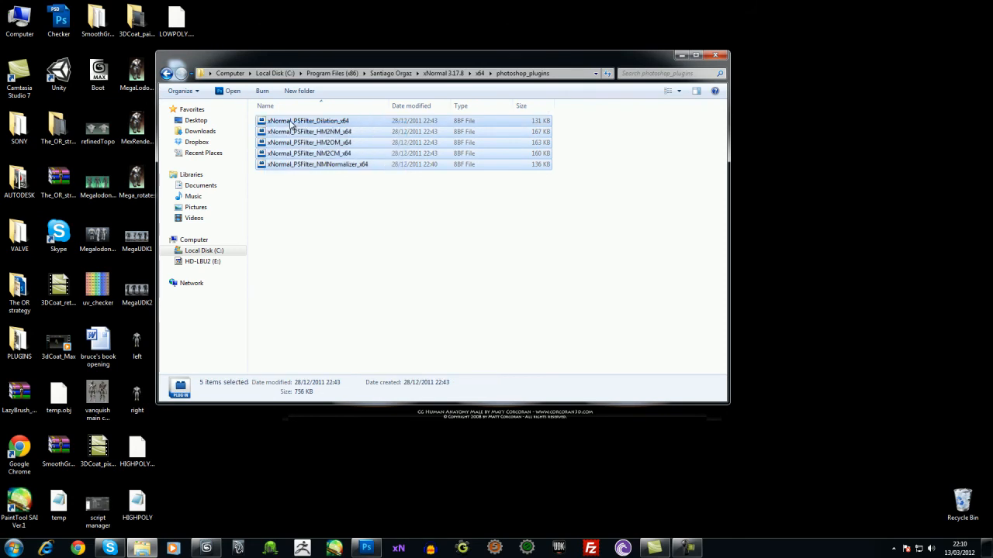
right_click(290, 123)
click(326, 225)
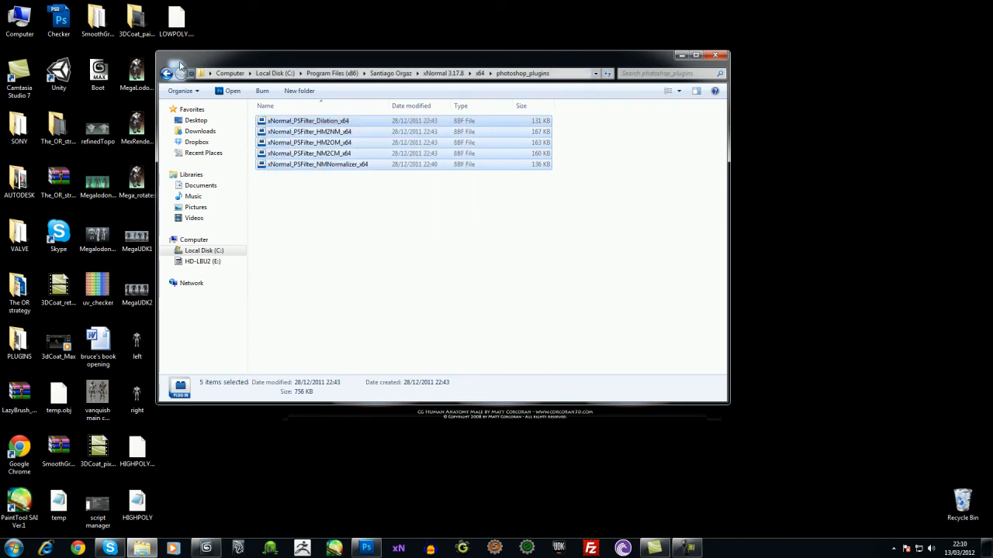
- Leave the xNormal folders and open the Adobe folder in Program Files (x86) on Local Disk (C:)
click(166, 74)
click(166, 73)
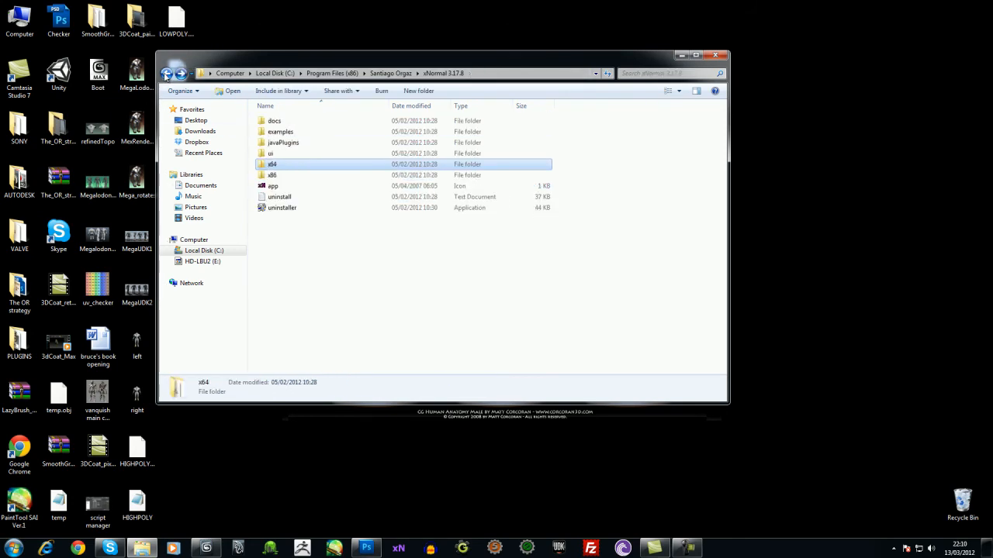
click(166, 74)
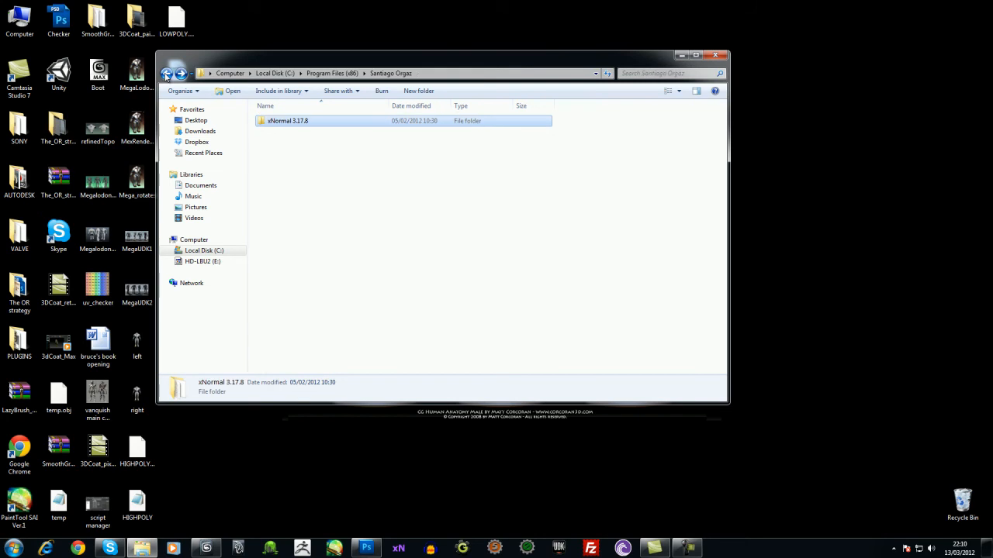
click(221, 252)
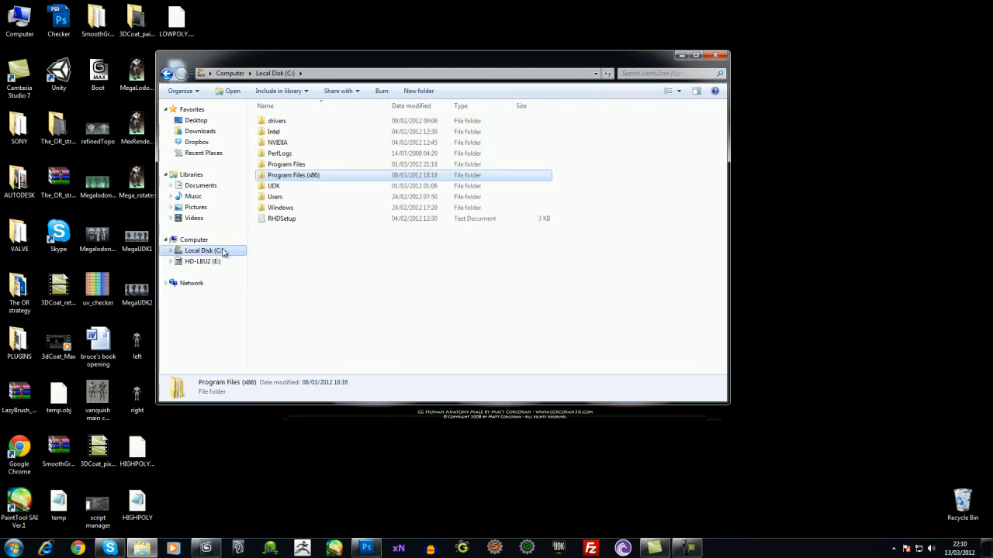
double_click(298, 179)
scroll(322, 211, down, 3)
scroll(330, 223, up, 3)
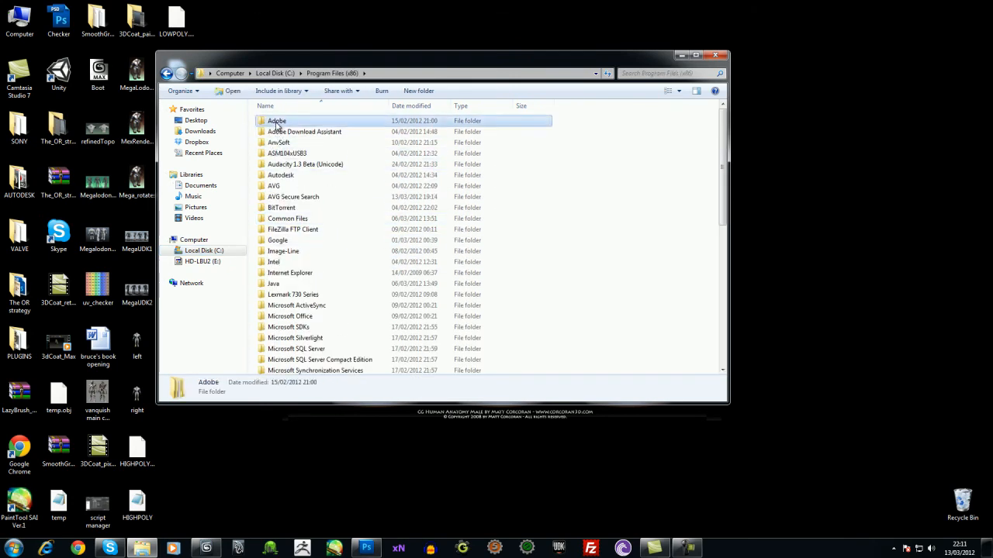
double_click(279, 121)
- Look through the Adobe Photoshop CS5.1 and nested Adobe folders for a place to paste the Photoshop plug-ins
double_click(295, 175)
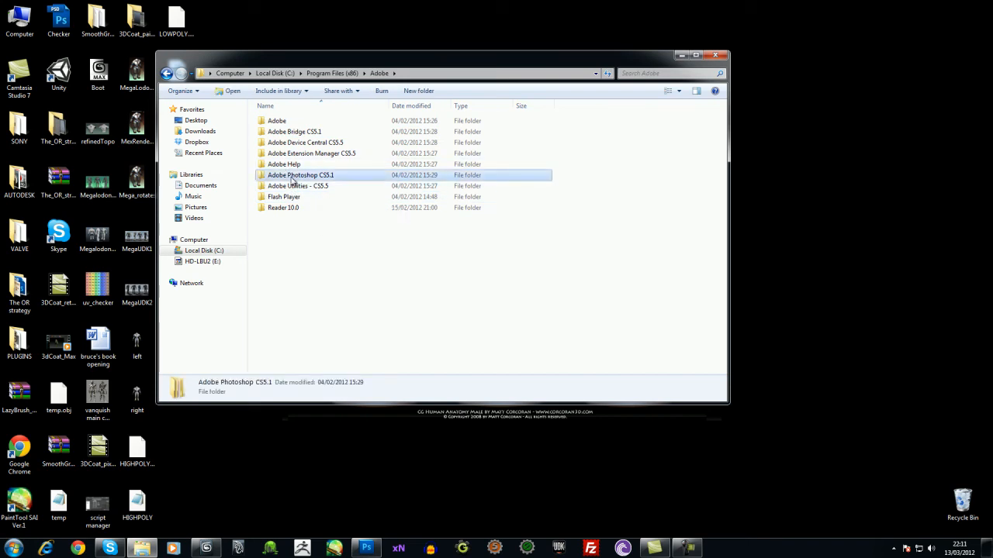
double_click(275, 121)
double_click(267, 122)
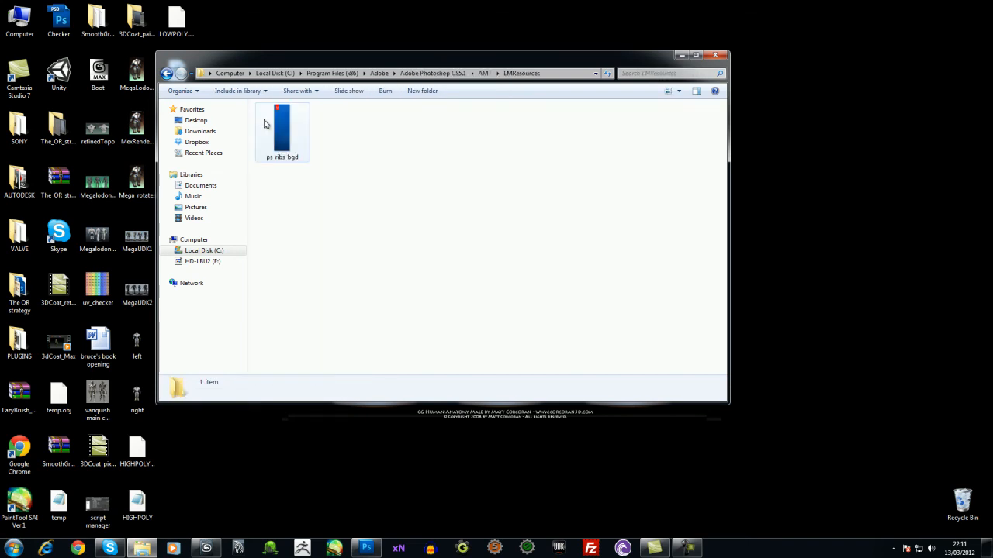
click(167, 73)
click(167, 73)
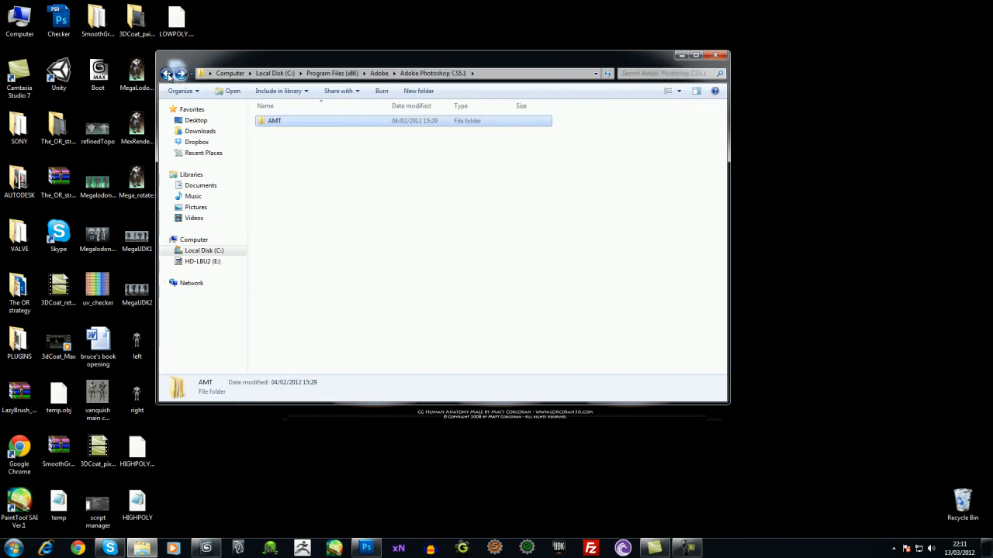
click(166, 74)
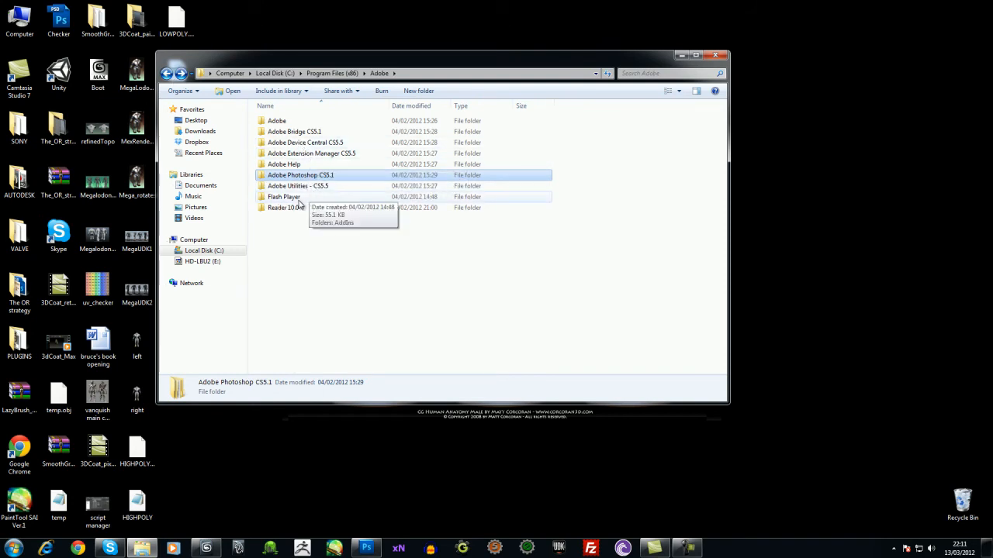
double_click(275, 121)
double_click(274, 122)
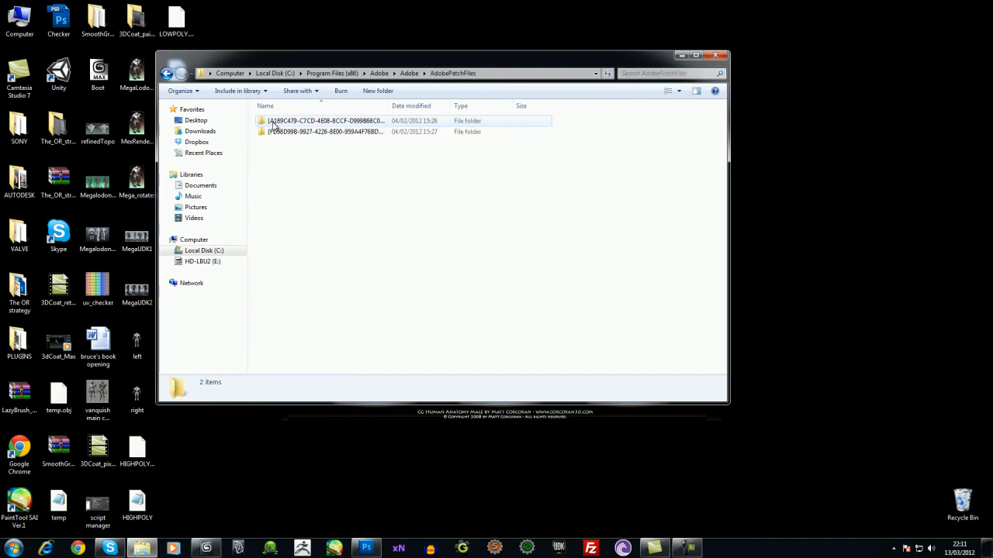
click(167, 74)
click(167, 74)
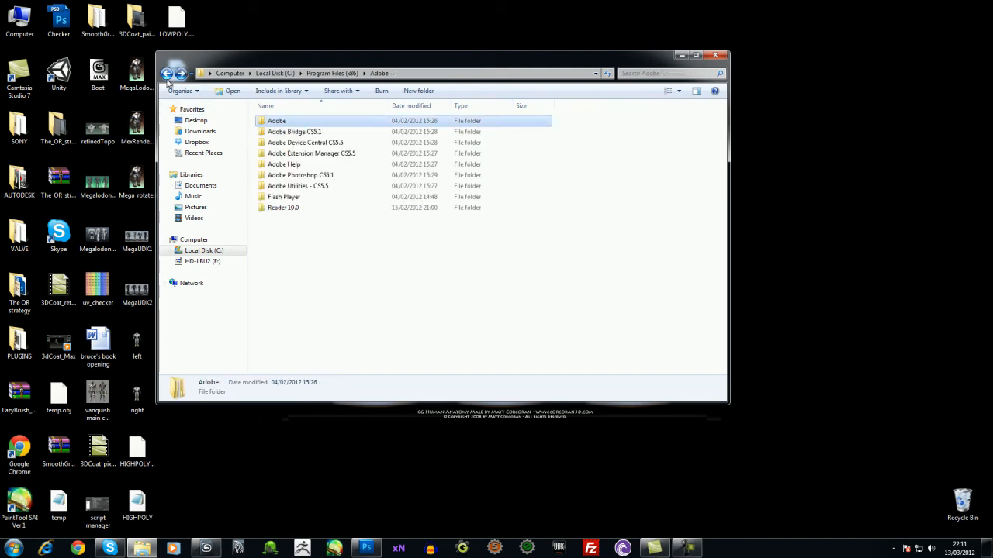
- Return to Program Files (x86) and look through its folders for another Photoshop installation
click(166, 73)
scroll(434, 259, down, 3)
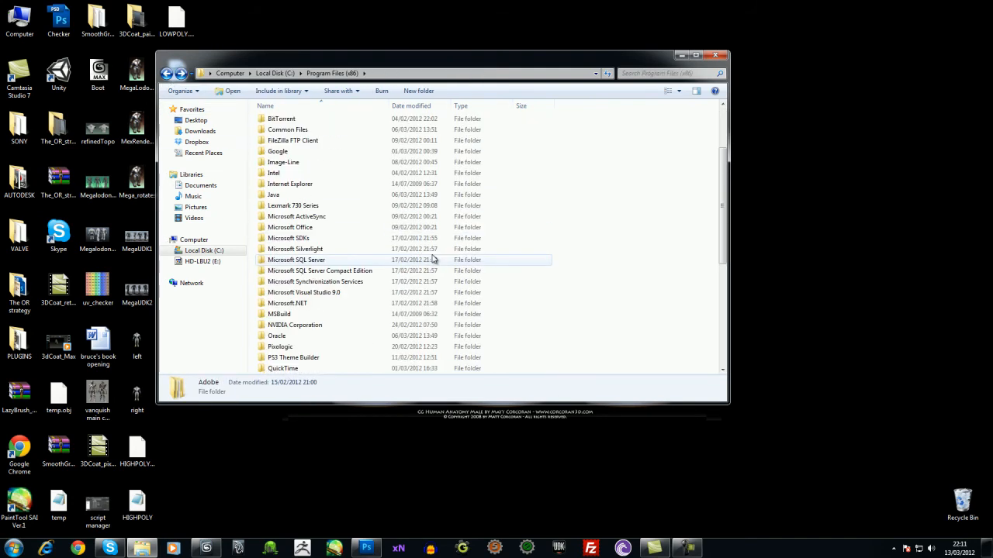
scroll(433, 259, down, 2)
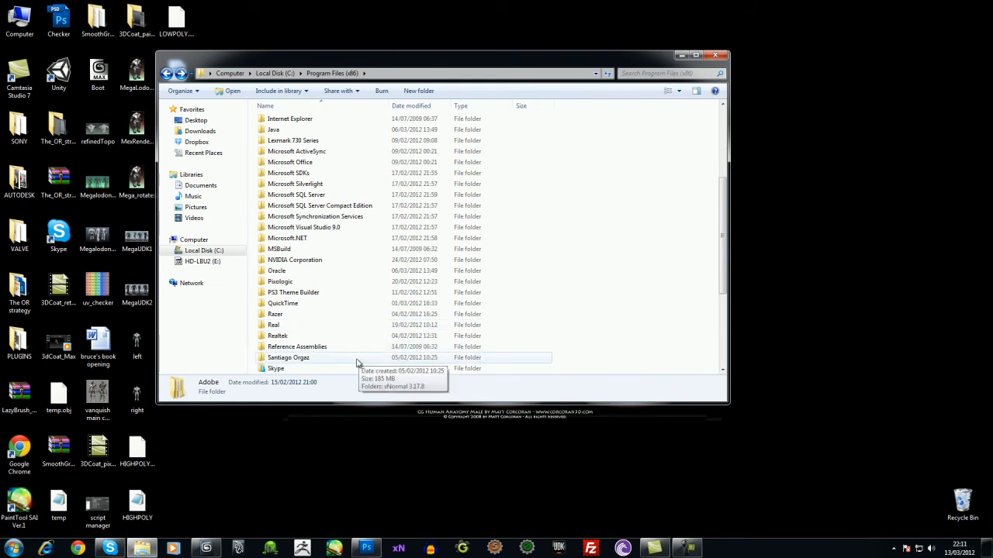
scroll(327, 306, down, 5)
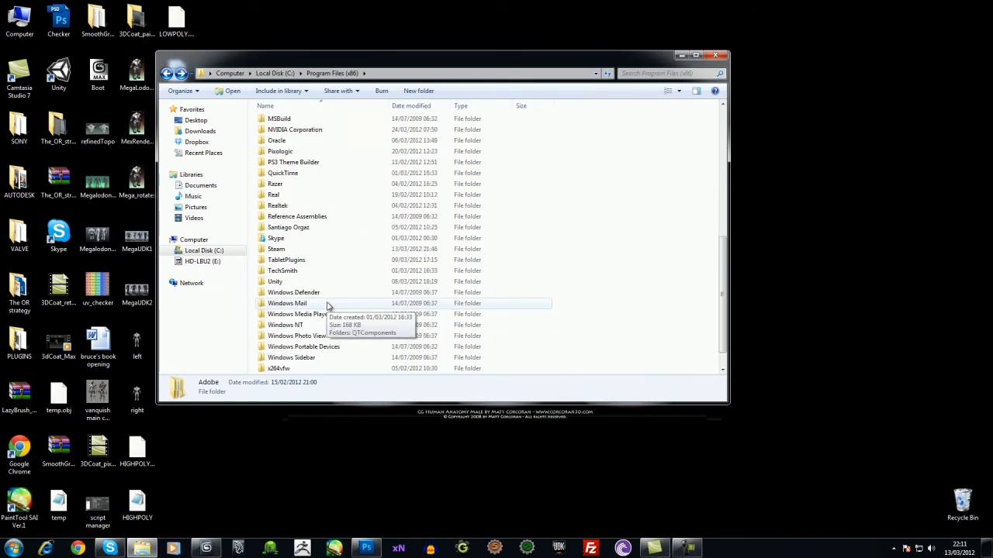
scroll(326, 305, up, 9)
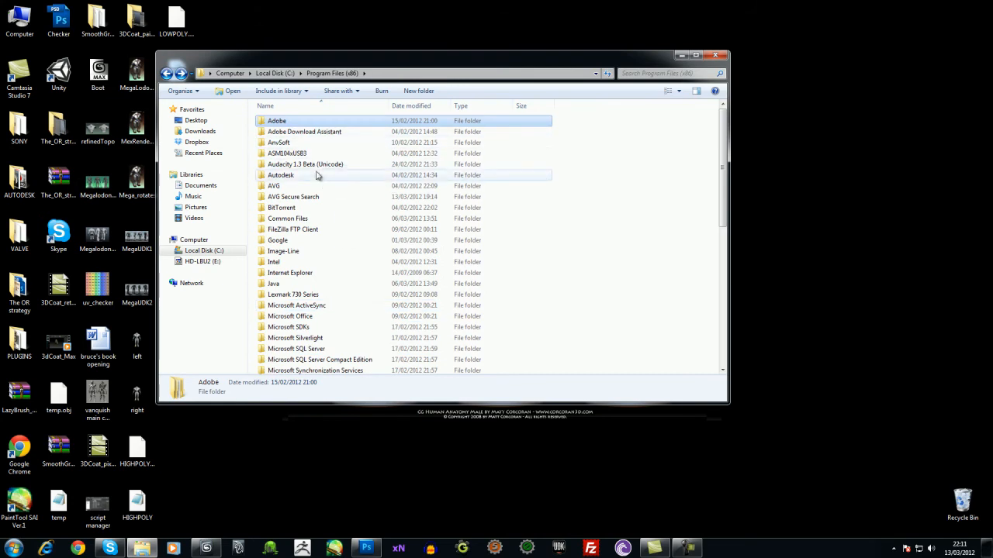
- Open the Plug-ins folder of Adobe Photoshop CS5.1 (64 Bit), inside the Adobe folder in Program Files on Local Disk (C:)
click(284, 73)
double_click(293, 164)
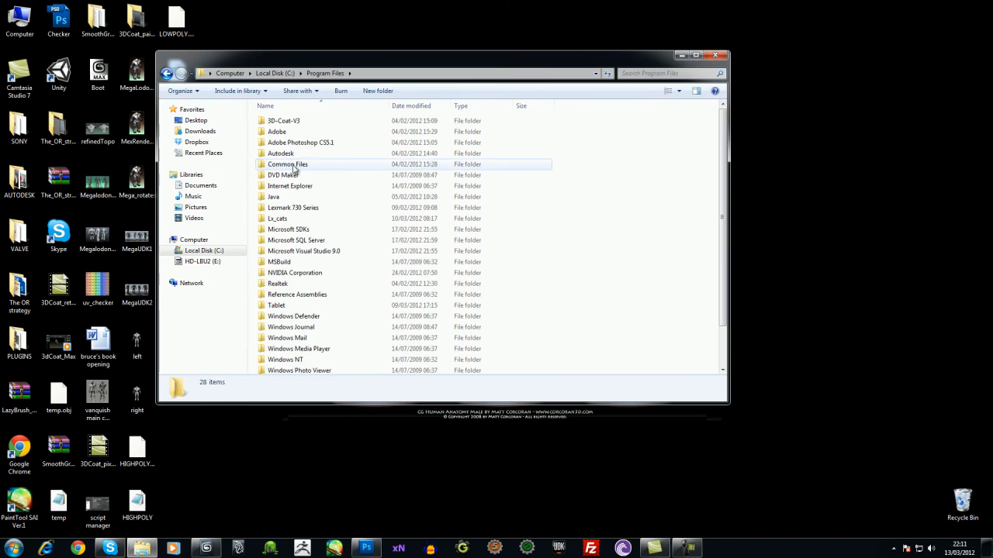
double_click(283, 132)
click(294, 135)
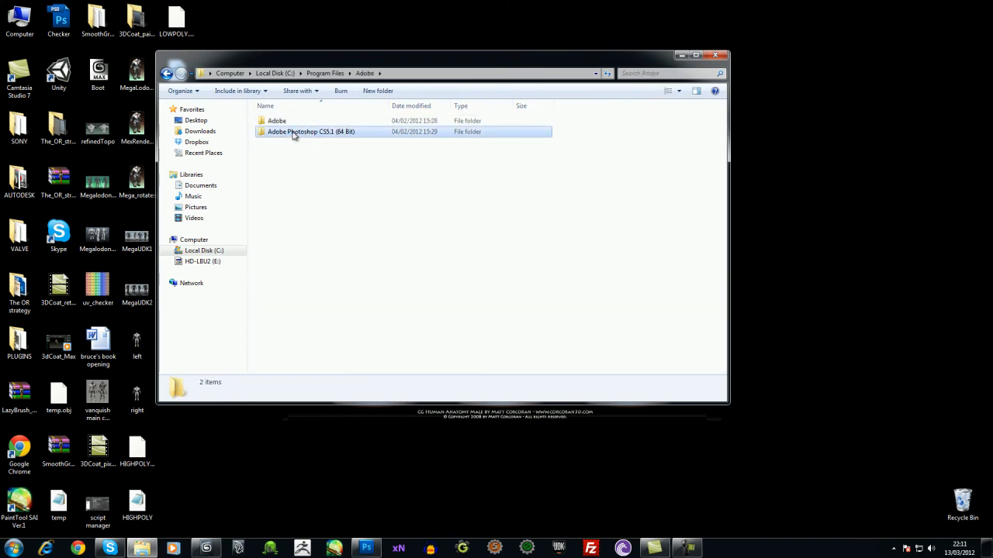
double_click(298, 137)
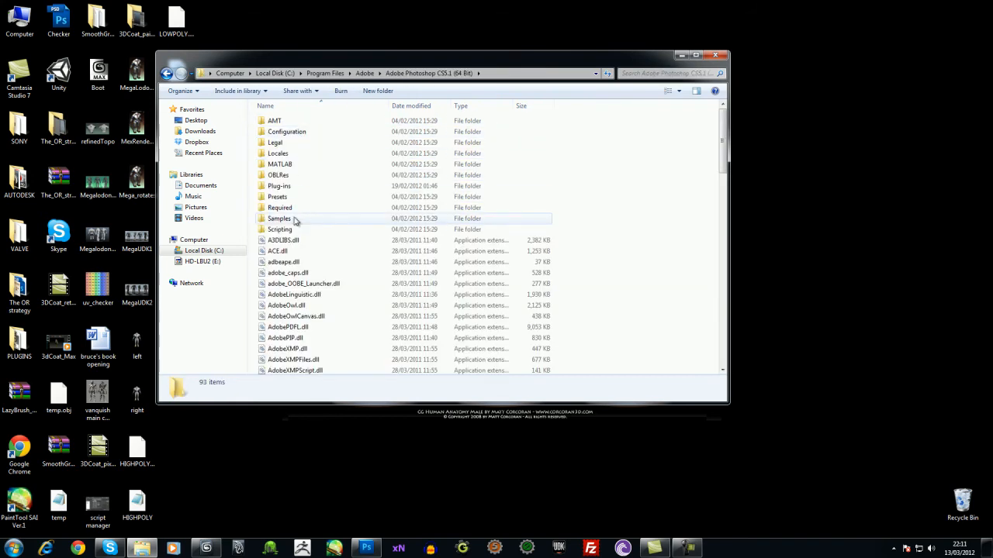
double_click(284, 192)
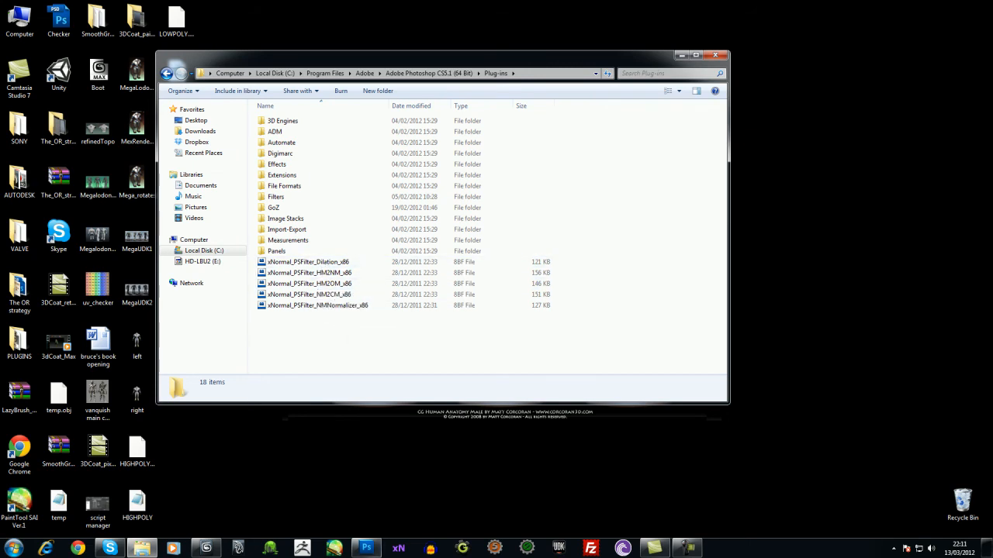
- Switch to Photoshop and create a new 256 by 256 pixel document
click(370, 549)
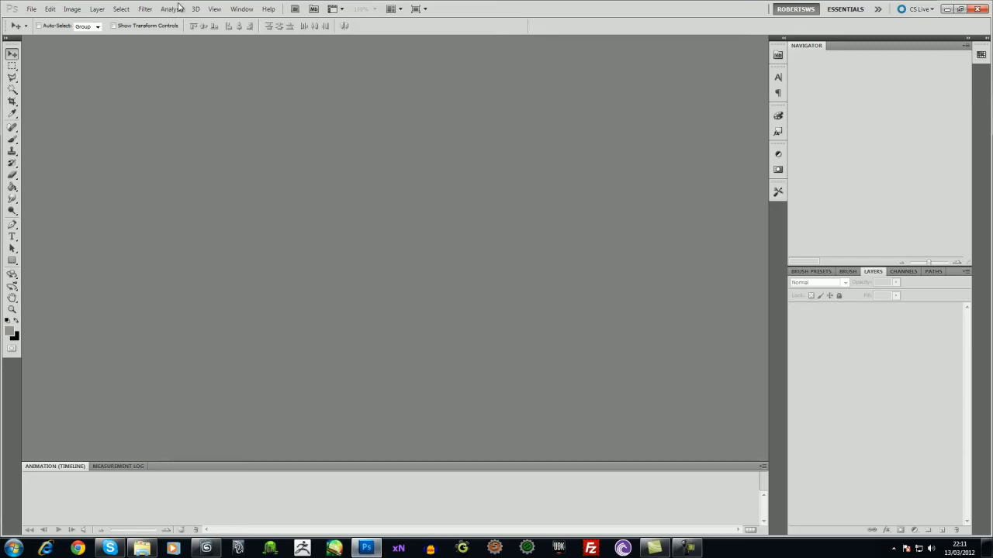
click(32, 8)
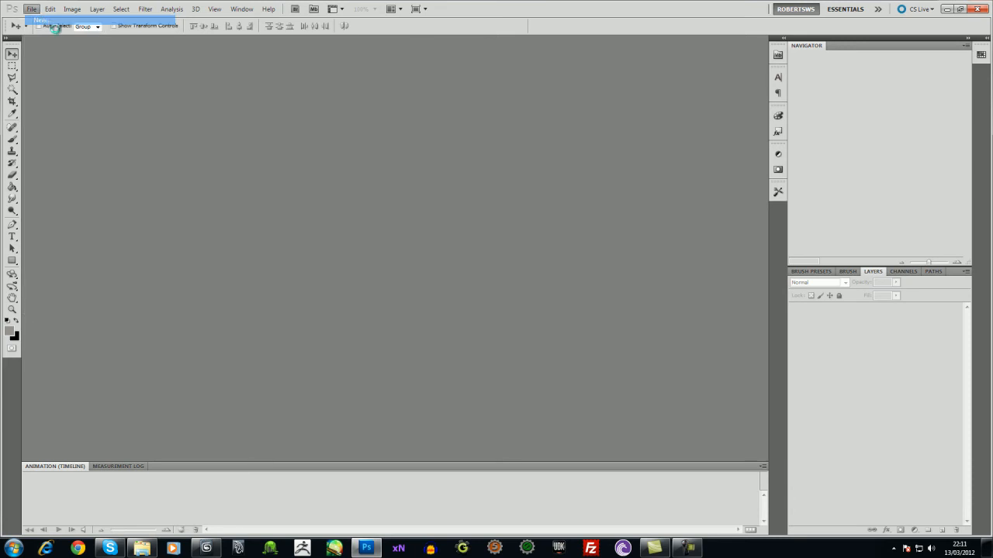
click(41, 20)
double_click(470, 190)
text(256)
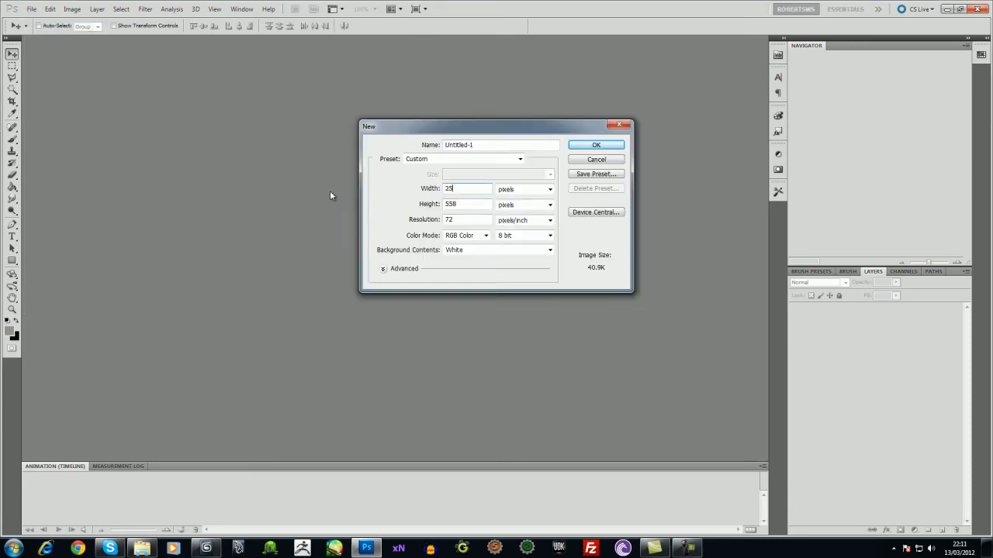
key(BackSpace)
key(BackSpace)
key(BackSpace)
text(256)
click(588, 148)
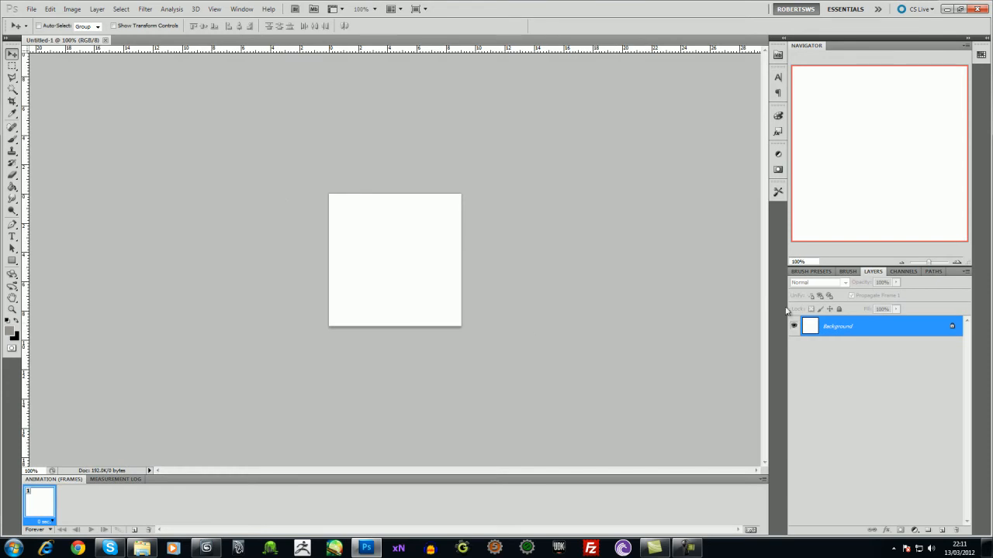
- Hide the Animation panel and convert the Background into a regular layer with the default name
click(242, 9)
click(259, 91)
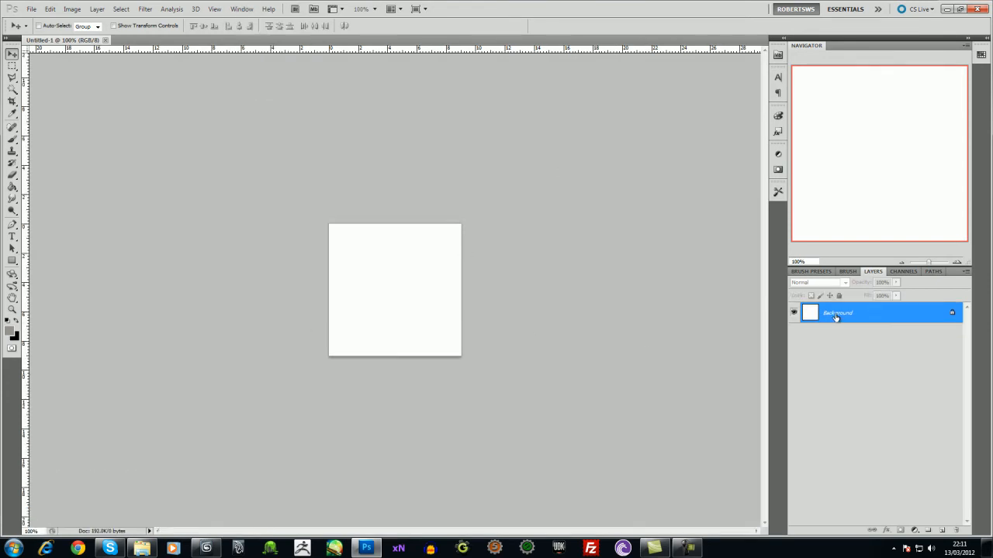
double_click(824, 314)
key(Return)
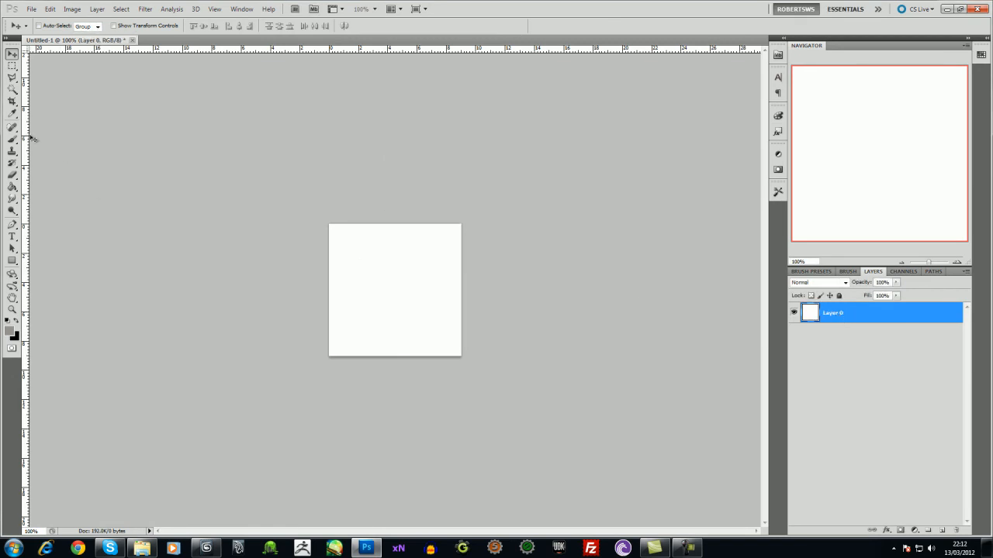
key(ctrl+0)
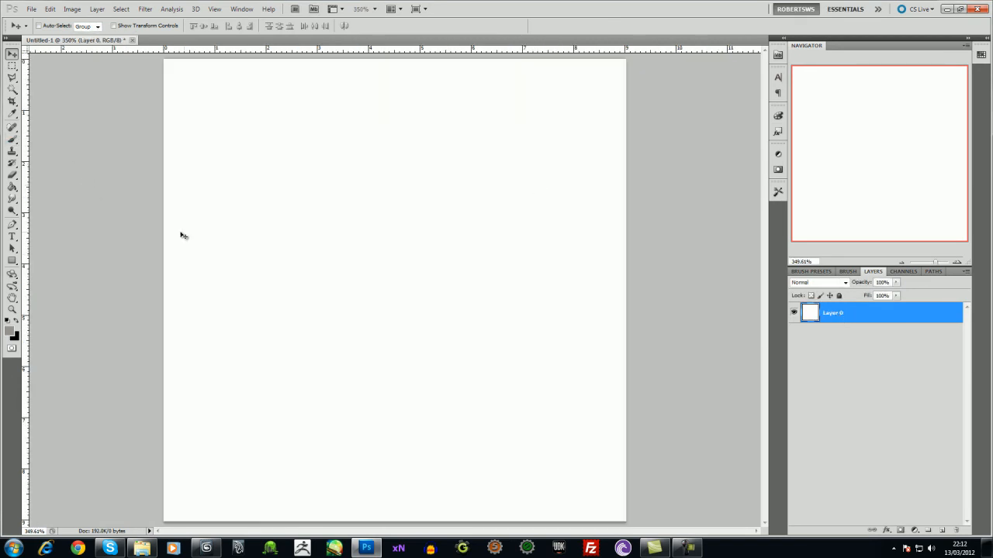
- Fill the whole layer with the existing warm grey using the Paint Bucket
click(16, 321)
click(11, 140)
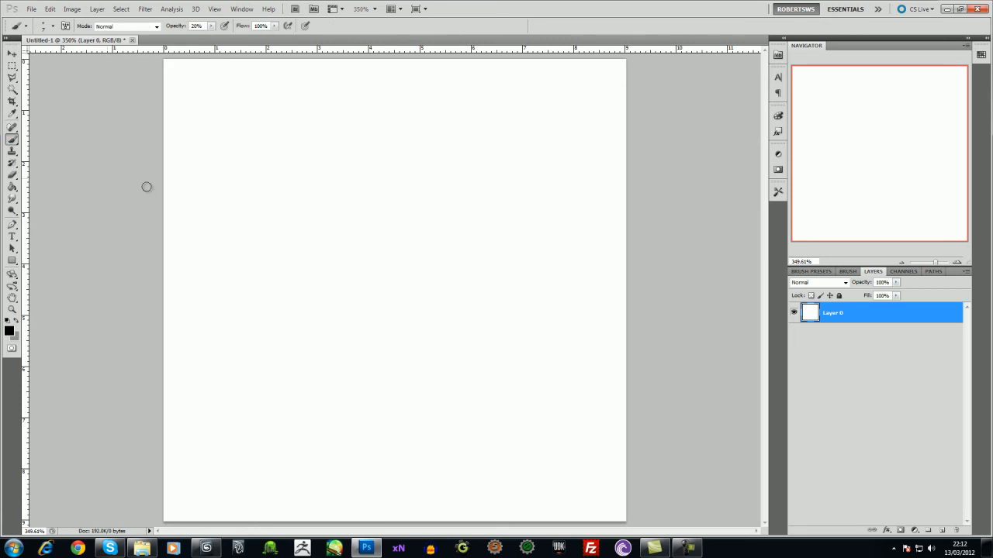
key(x)
click(13, 187)
click(383, 289)
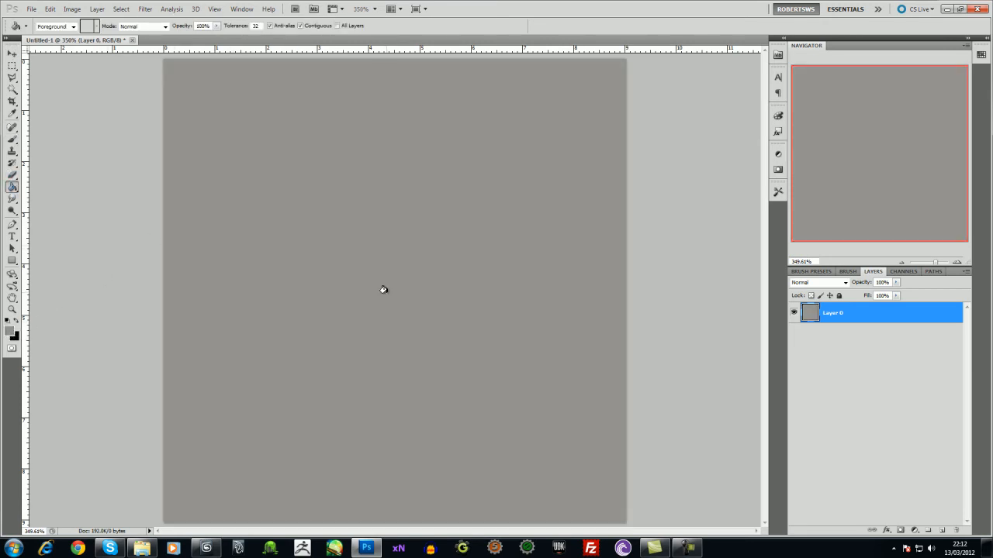
- Set the foreground colour to neutral grey, RGB 127, 127, 127, and fill the layer with it
click(12, 332)
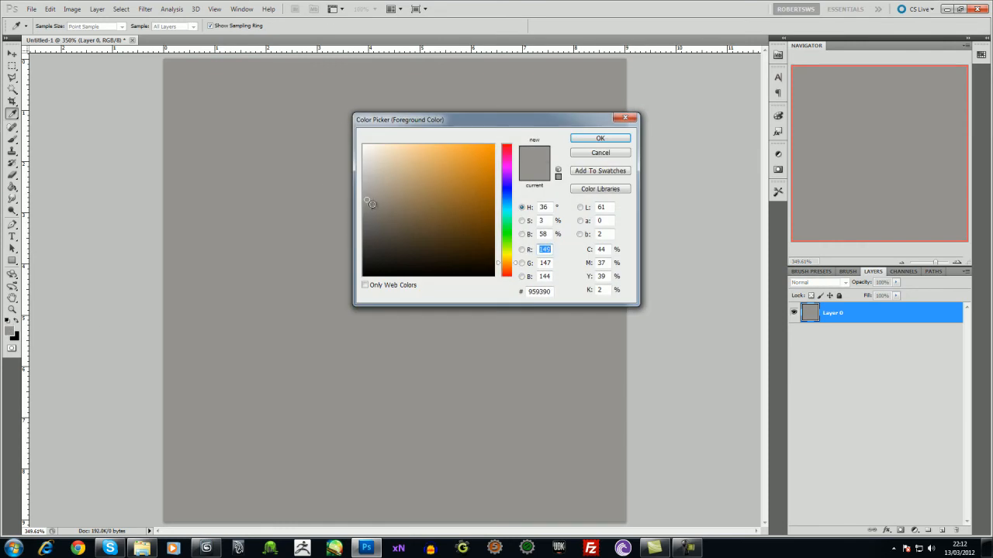
click(363, 211)
text(127127127)
click(599, 139)
key(g)
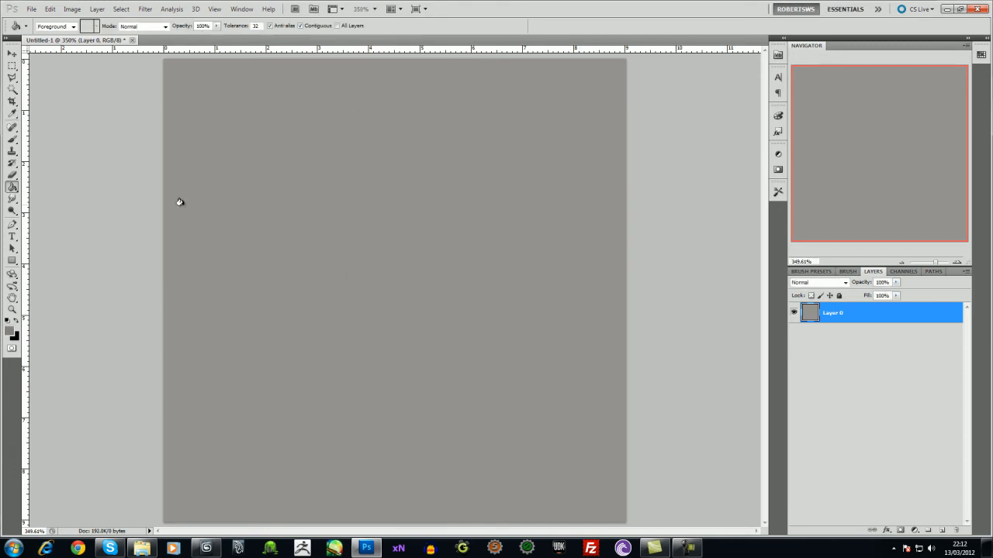
click(324, 296)
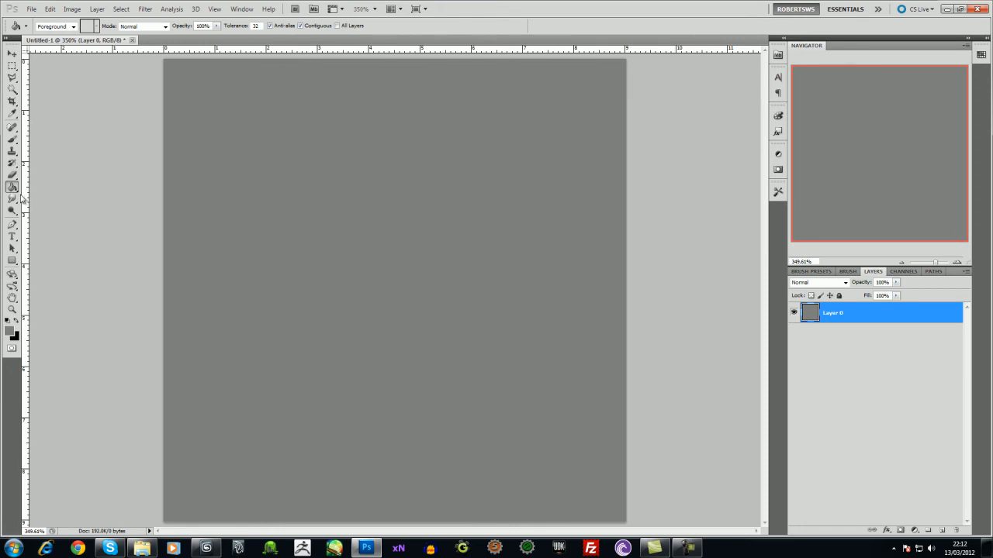
- Brush black wavy strokes down the left half of the canvas, three at 20% opacity and one at 80%
click(16, 322)
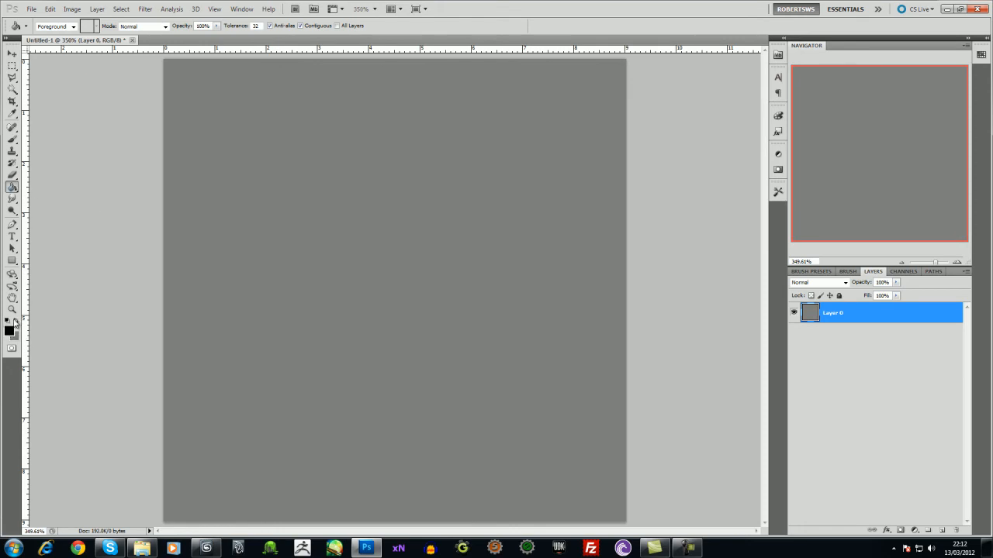
click(14, 140)
drag(287, 120, 358, 397)
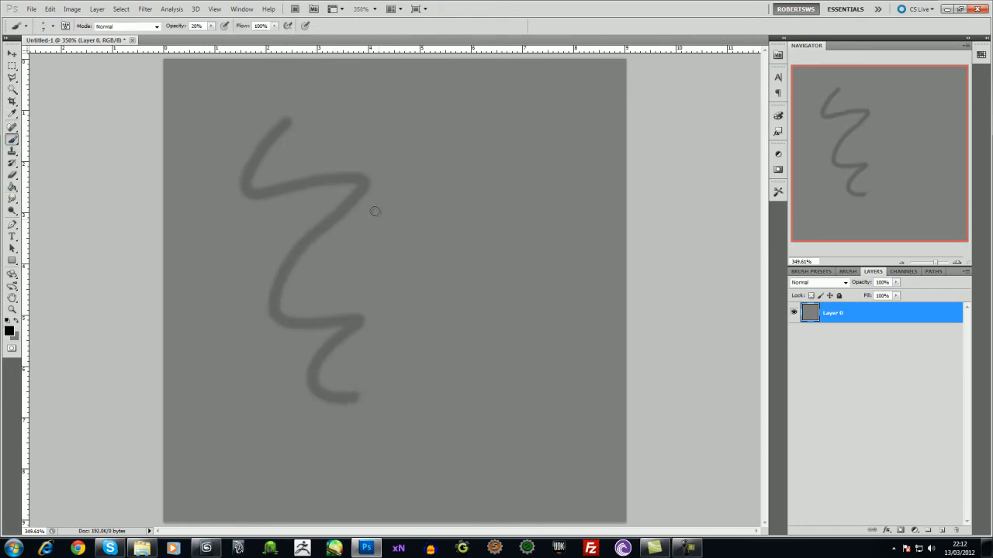
mouse_move(343, 131)
mouse_down()
mouse_move(284, 279)
mouse_move(321, 468)
mouse_move(366, 438)
mouse_up()
mouse_move(317, 100)
mouse_down()
mouse_move(317, 326)
mouse_move(379, 440)
mouse_up()
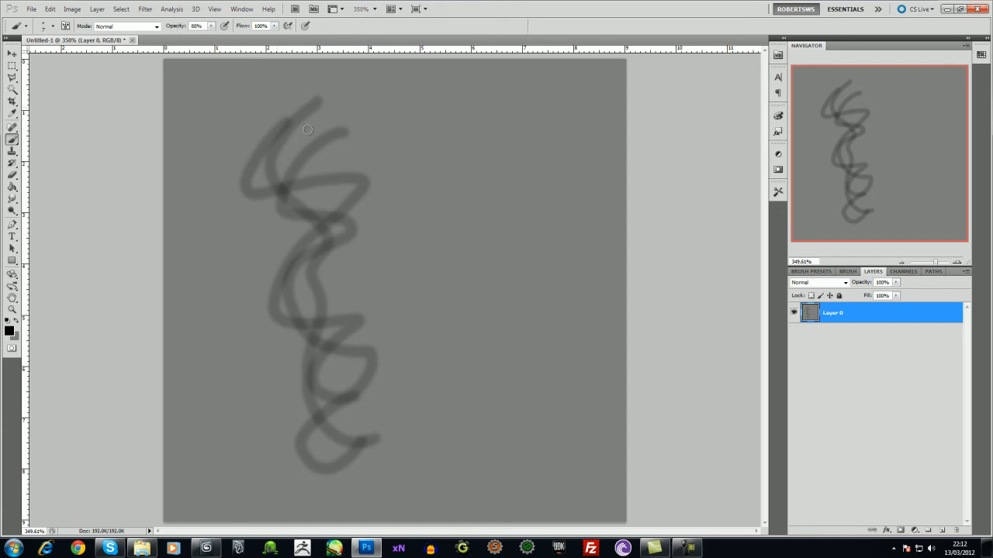
mouse_move(254, 106)
mouse_down()
mouse_move(321, 194)
mouse_move(284, 483)
mouse_move(329, 505)
mouse_up()
- Set the foreground colour to white and brush wavy strokes down the canvas's right half, three at 80% opacity and one at 44%
click(10, 331)
click(365, 147)
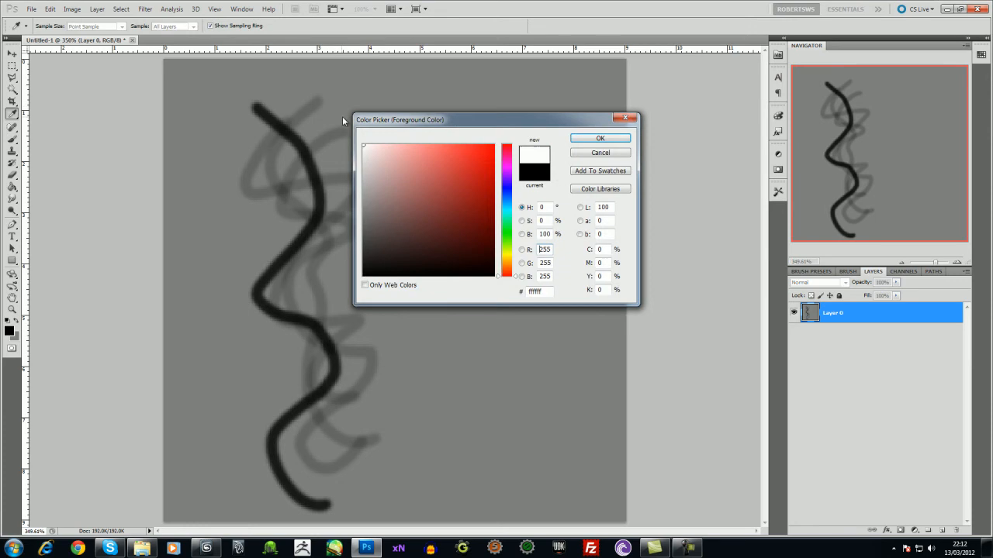
click(602, 137)
mouse_move(557, 104)
mouse_down()
mouse_move(505, 151)
mouse_move(578, 444)
mouse_up()
mouse_move(514, 425)
mouse_down()
mouse_move(543, 256)
mouse_move(484, 128)
mouse_up()
mouse_move(485, 111)
mouse_down()
mouse_move(446, 132)
mouse_move(543, 307)
mouse_up()
click(212, 26)
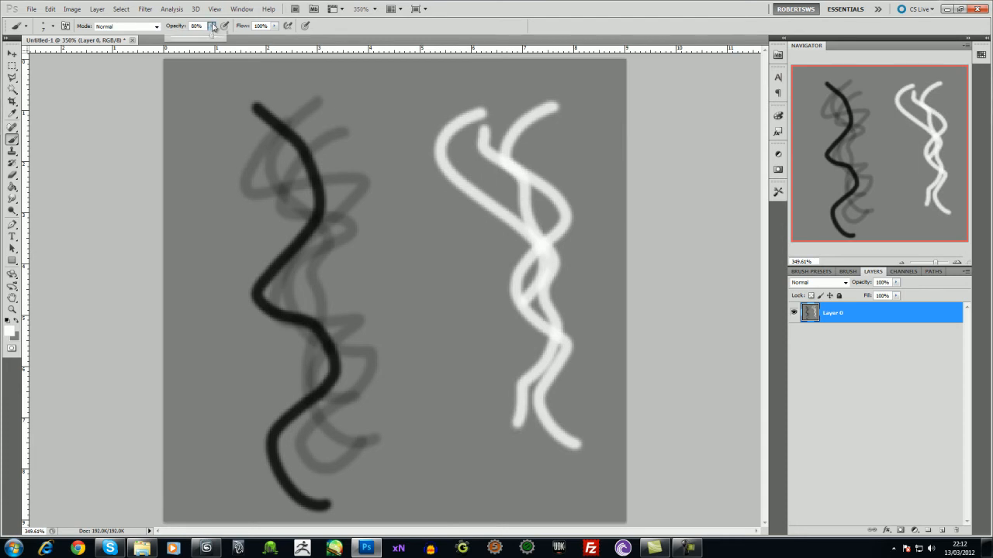
mouse_move(552, 146)
mouse_down()
mouse_move(455, 288)
mouse_move(559, 494)
mouse_move(539, 492)
mouse_up()
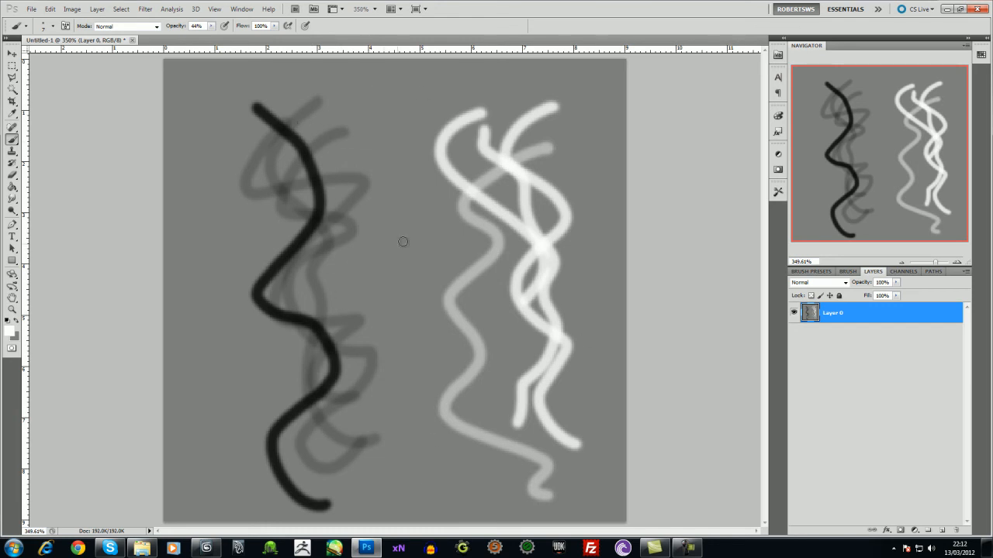
- Start xNormal's Height2Normals filter on the painted layer and check the Y swizzle setting
click(145, 9)
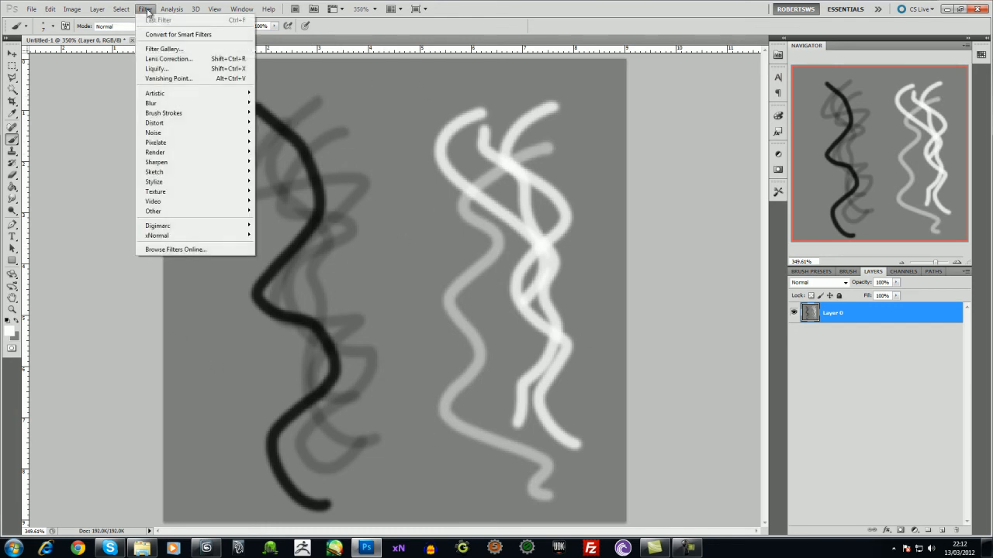
mouse_move(172, 239)
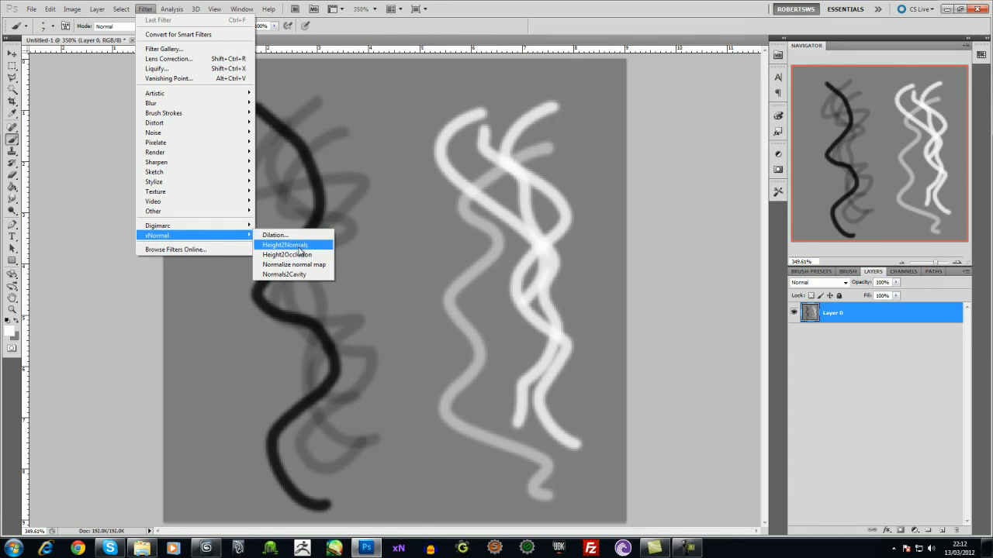
click(287, 247)
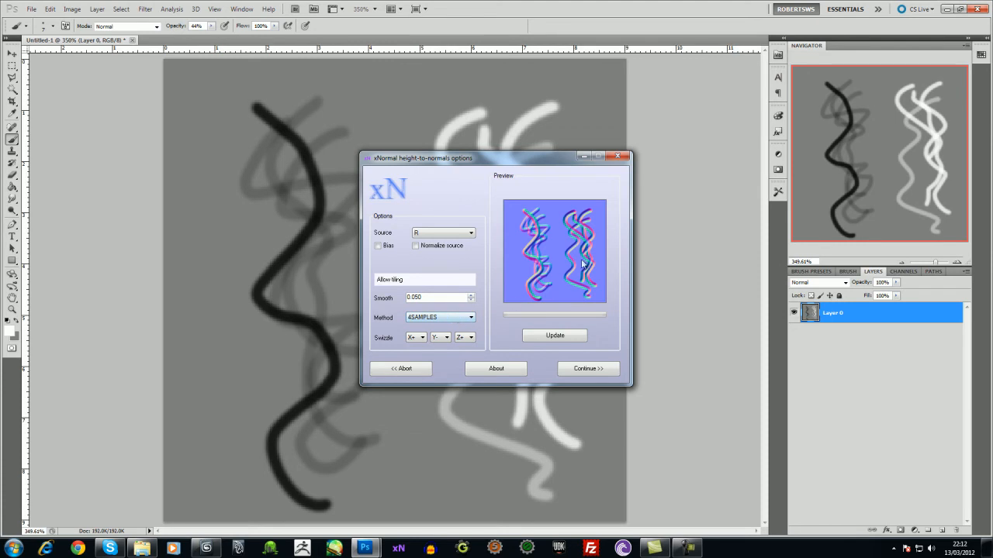
click(445, 338)
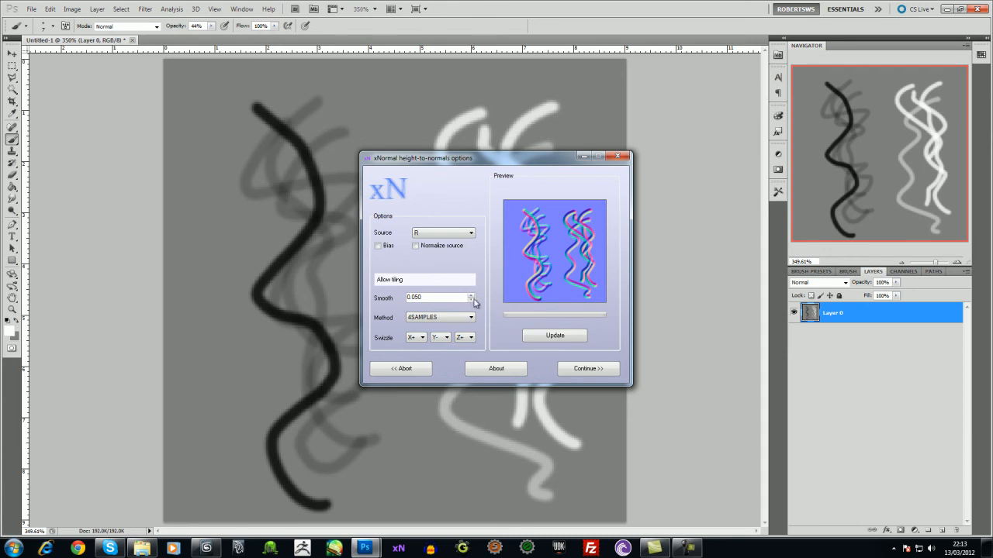
- Preview the normal map with Smooth at 0.000 and 0.300, and set Smooth to 0.150
click(555, 337)
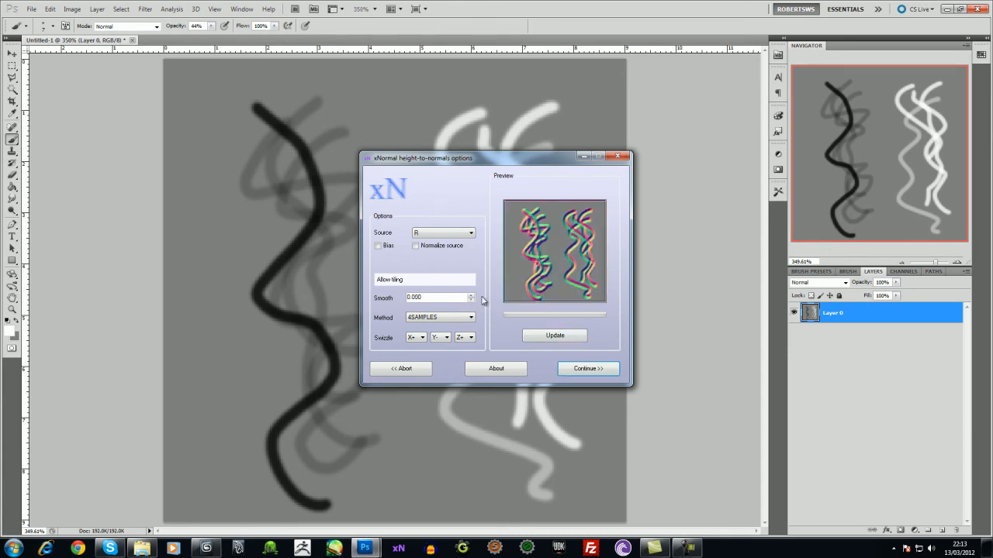
click(471, 295)
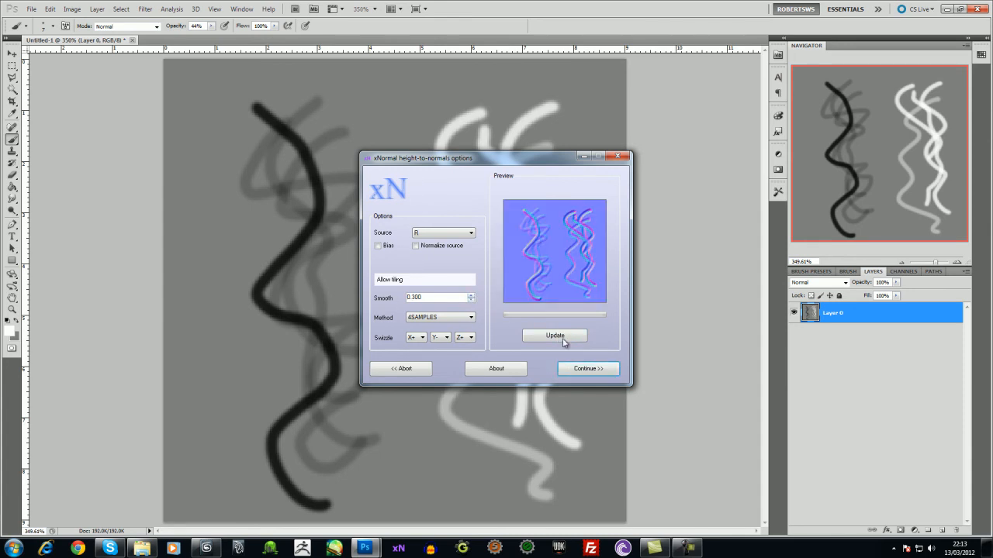
click(471, 301)
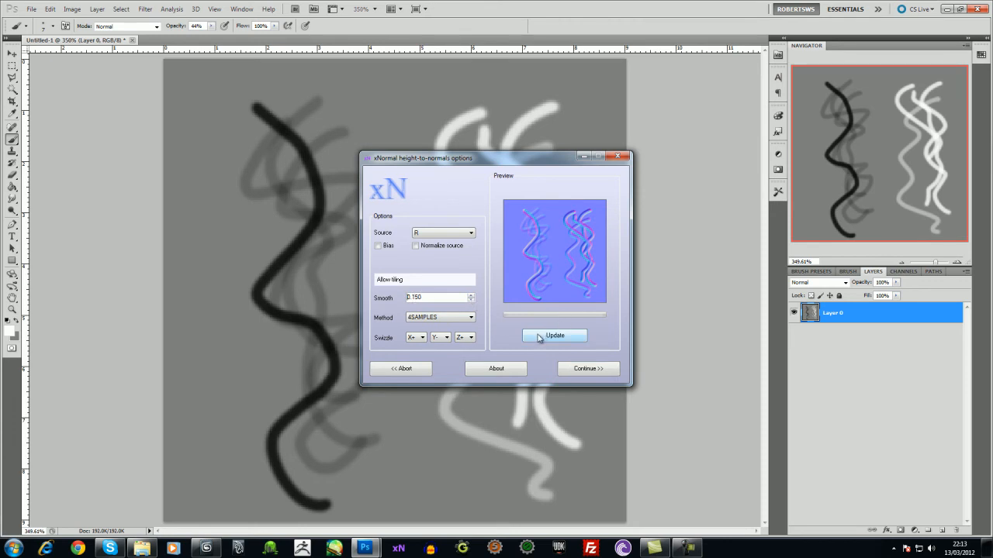
- Set the height-to-normals method to 5X5 and update the preview
click(470, 318)
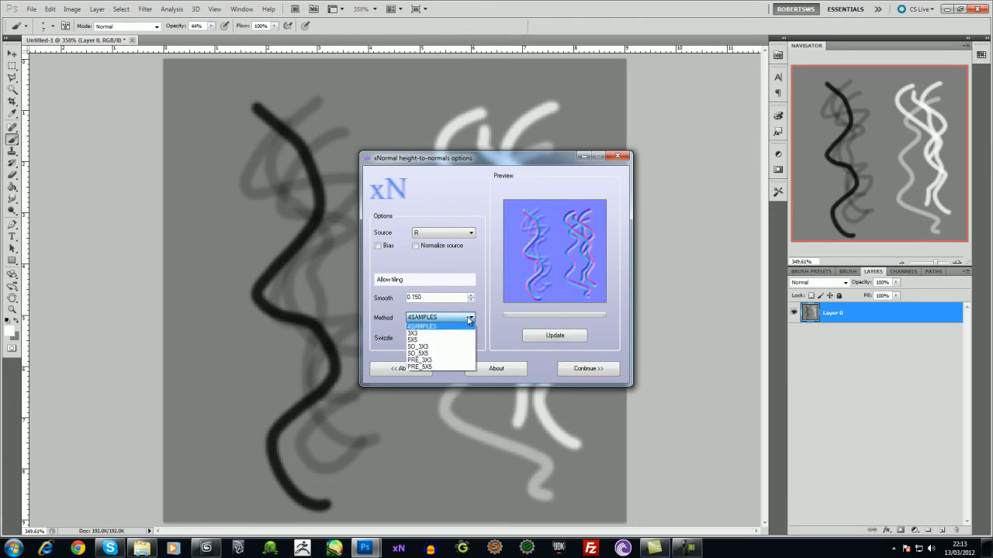
click(456, 340)
click(554, 335)
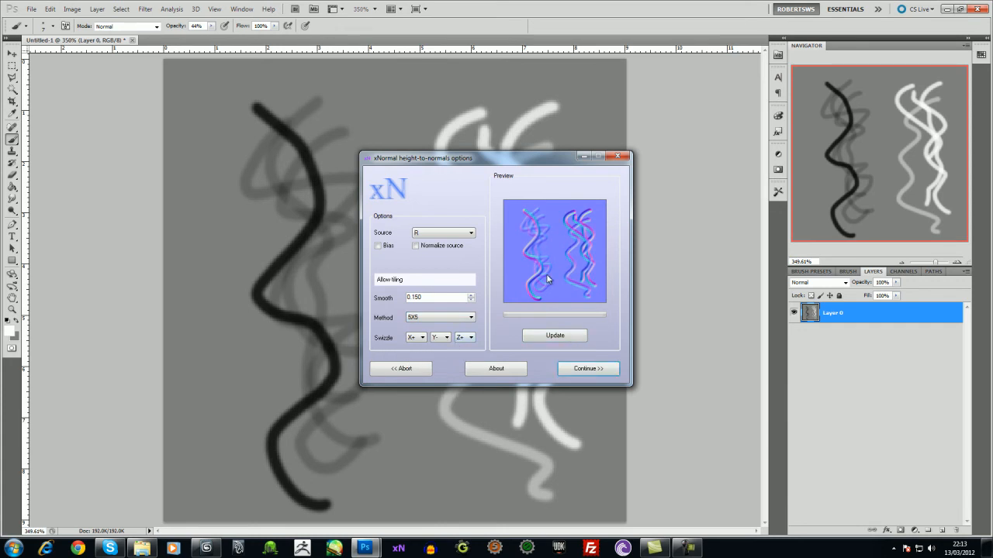
- Choose the height-to-normals method, update the preview and apply the Height2Normals filter to the painted layer
click(470, 318)
click(445, 326)
click(567, 342)
click(595, 367)
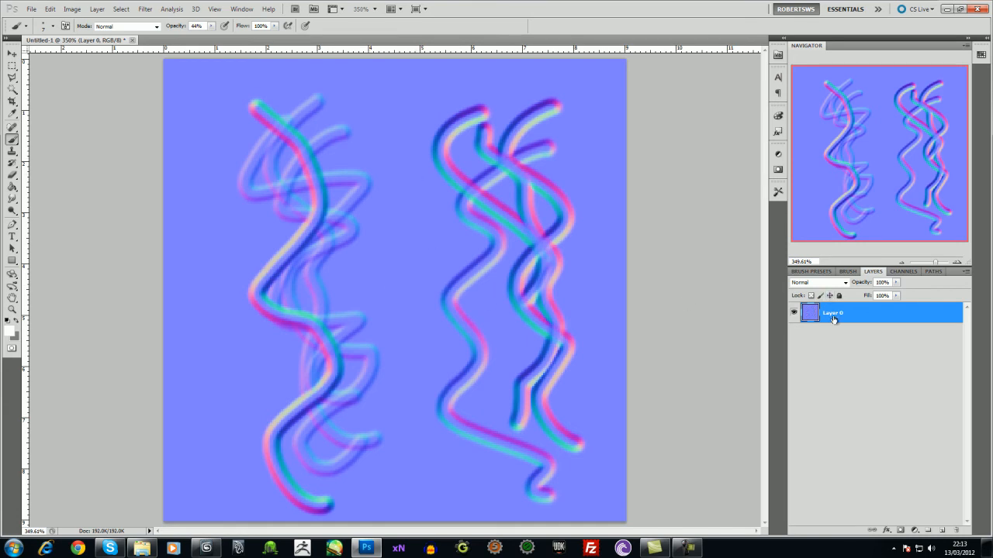
- Add a new layer above the normal map, hide Layer 0, and fill the new layer with the grey swatch colour
click(942, 531)
click(794, 334)
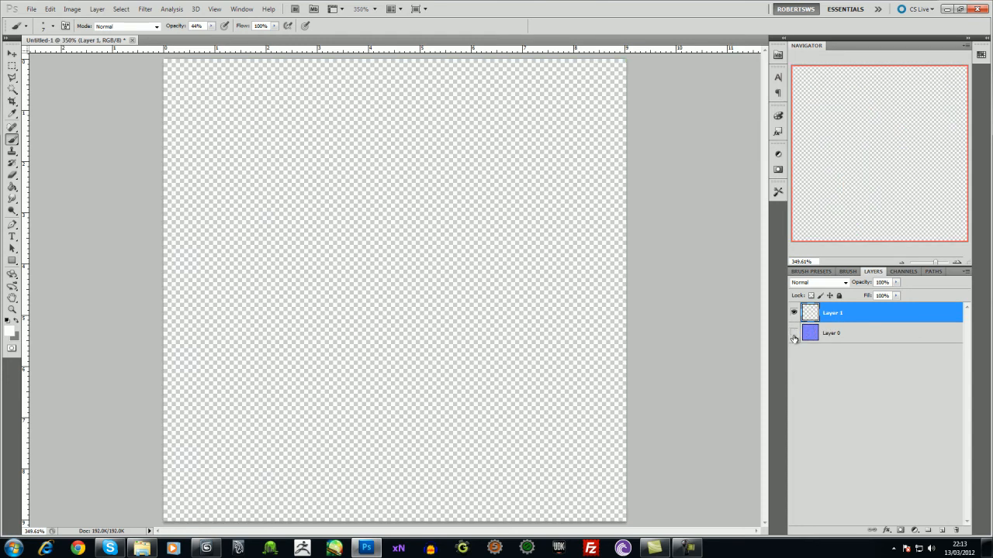
click(17, 320)
click(13, 187)
click(323, 250)
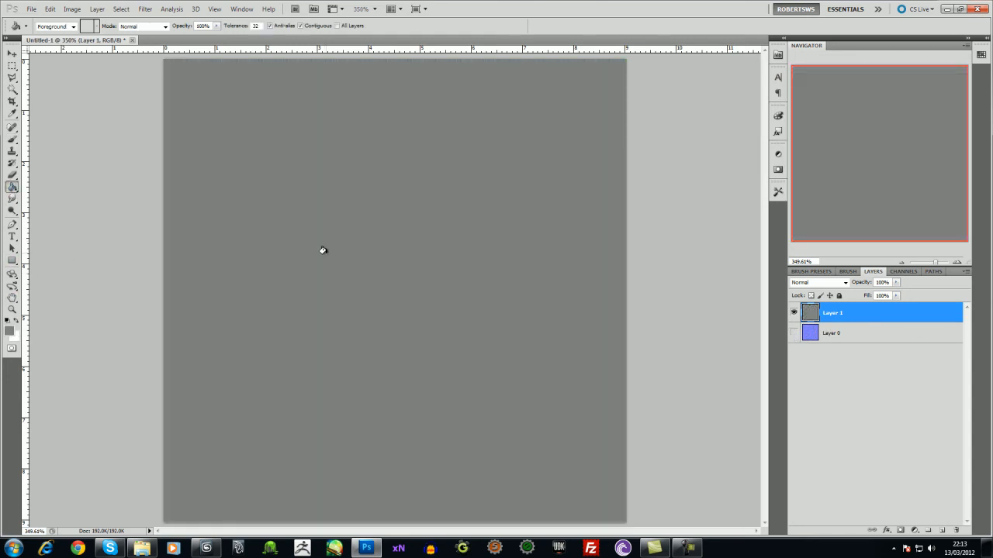
click(16, 320)
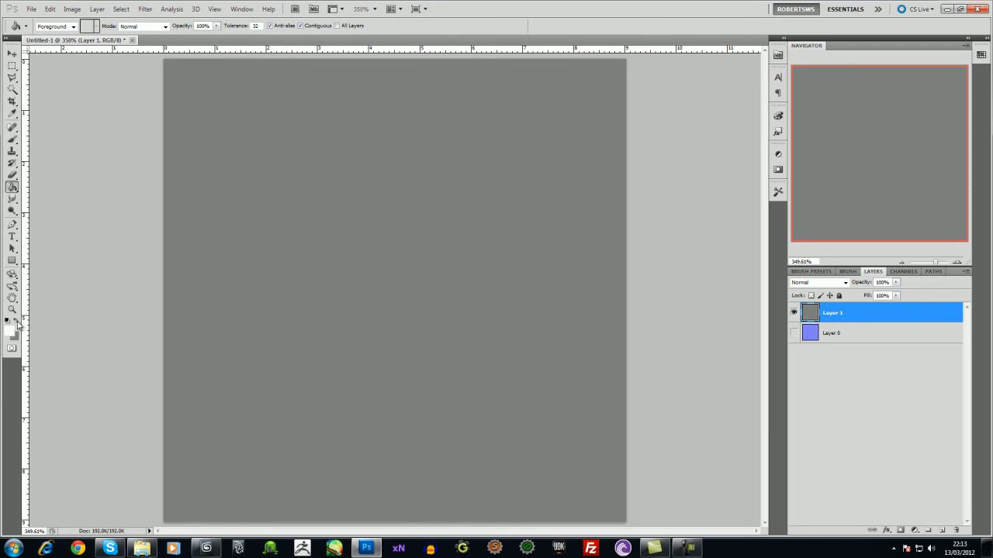
click(12, 138)
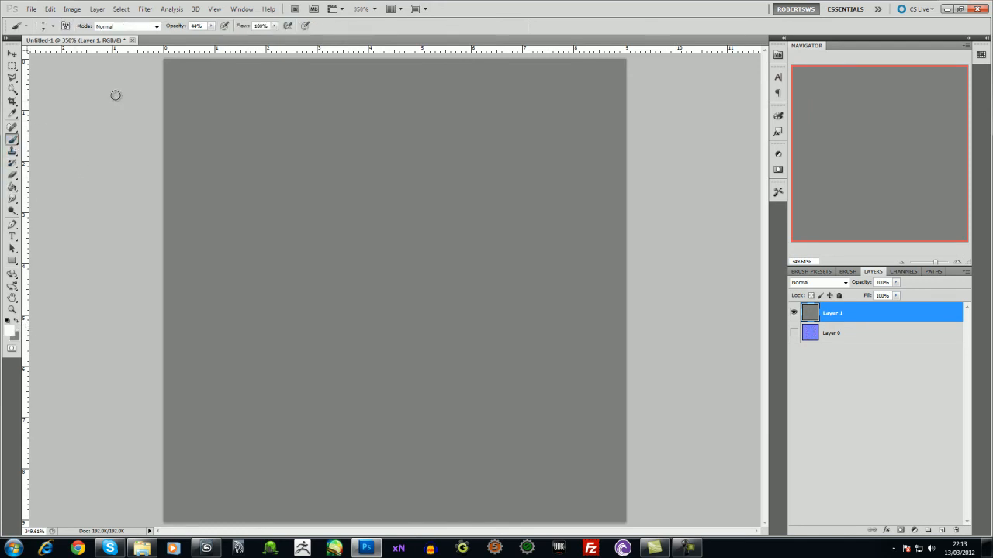
- Select a rectangular area in the upper part of the grey layer and open the Fill options, keeping Normal mode
click(12, 66)
drag(496, 262, 496, 265)
right_click(406, 265)
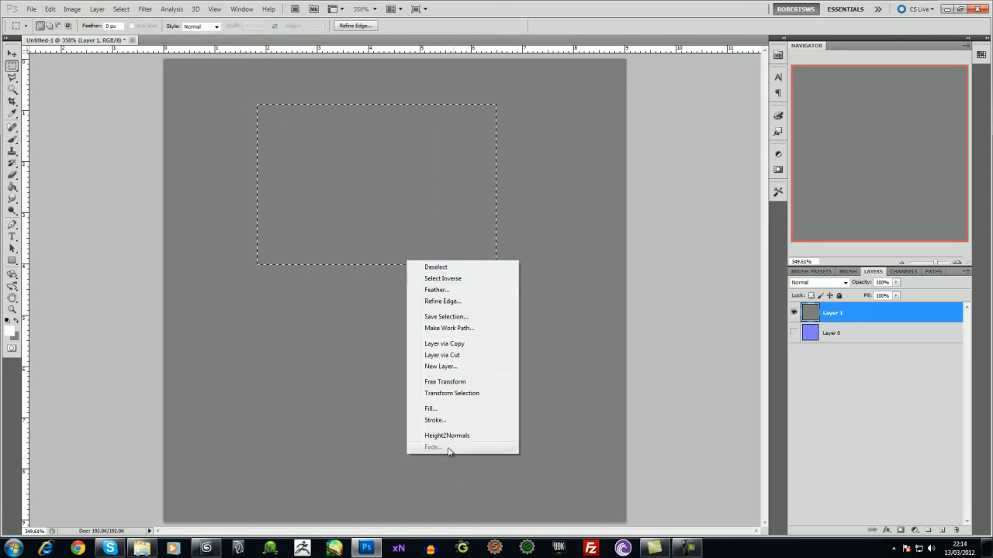
click(432, 409)
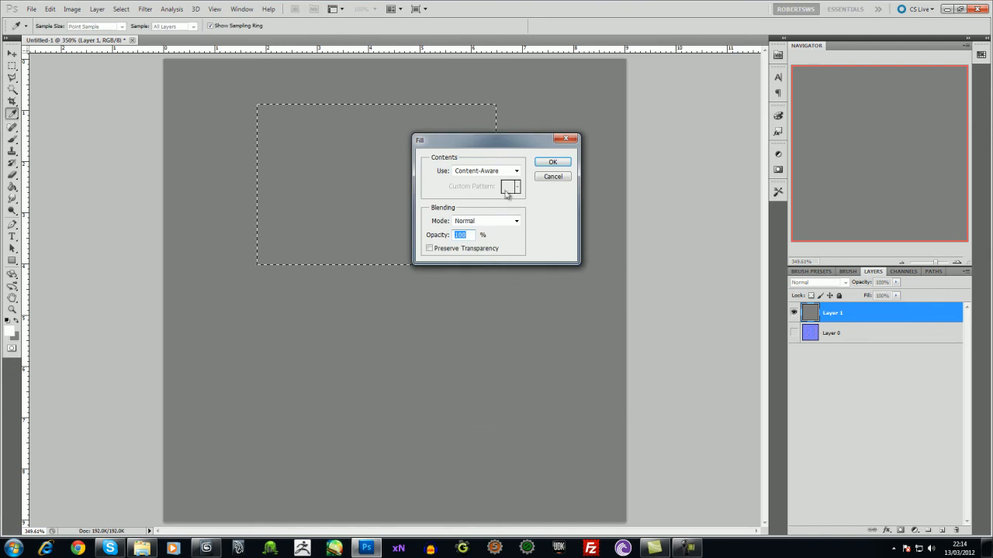
click(516, 221)
click(513, 226)
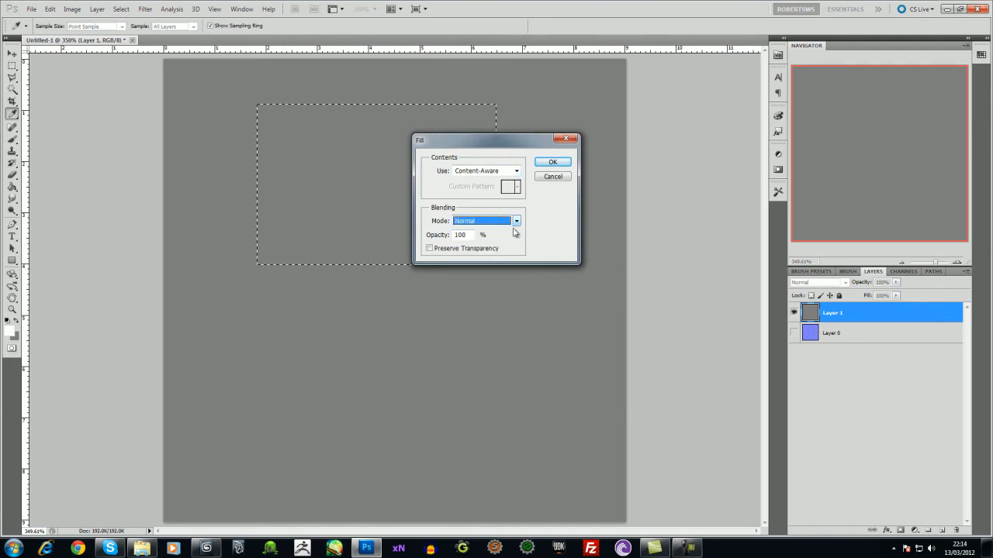
key(Tab)
- Try filling the rectangular selection with the black-and-white football pattern at 100% opacity, and undo the fill
click(516, 171)
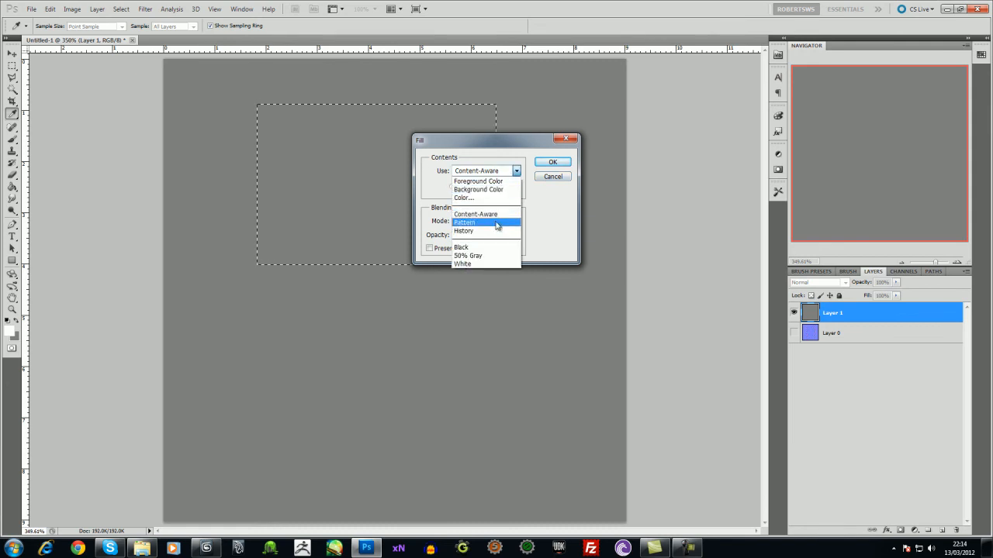
click(488, 222)
click(517, 187)
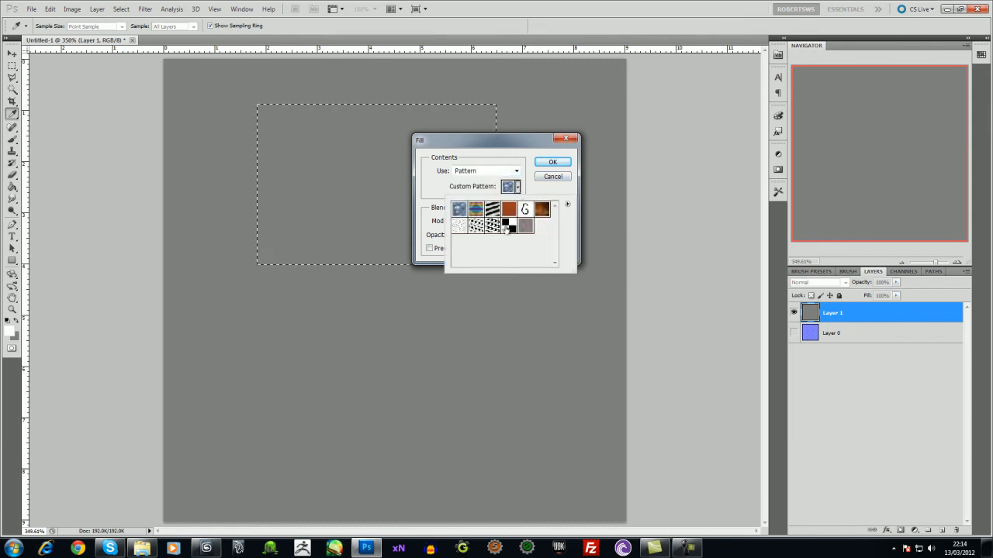
click(509, 225)
click(553, 161)
key(m)
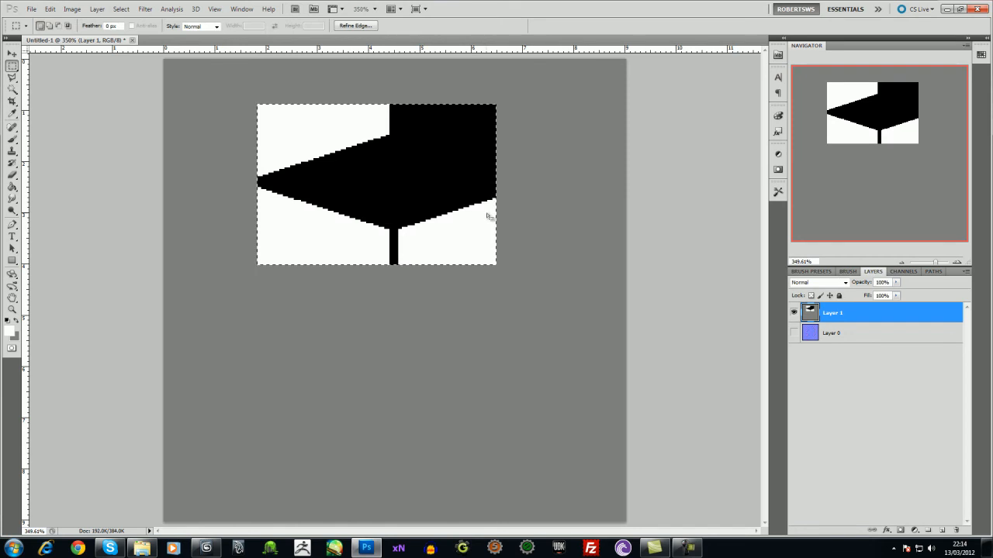
key(ctrl+z)
- Try the Fill command with Pattern contents again on the rectangular selection, and clear the selection
right_click(418, 205)
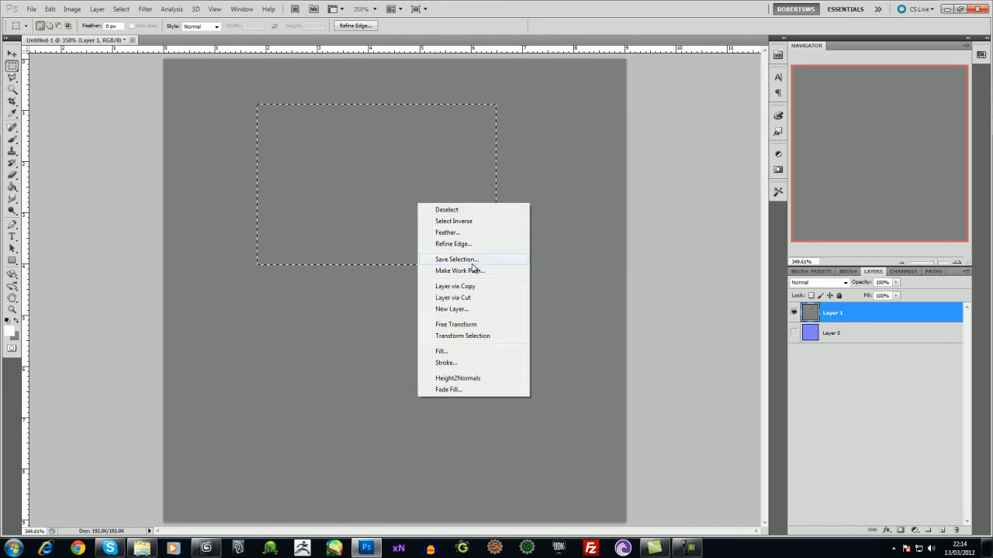
click(480, 350)
click(515, 170)
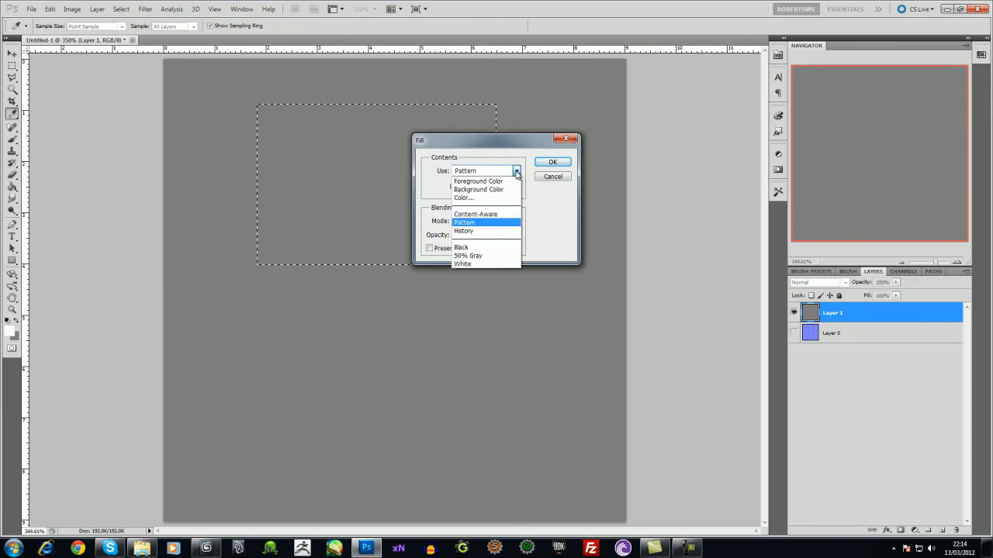
click(515, 173)
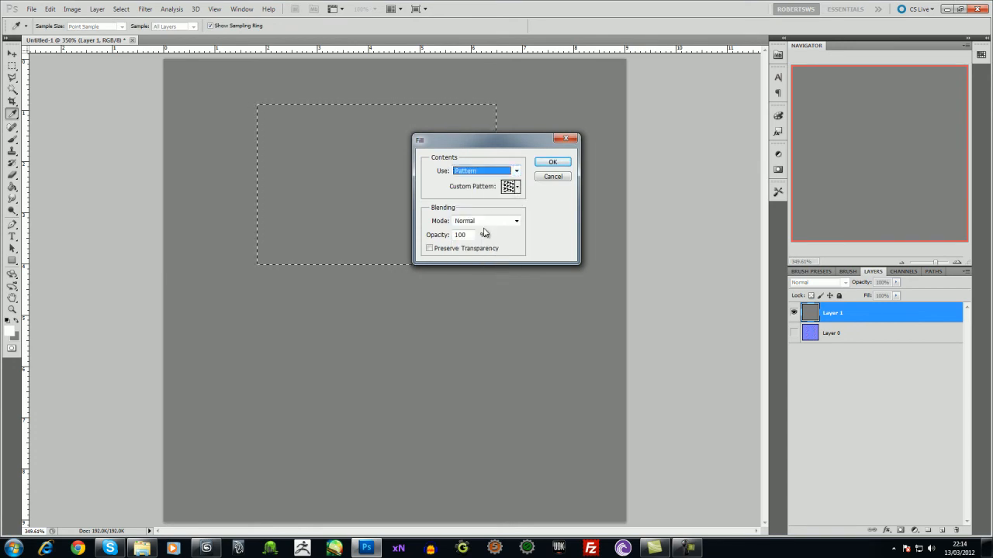
click(553, 163)
click(463, 350)
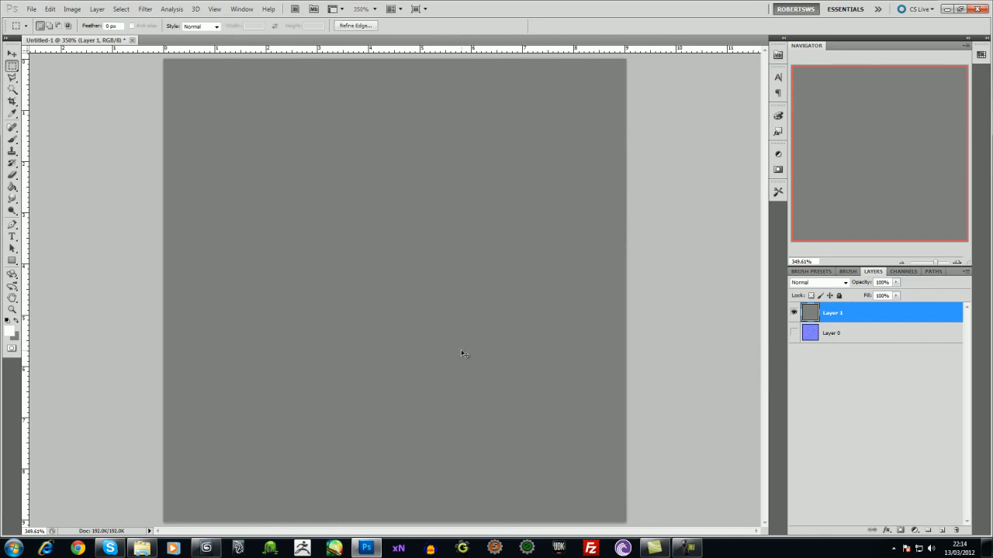
- Add a pattern fill layer using the black-and-white football pattern at a scale of 5%
click(916, 532)
click(911, 346)
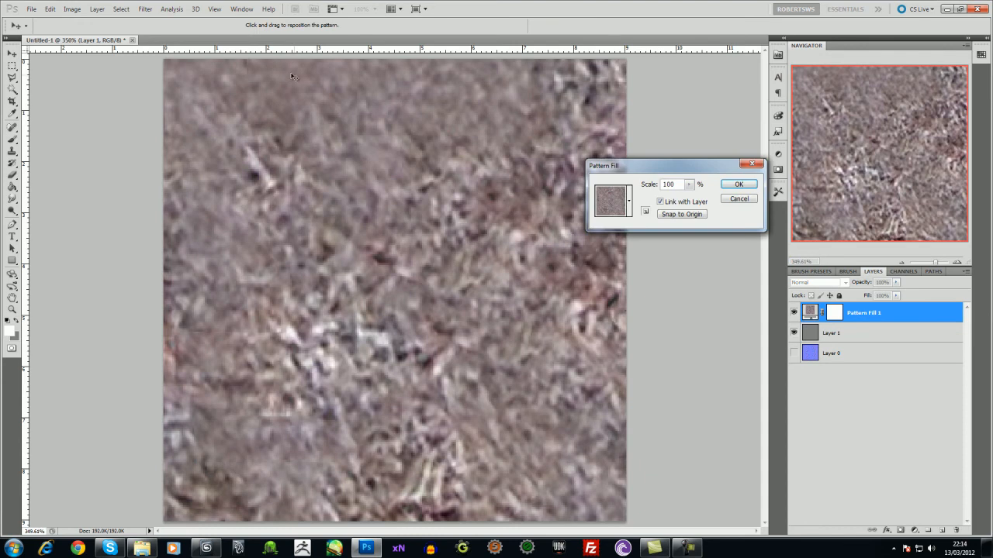
click(629, 201)
click(595, 248)
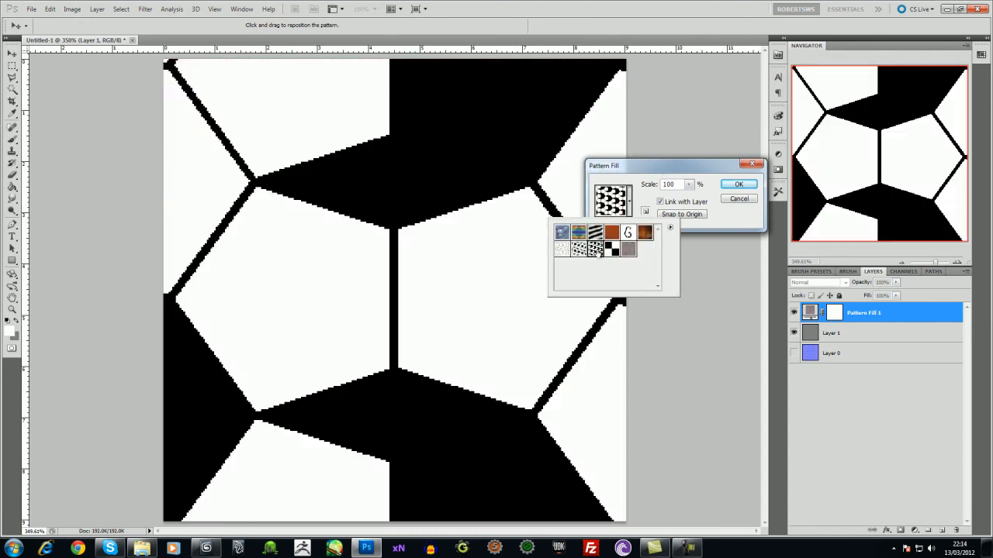
click(688, 184)
mouse_move(690, 197)
mouse_down()
mouse_move(708, 204)
mouse_move(689, 202)
mouse_up()
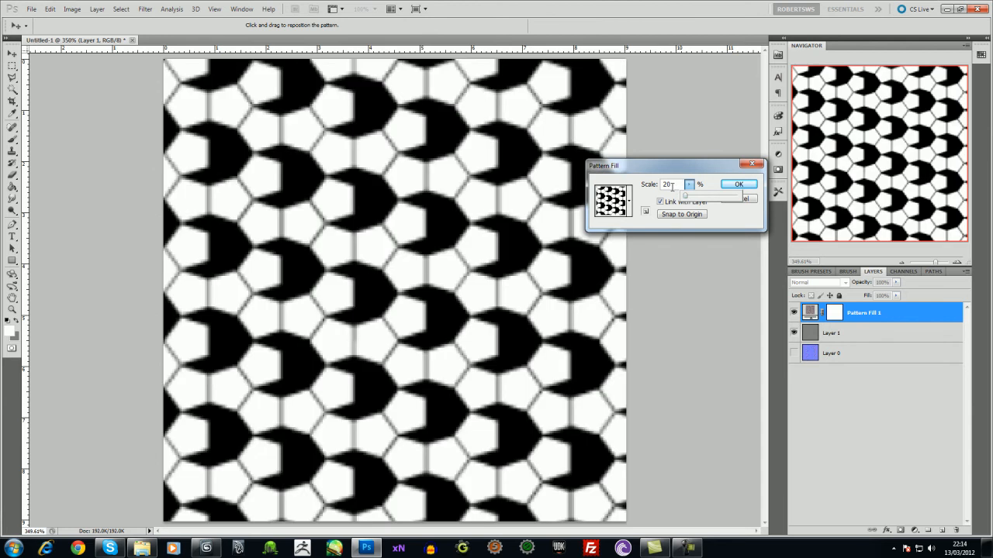
click(672, 187)
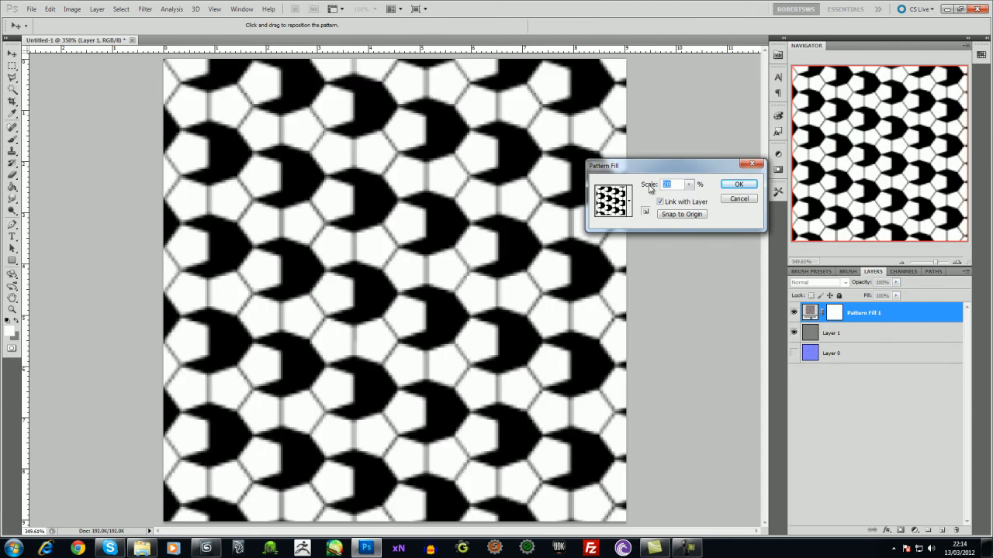
text(5)
click(740, 189)
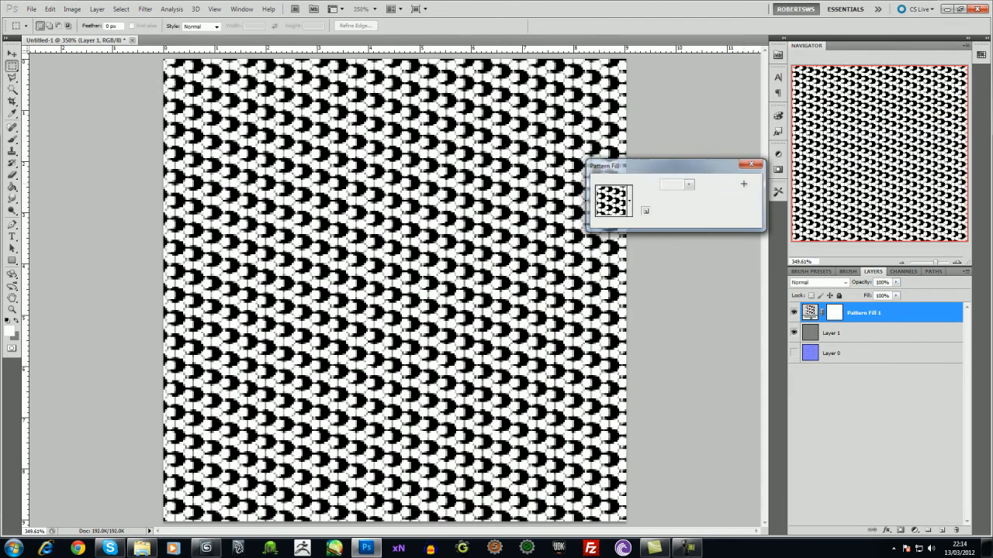
- Set the pattern fill layer's blend mode to Multiply and its opacity to 36%
click(841, 282)
click(820, 322)
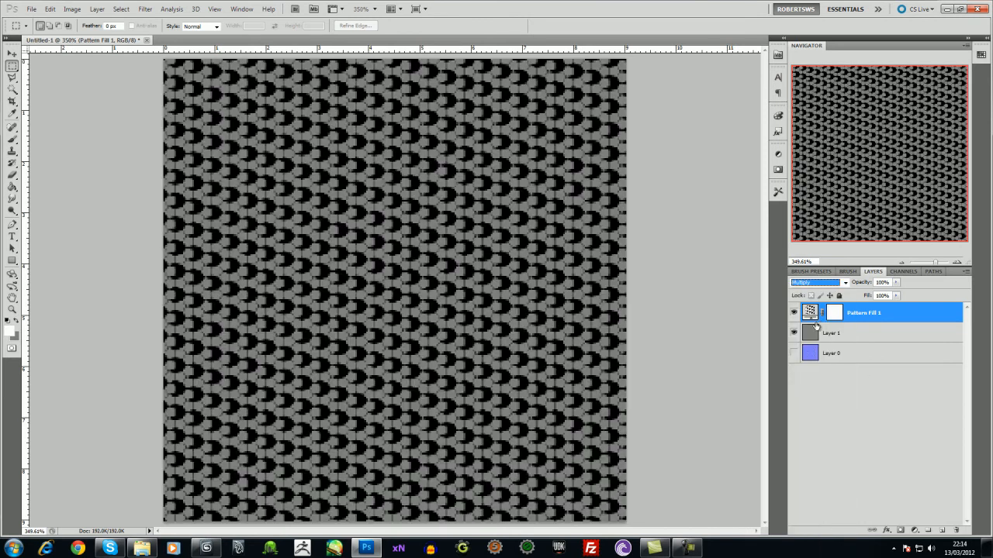
click(895, 282)
drag(896, 295, 865, 297)
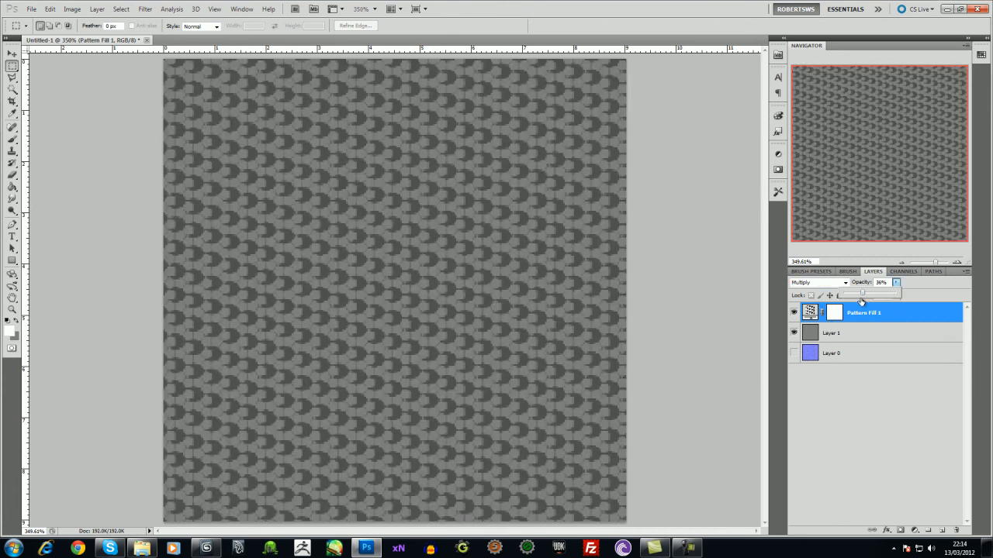
- Try merging the pattern fill layer down into the grey layer, and undo the merge
right_click(853, 317)
click(890, 295)
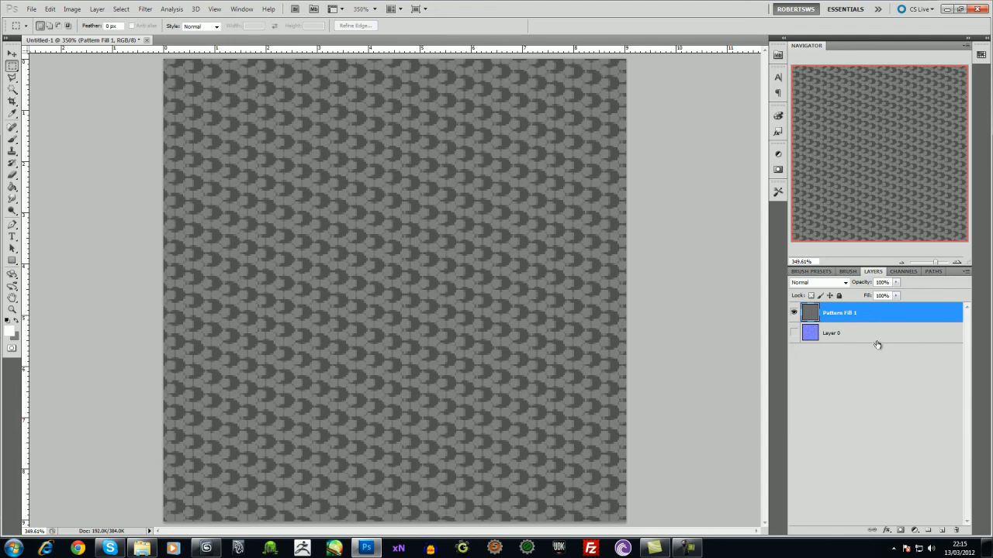
key(ctrl+z)
- Activate the pattern fill's layer mask and select everything outside a rectangle drawn around the middle of the canvas
click(835, 313)
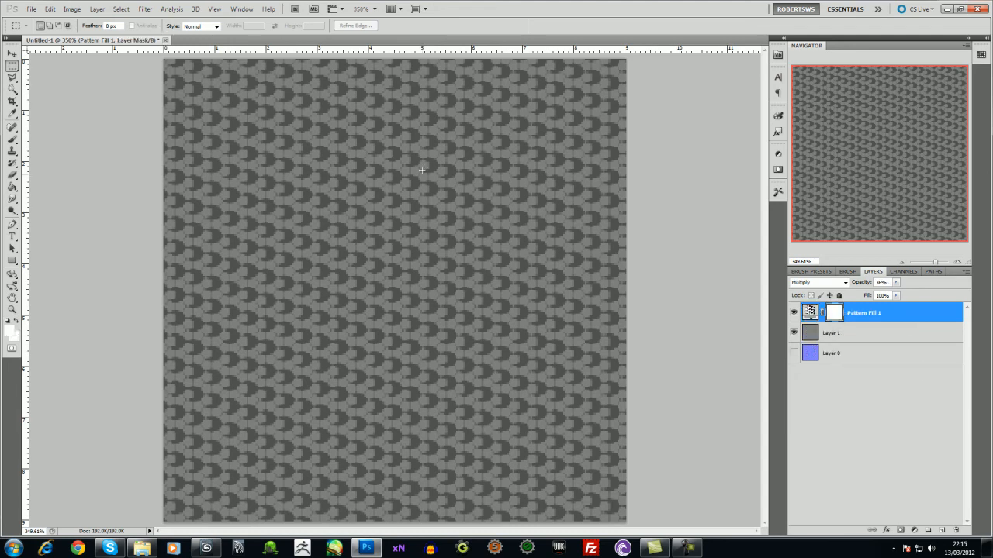
click(794, 333)
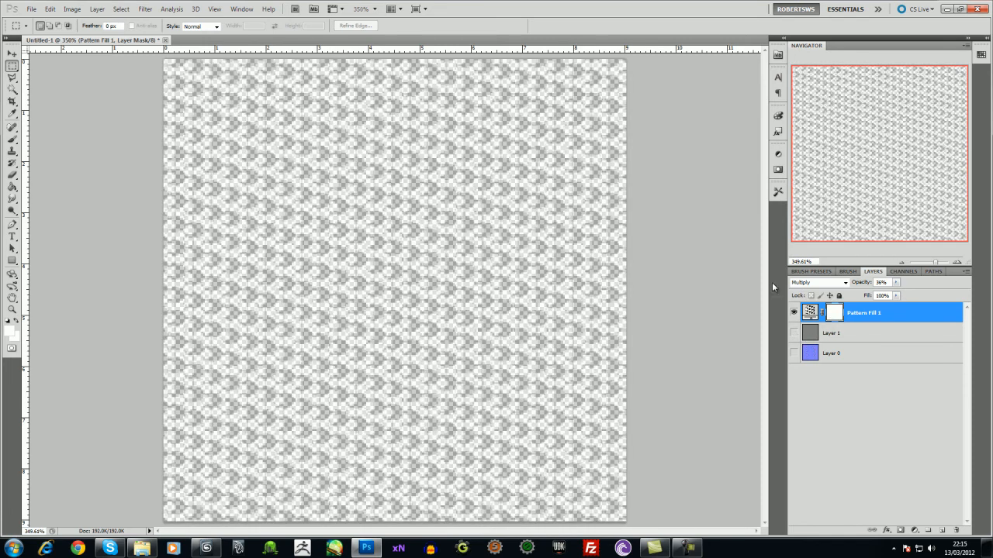
click(793, 333)
drag(516, 406, 527, 408)
key(ctrl+shift+i)
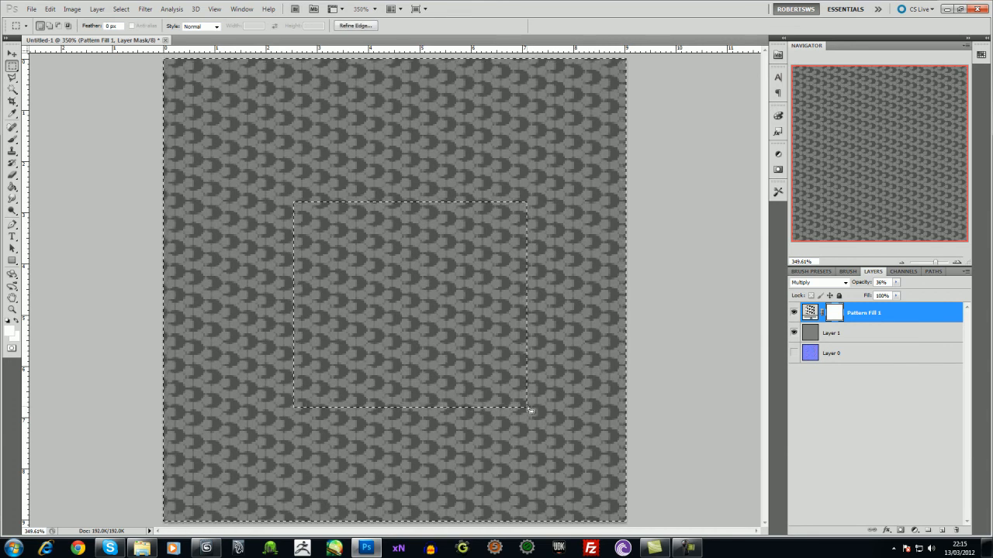
- Fill the selected outer area of the layer mask with black (000000) using the Paint Bucket, and deselect
click(11, 188)
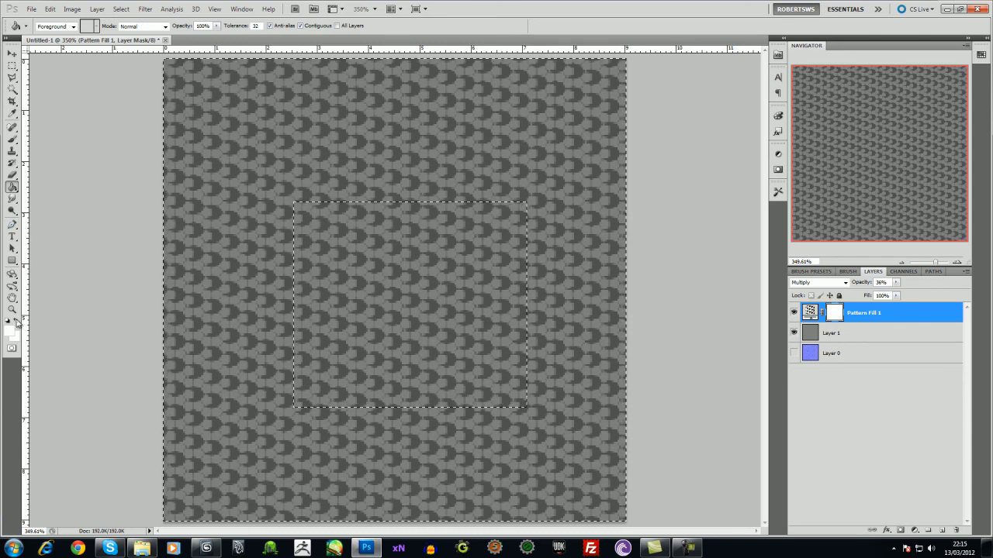
click(10, 332)
drag(400, 271, 353, 299)
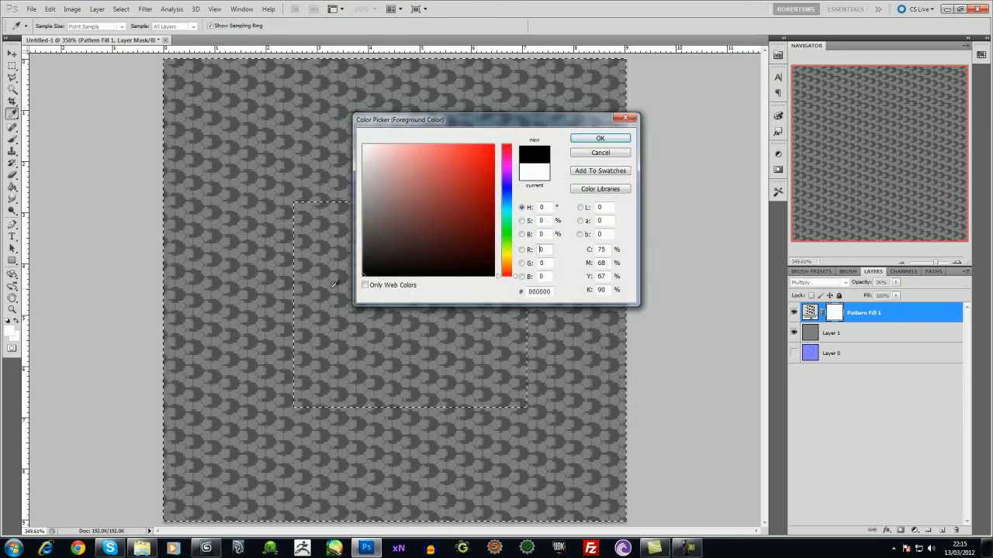
click(600, 139)
click(525, 127)
key(ctrl+d)
click(12, 54)
drag(420, 305, 432, 321)
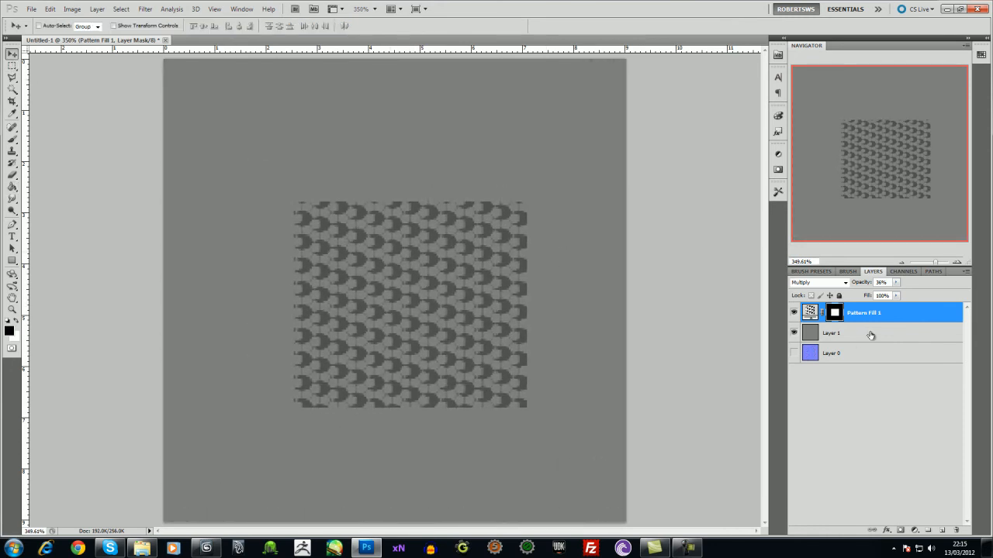
- Raise the pattern fill layer's opacity to 100% and merge it with the grey Layer 1
click(810, 311)
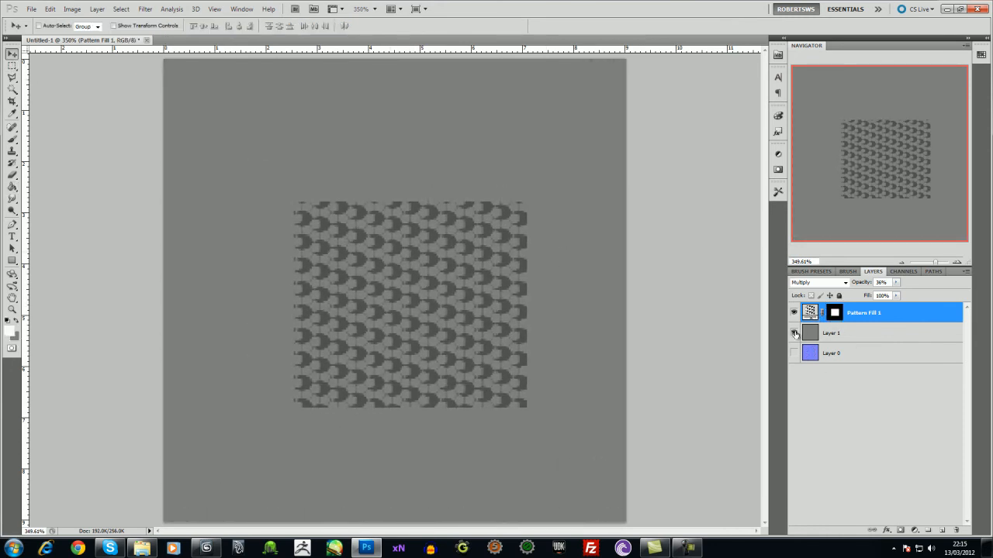
click(896, 283)
drag(898, 295, 934, 296)
click(831, 339)
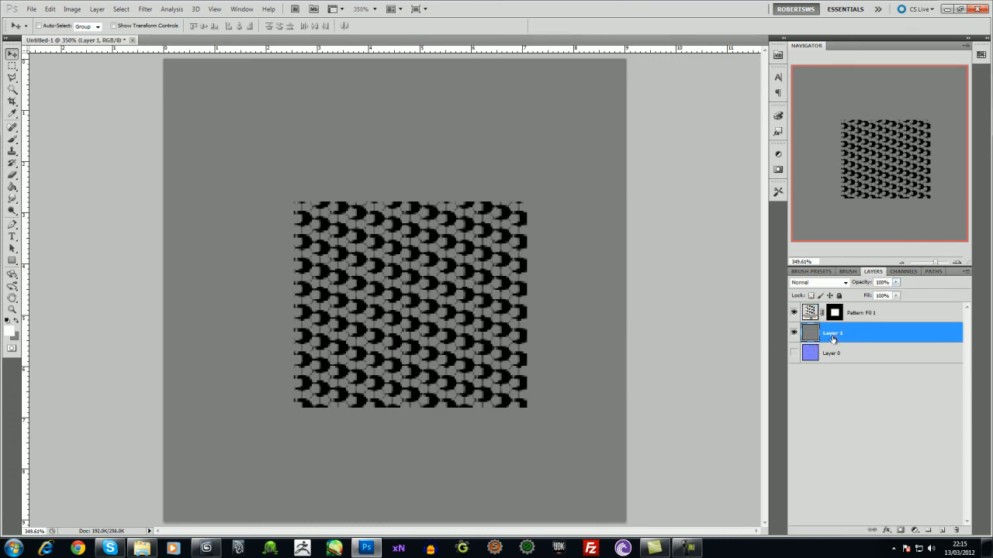
right_click(832, 341)
click(884, 317)
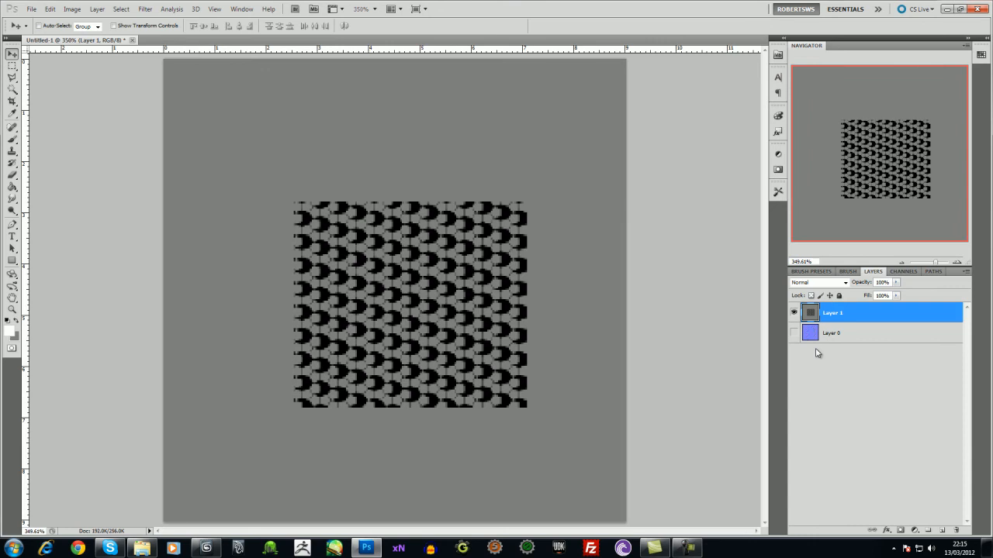
- View the Layer 0 normal map on its own, and return to showing only the merged pattern layer
click(793, 312)
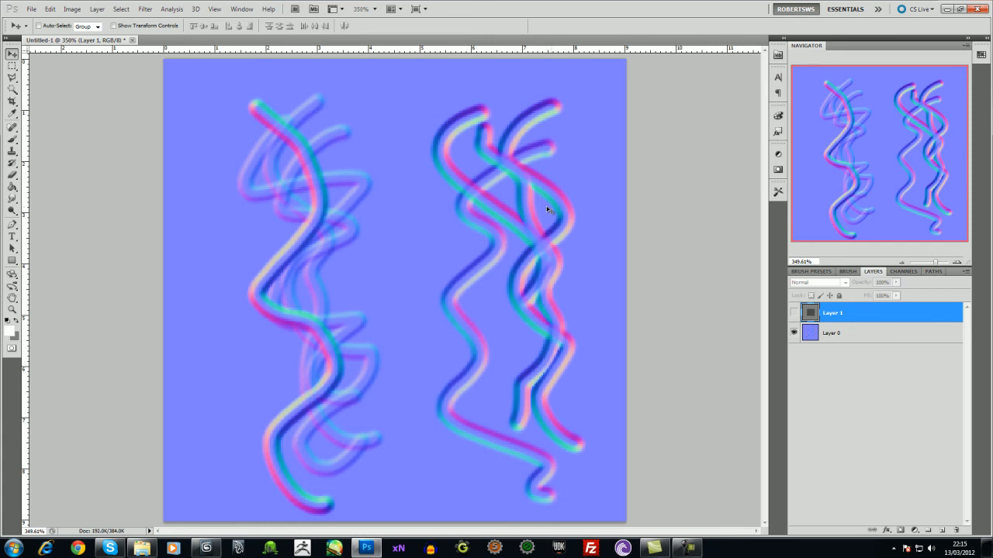
click(793, 313)
click(793, 333)
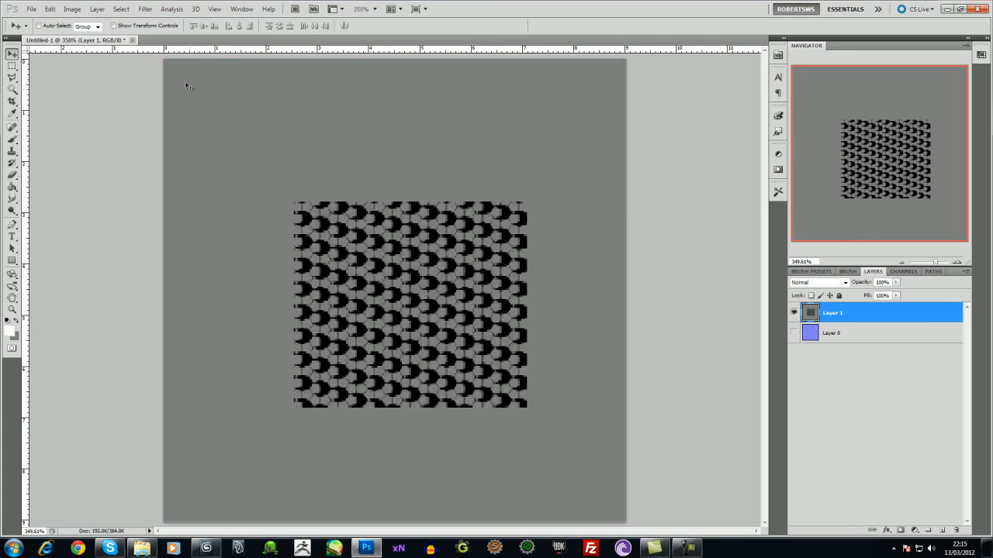
- Convert the grey pattern layer into a normal map with xNormal's Height2Normals filter, keeping its current options
click(145, 8)
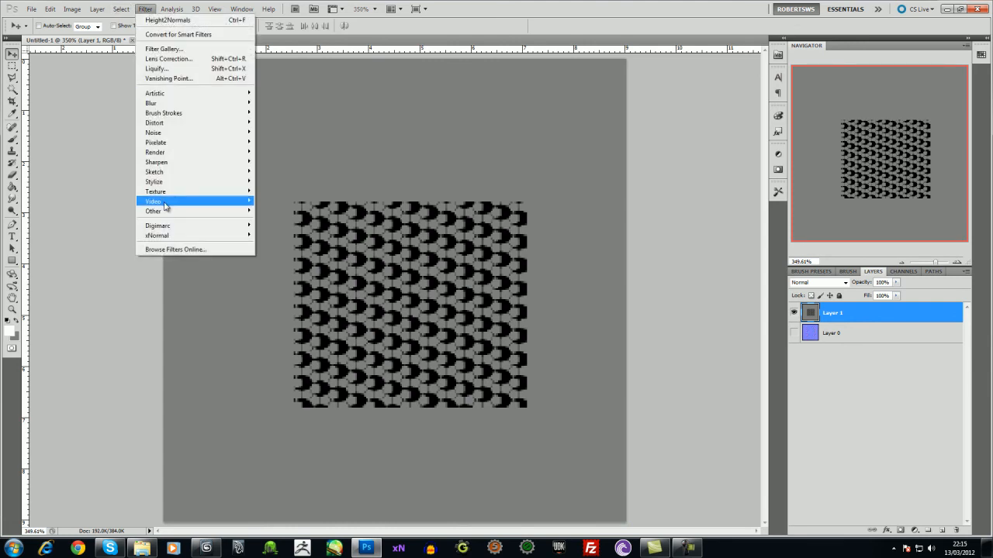
mouse_move(174, 238)
click(314, 248)
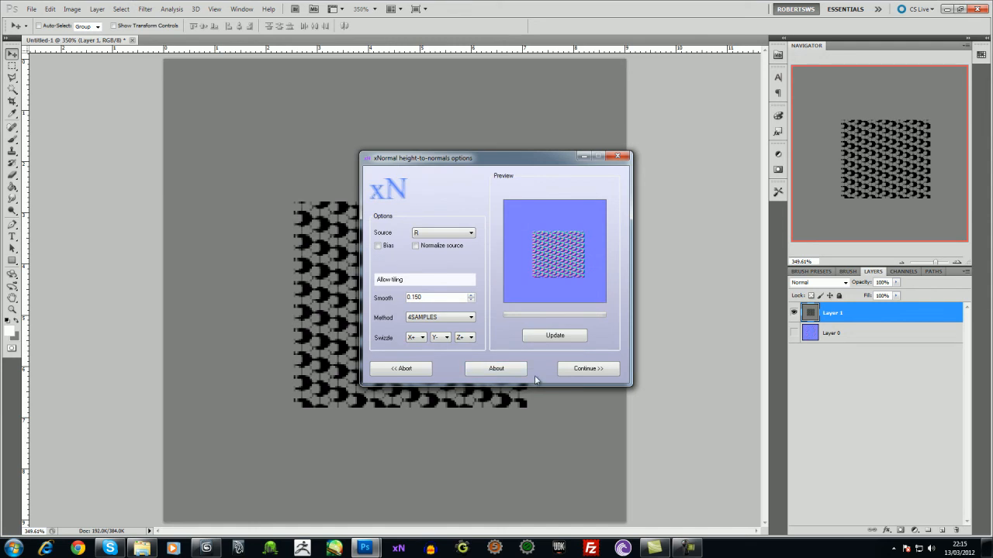
click(592, 372)
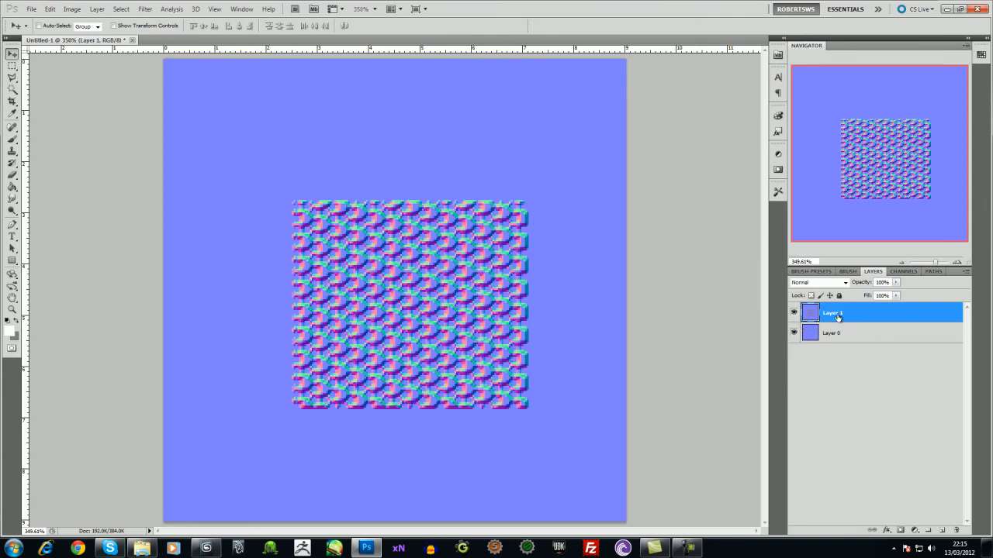
- Set Layer 1's blend mode to Overlay and compare the canvas with the layer hidden and shown
click(842, 283)
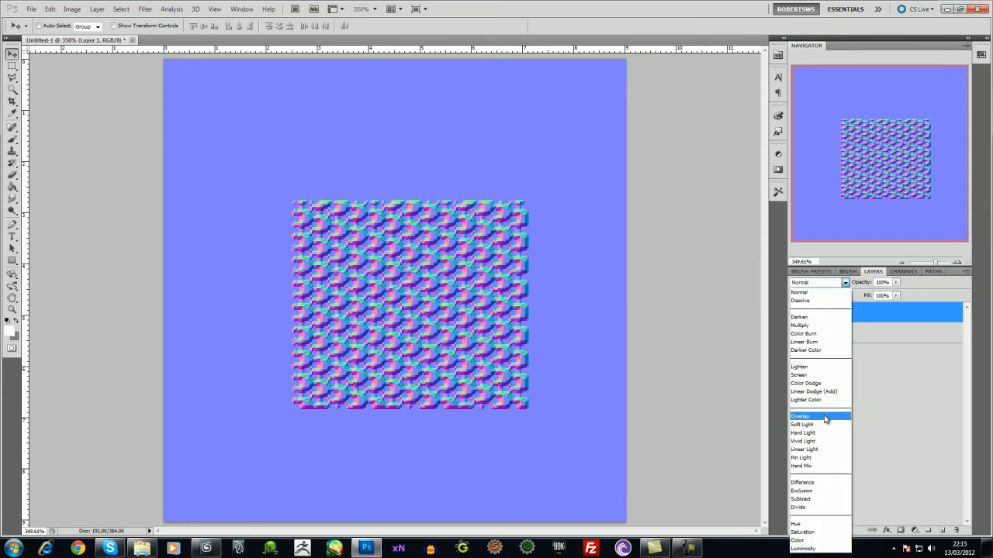
click(825, 419)
click(793, 313)
click(794, 312)
click(793, 313)
click(793, 313)
click(793, 313)
click(793, 312)
click(793, 313)
click(793, 313)
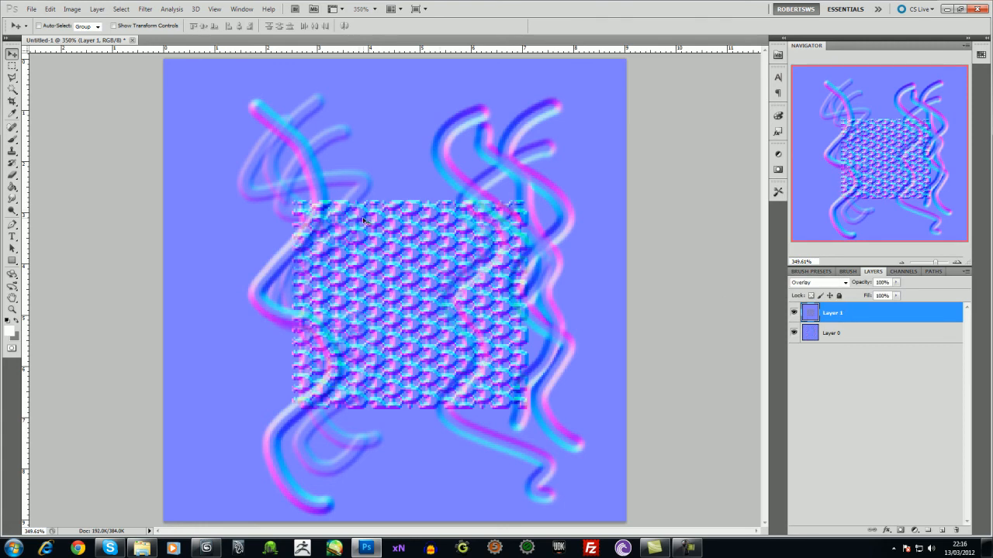
- Apply Levels to Layer 1, limiting the Blue channel's maximum output level to 127
click(75, 9)
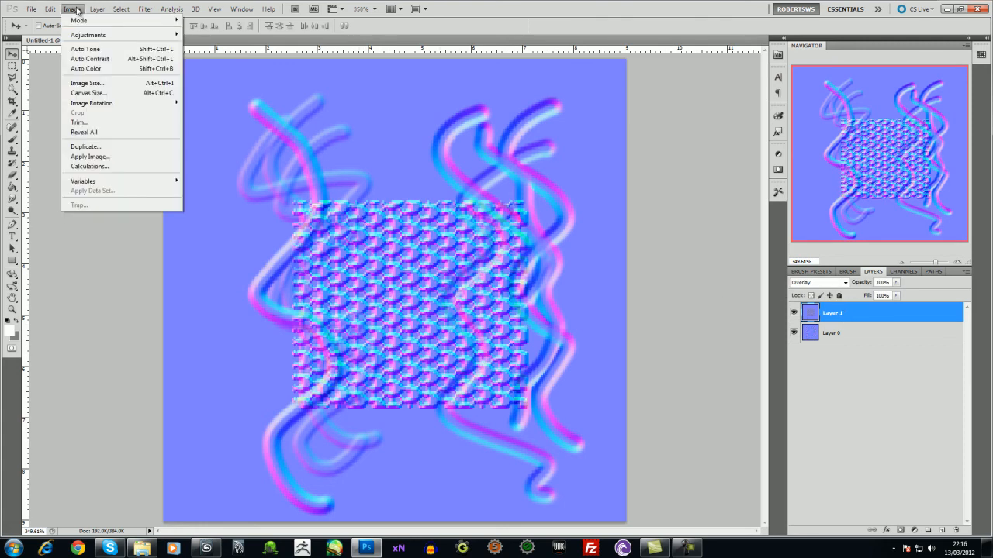
mouse_move(88, 35)
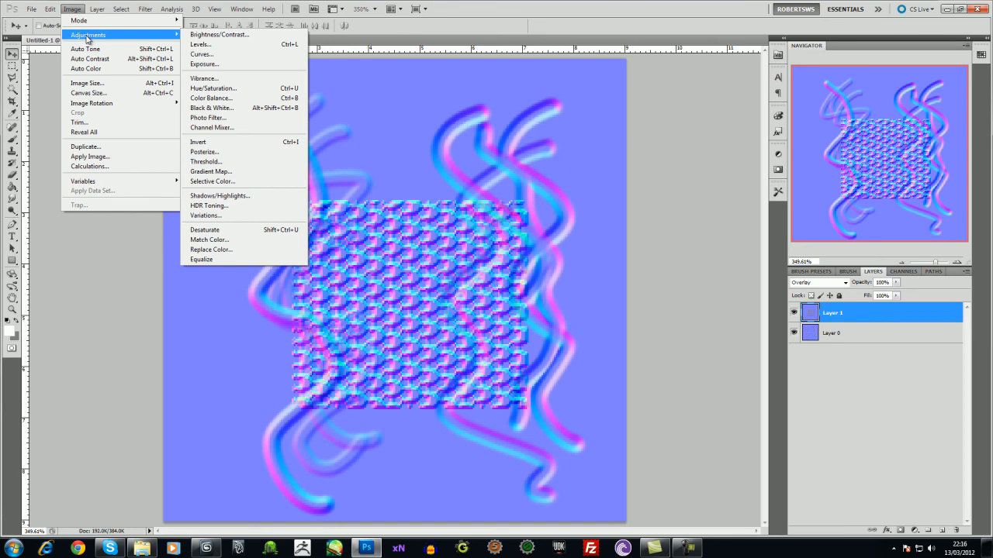
click(225, 45)
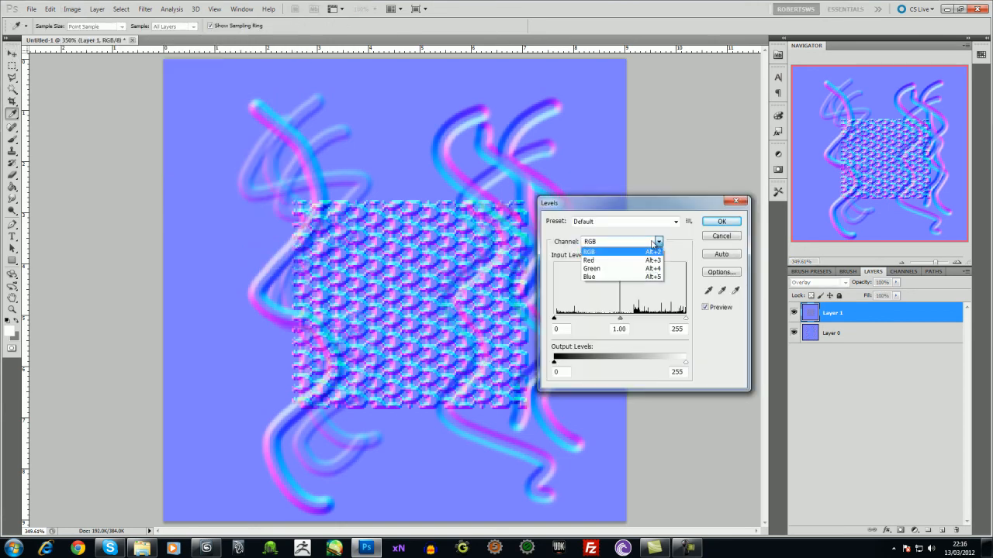
click(630, 278)
double_click(678, 372)
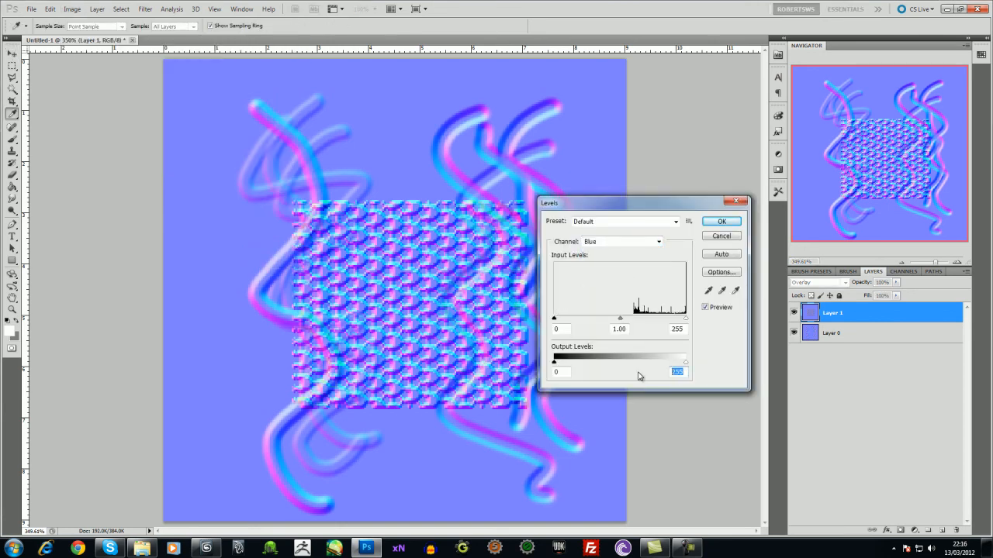
text(127)
click(720, 222)
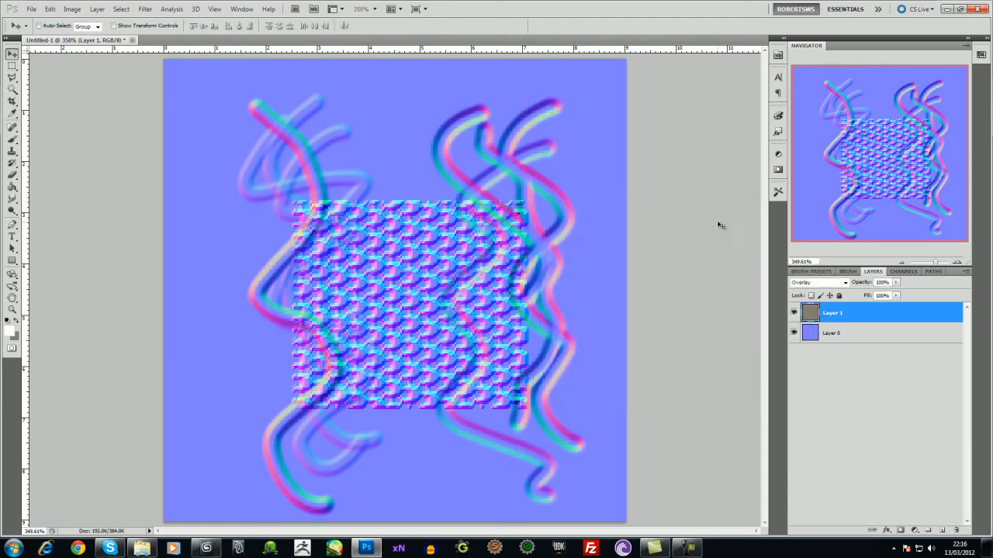
- View Layer 1 on its own, then compare the Layer 0 normal map with and without the overlay
click(794, 334)
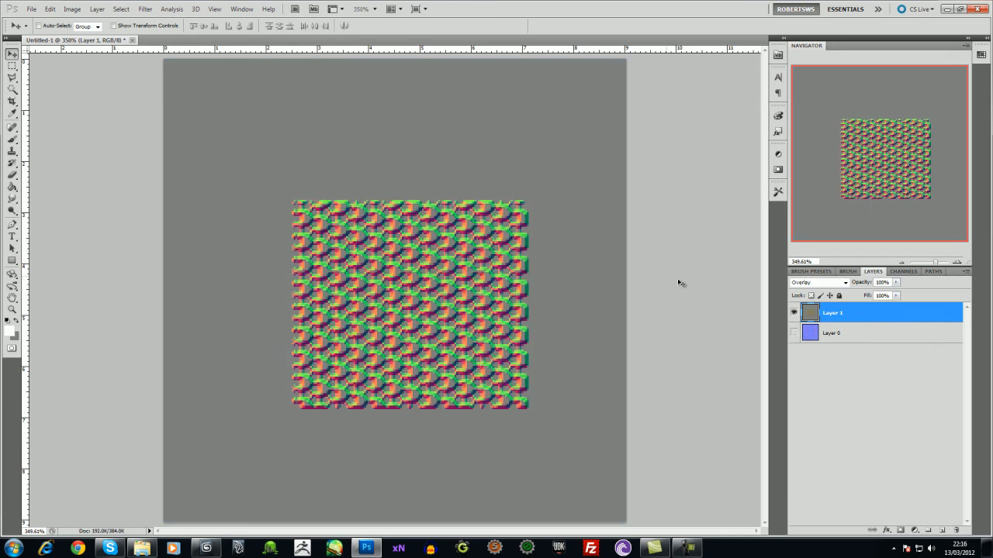
click(794, 334)
click(793, 313)
click(793, 313)
click(793, 313)
click(793, 313)
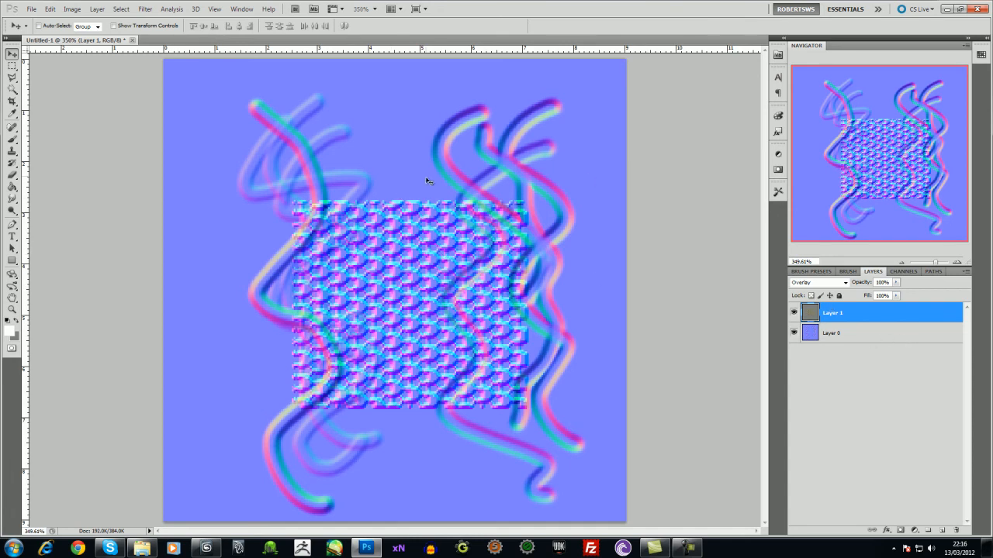
- Merge the visible layers and quit Photoshop without saving the document
right_click(832, 325)
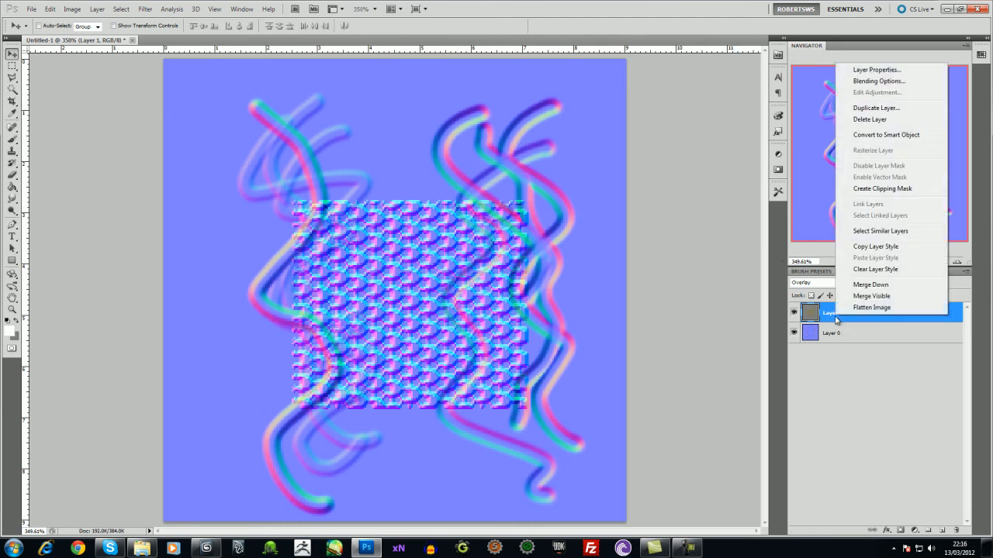
click(866, 298)
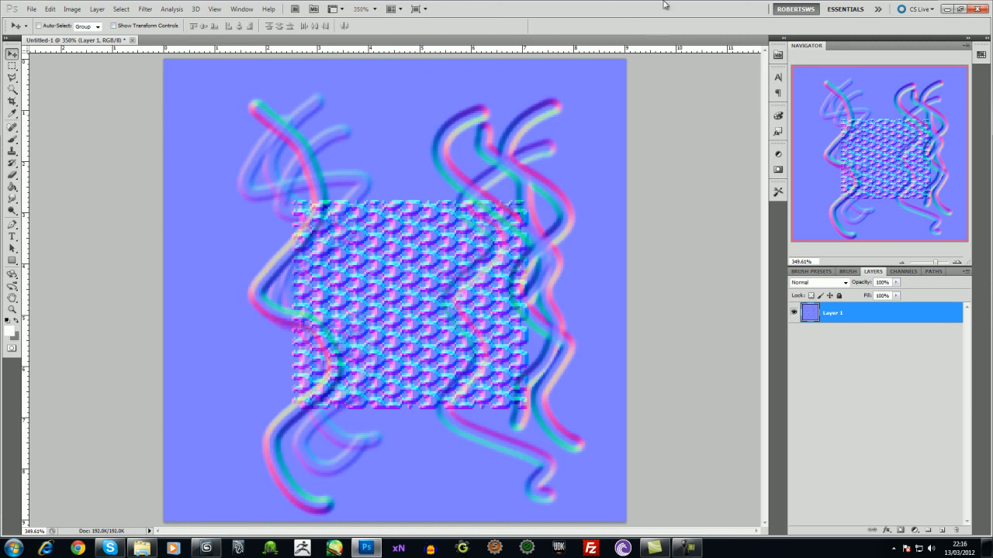
click(978, 9)
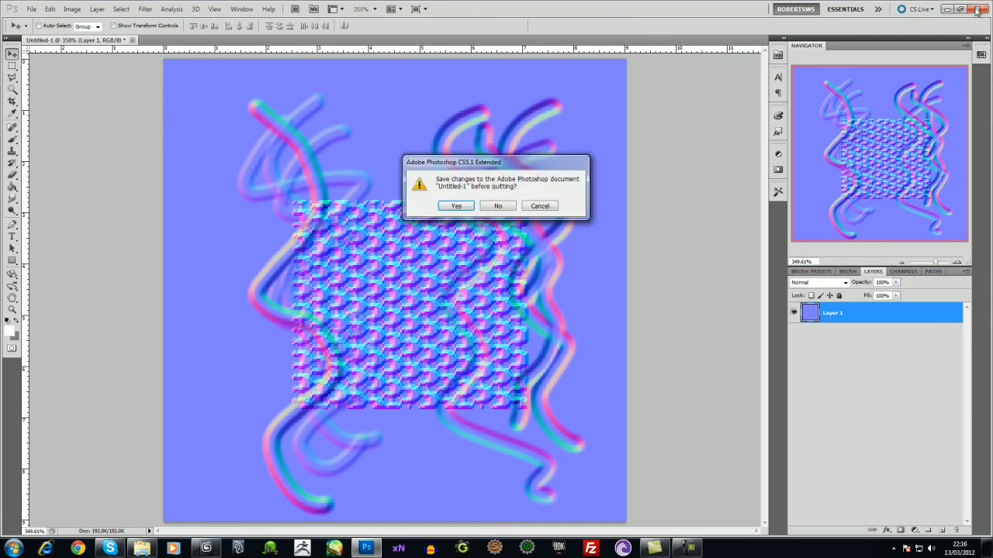
click(512, 210)
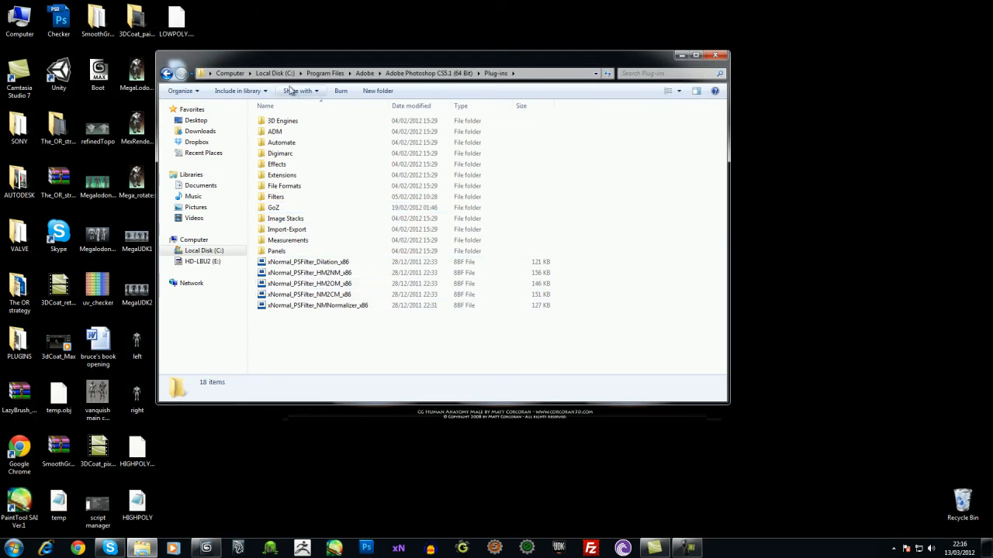
- Move the Plug-ins folder window aside, launch xNormal and review its low and high definition mesh entries
drag(348, 63, 555, 48)
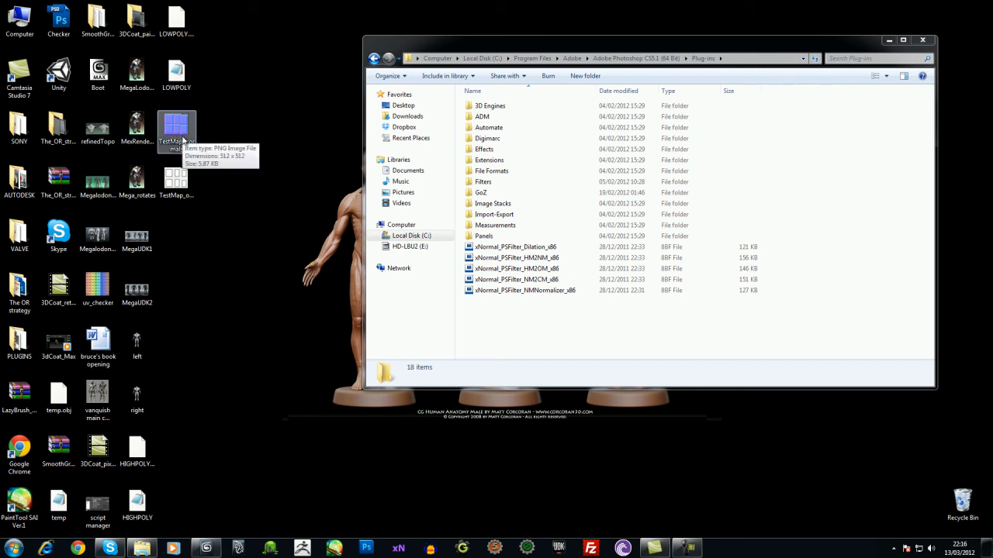
click(398, 548)
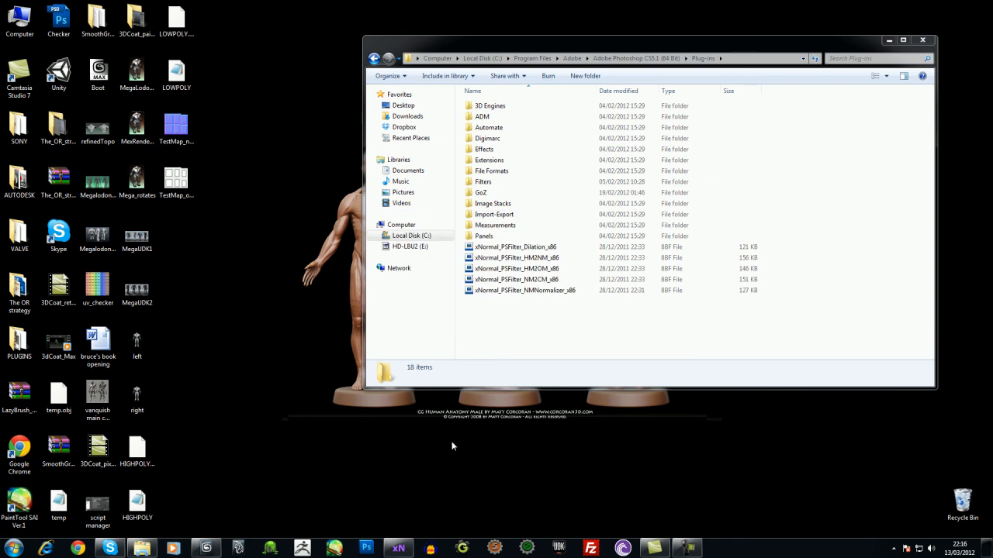
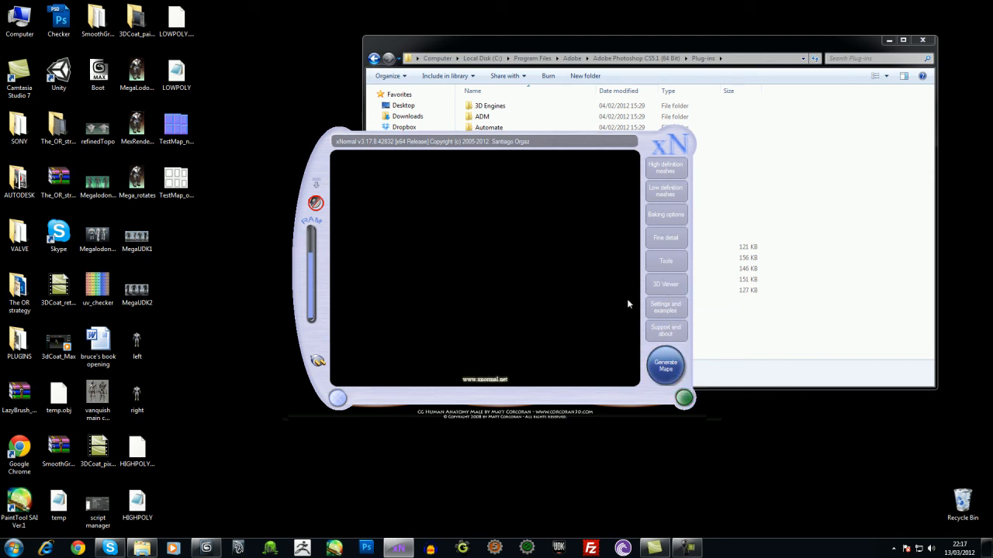
click(673, 198)
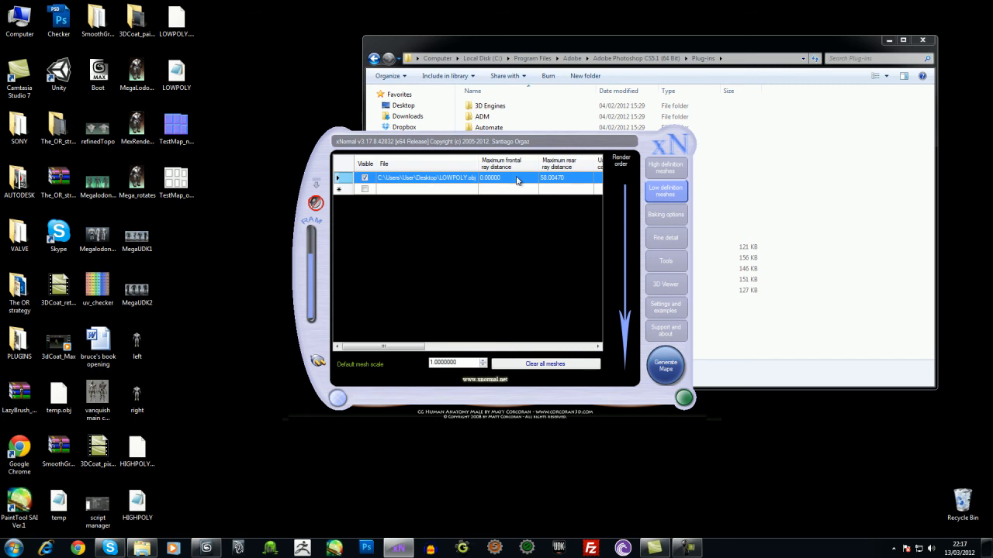
click(670, 172)
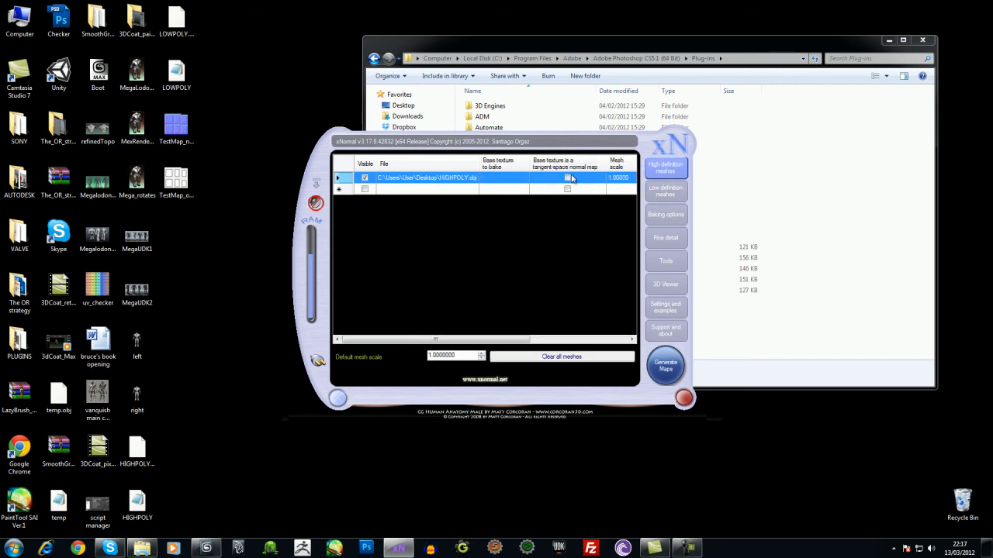
- Run the Ray distance calculator on LOWPOLY.obj, copy its results and close the calculator
click(664, 260)
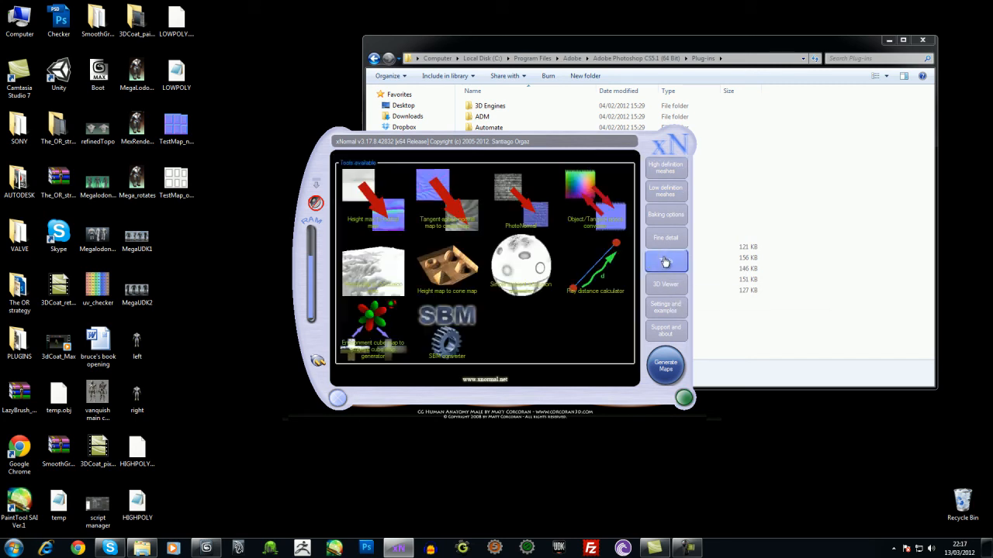
click(604, 276)
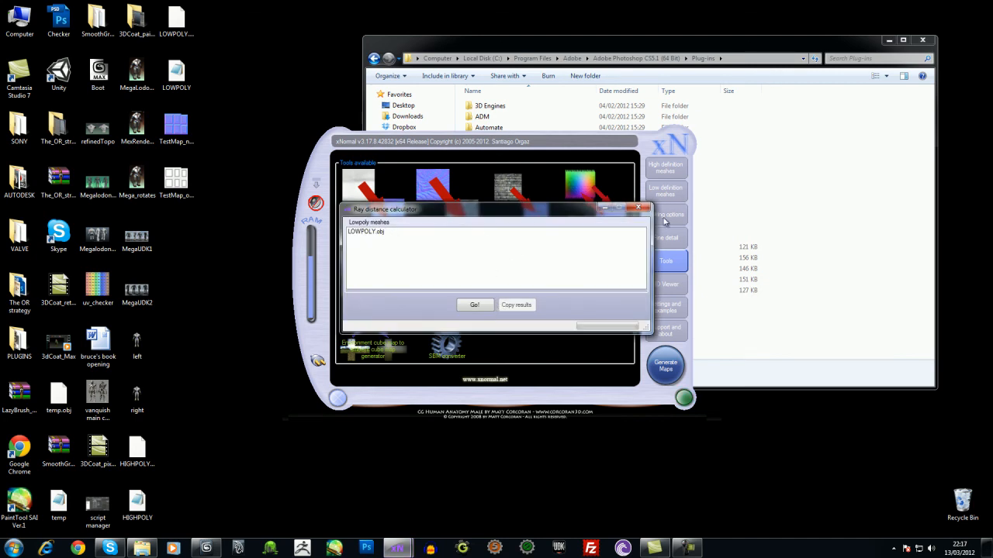
click(475, 305)
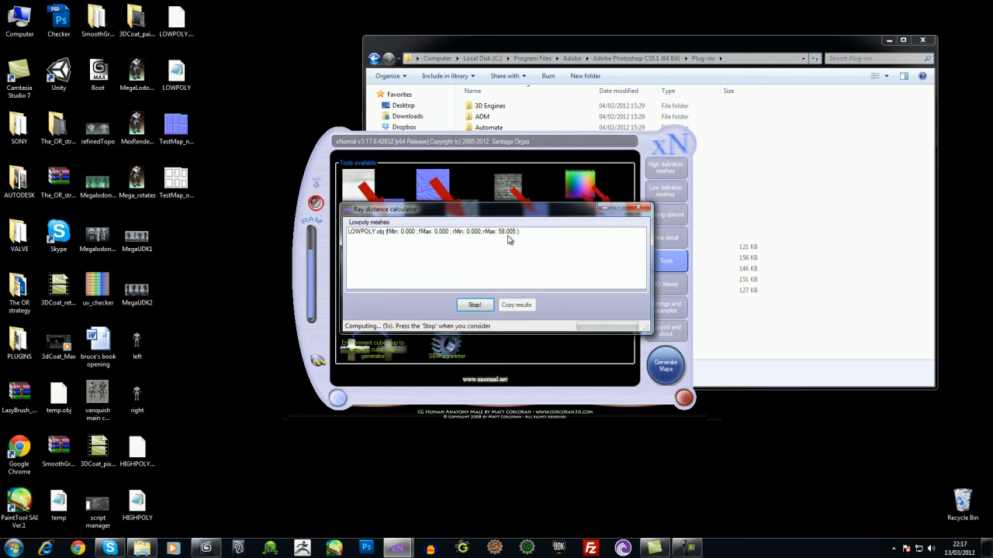
click(475, 307)
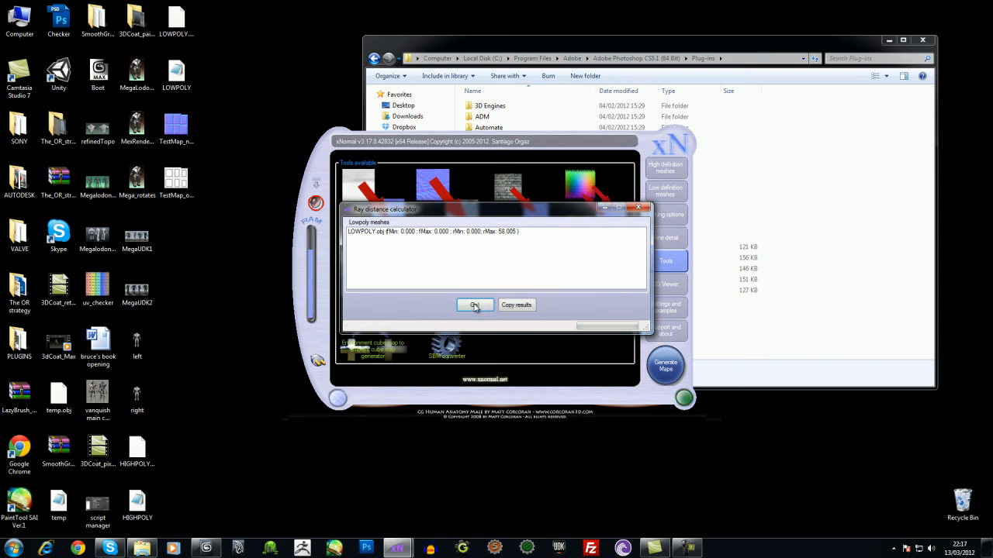
click(517, 306)
click(510, 308)
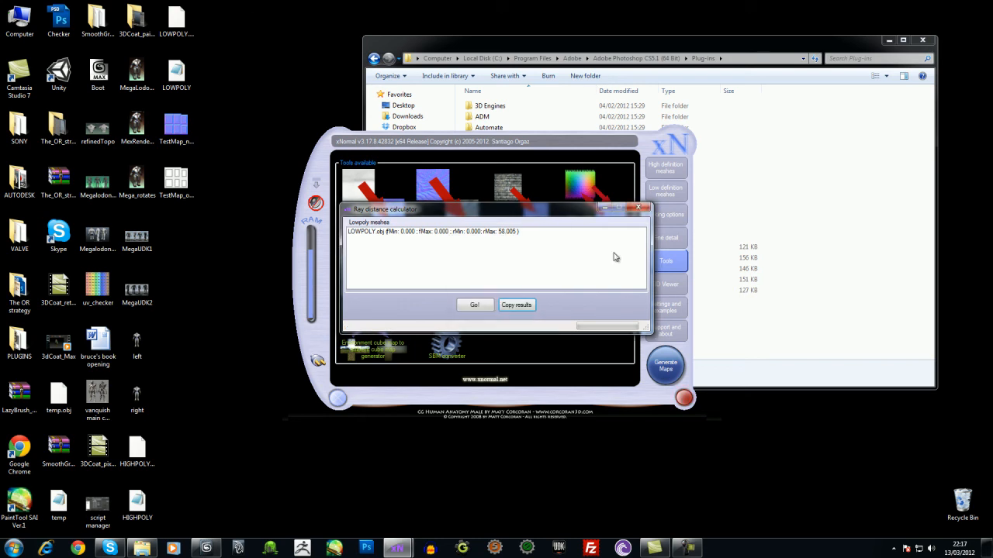
click(638, 208)
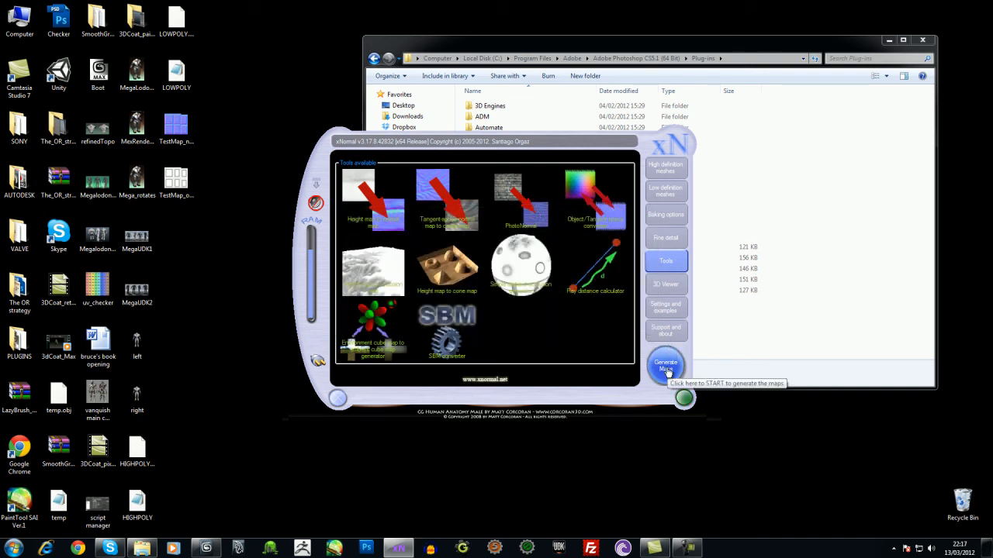
- Choose only the Convexity map for rendering in the baking options, and generate the map
click(673, 222)
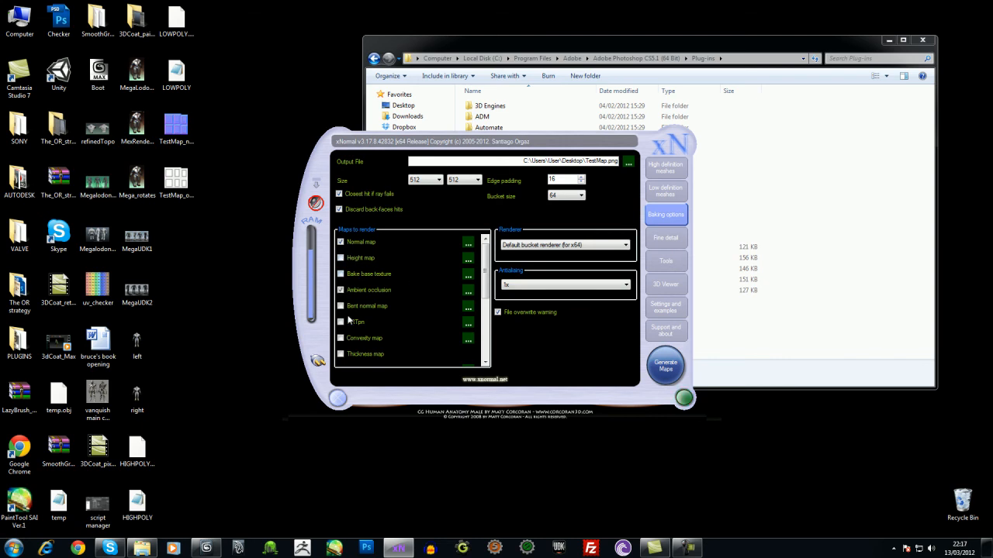
scroll(361, 306, down, 3)
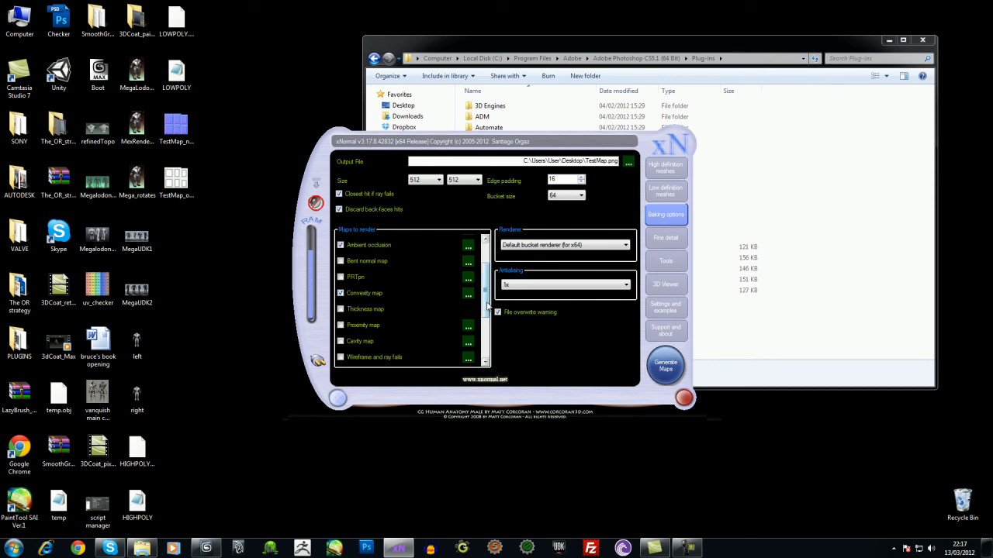
scroll(486, 305, up, 3)
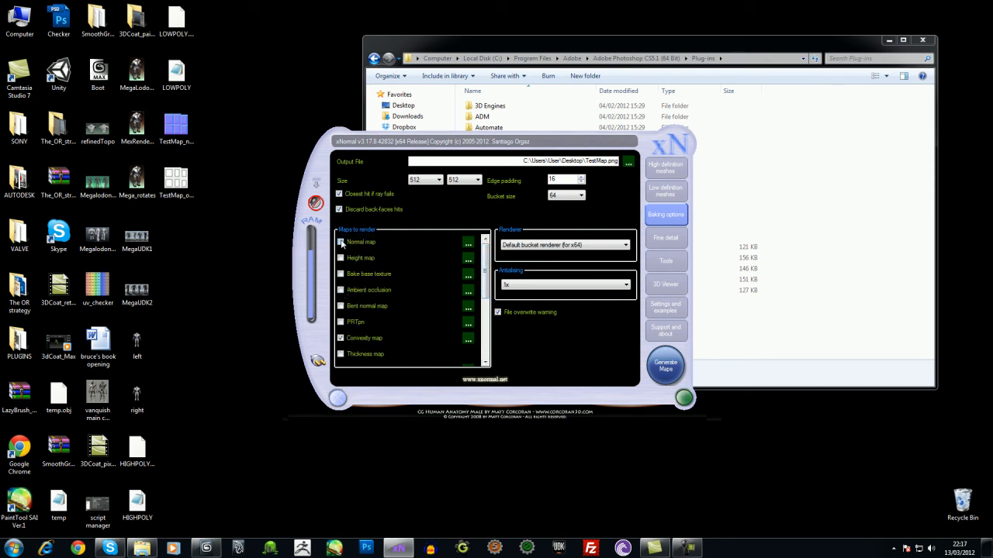
scroll(484, 294, down, 3)
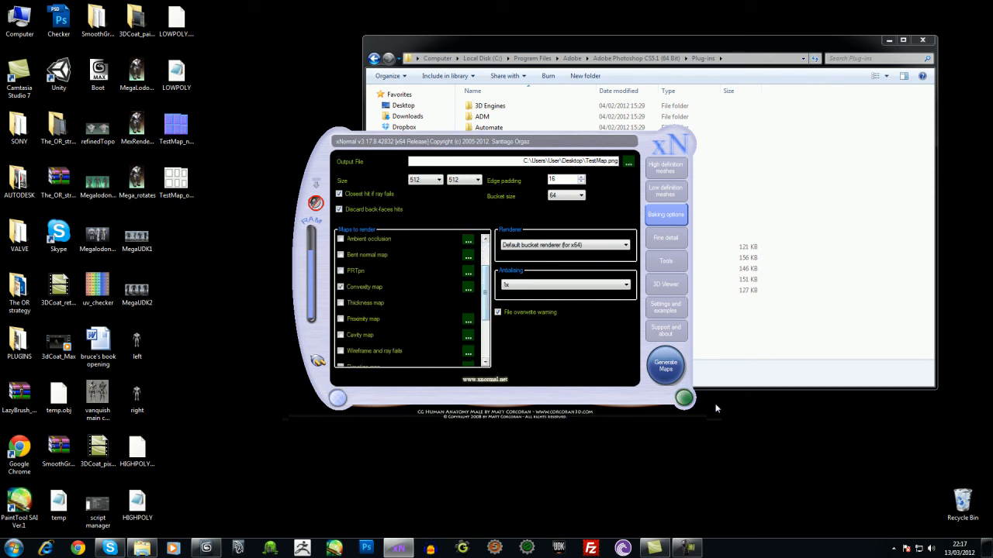
click(667, 368)
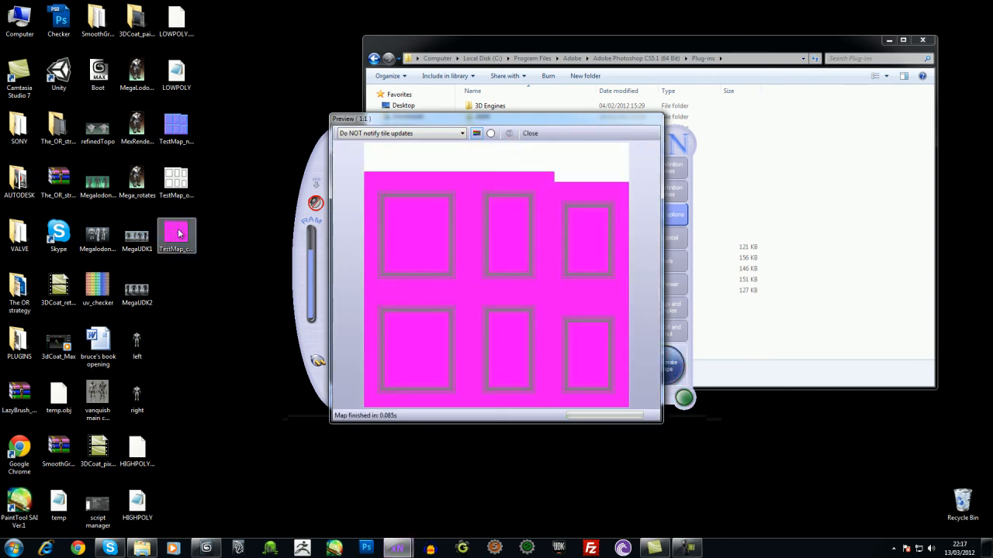
- Switch to Photoshop, open TestMap_occlusion from the desktop in a smaller window, and place TestMap_convexity over it as a layer
click(367, 548)
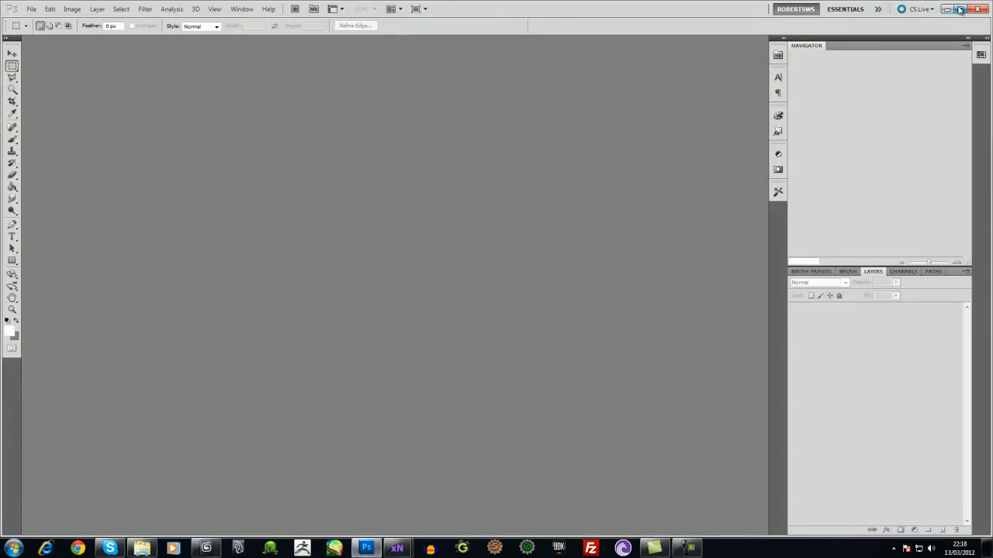
click(959, 9)
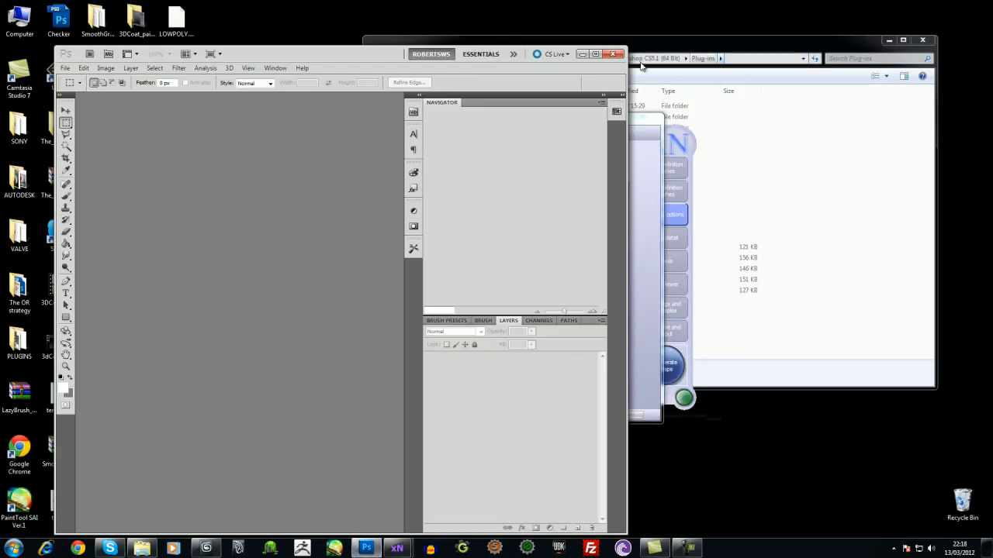
drag(388, 52, 535, 43)
drag(177, 195, 322, 261)
drag(187, 245, 398, 328)
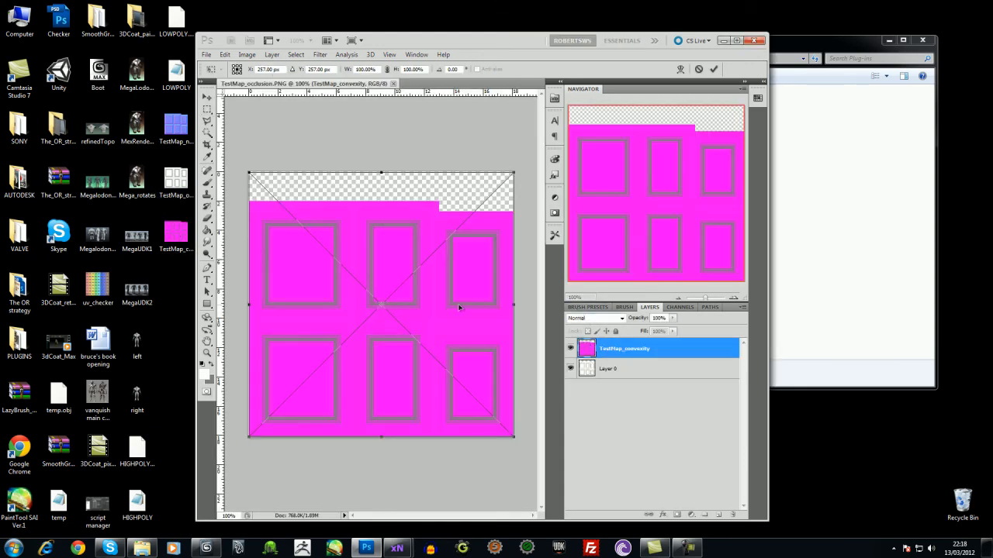
key(Return)
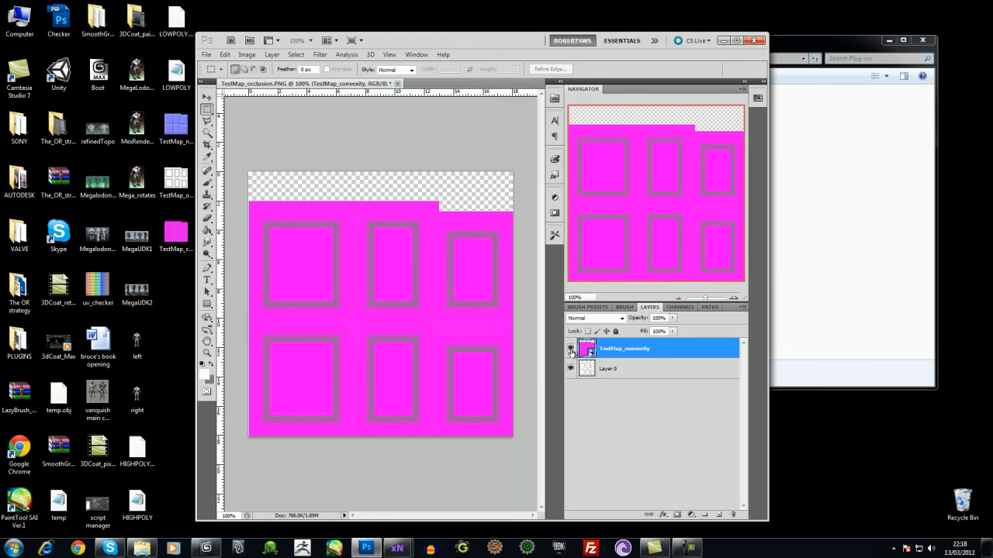
- Copy the red channel of the convexity map, and delete the TestMap_convexity layer
click(680, 307)
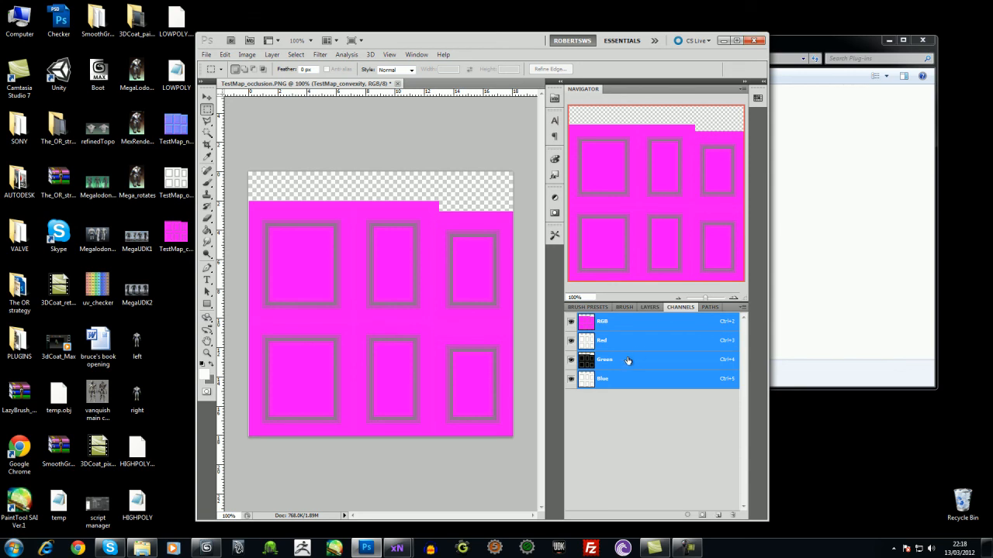
click(603, 342)
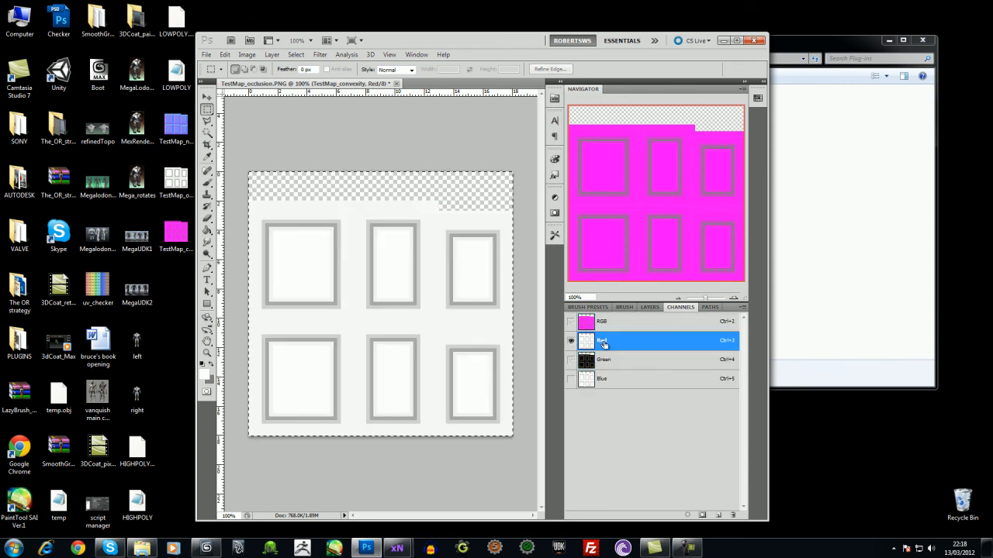
click(649, 308)
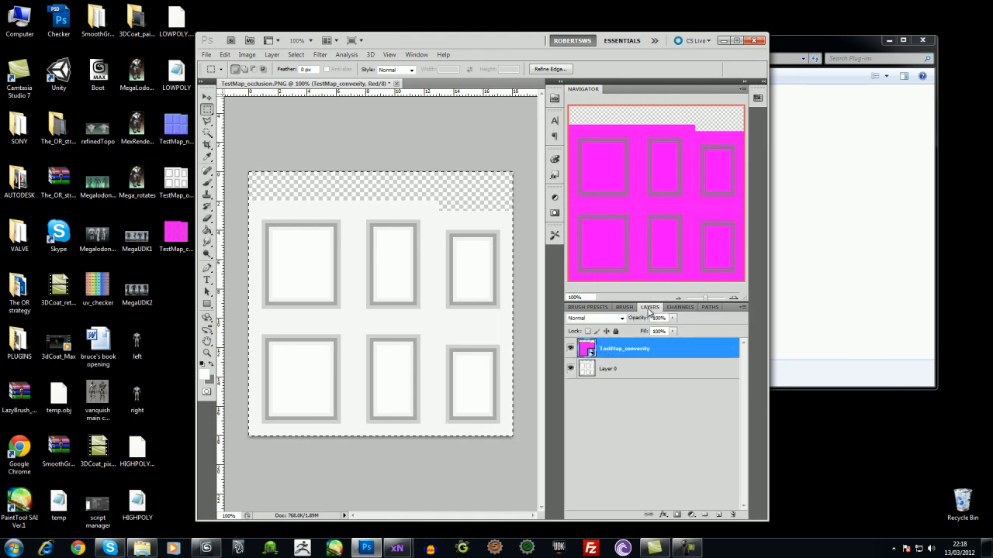
click(733, 515)
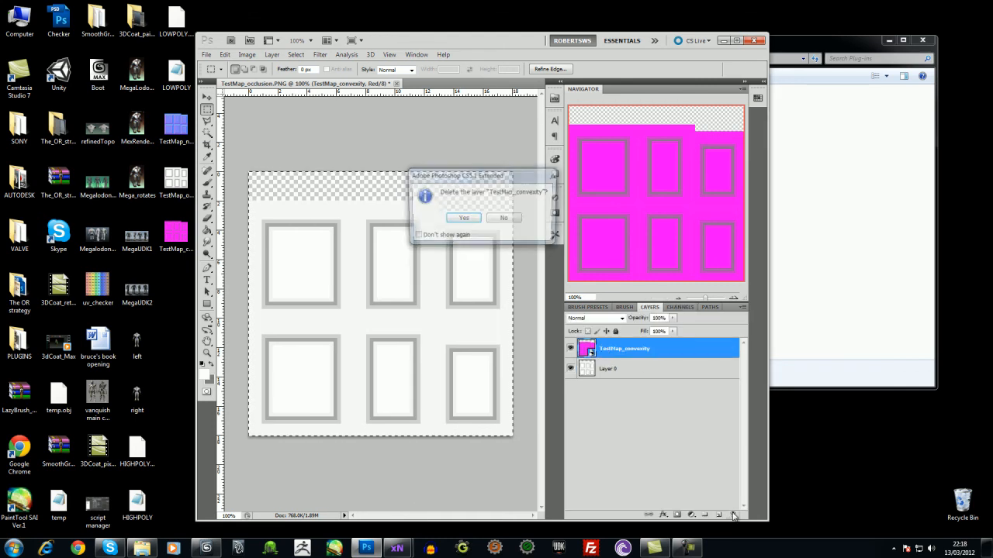
click(474, 218)
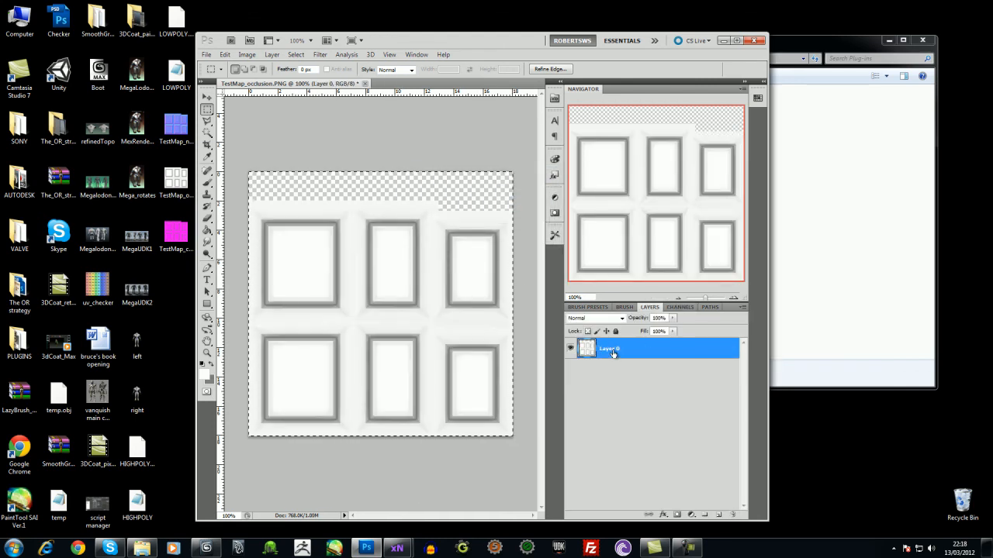
- Paste the copied grayscale channel as a new layer and move it into line with the occlusion map
key(ctrl+v)
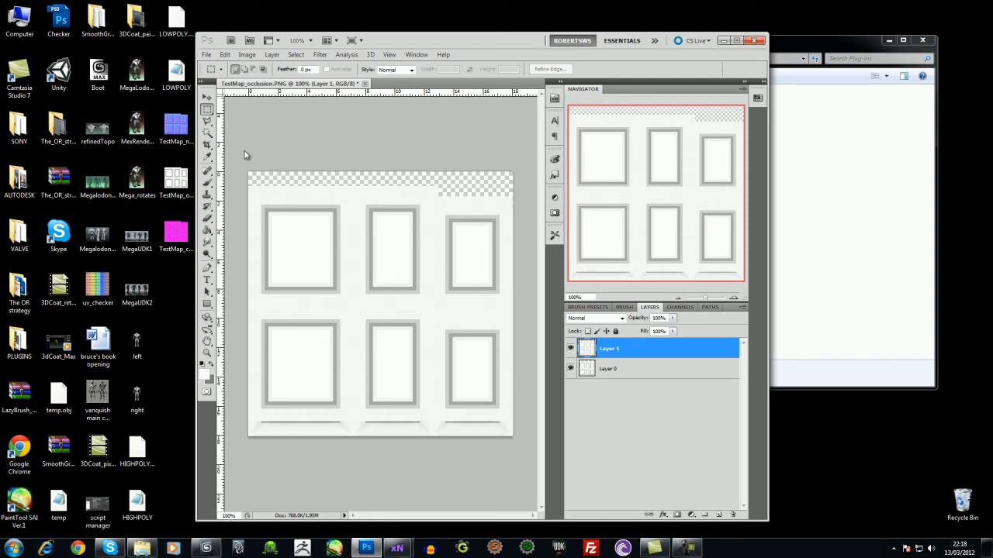
key(v)
mouse_move(390, 275)
mouse_down()
mouse_move(405, 292)
mouse_move(381, 291)
mouse_up()
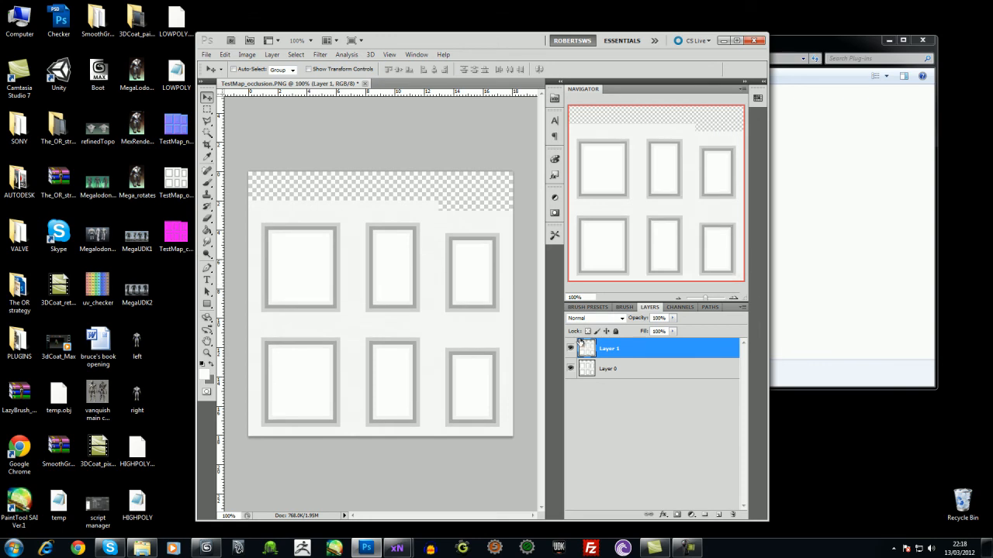
- Maximize the Photoshop window and set the pasted convexity layer's blend mode to Multiply
click(622, 320)
click(622, 321)
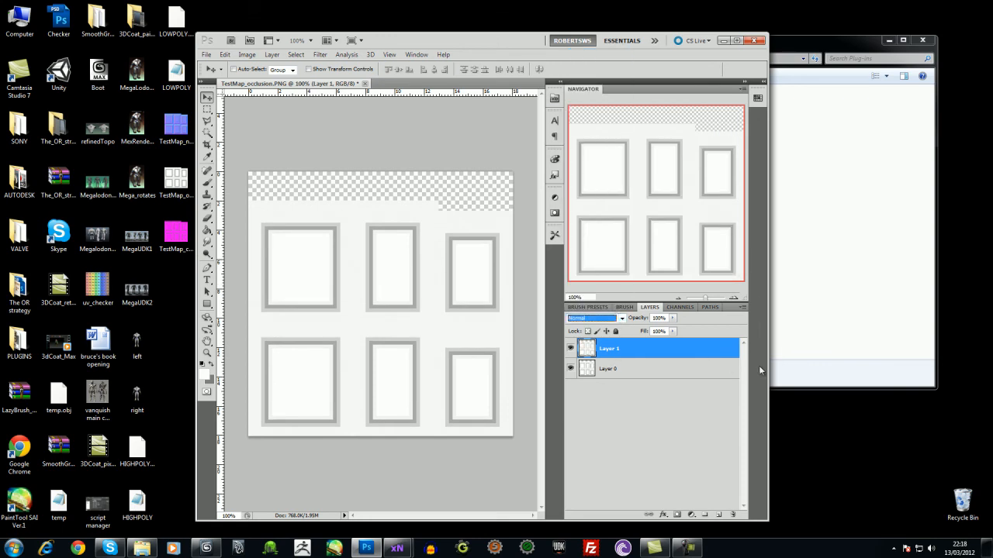
click(736, 40)
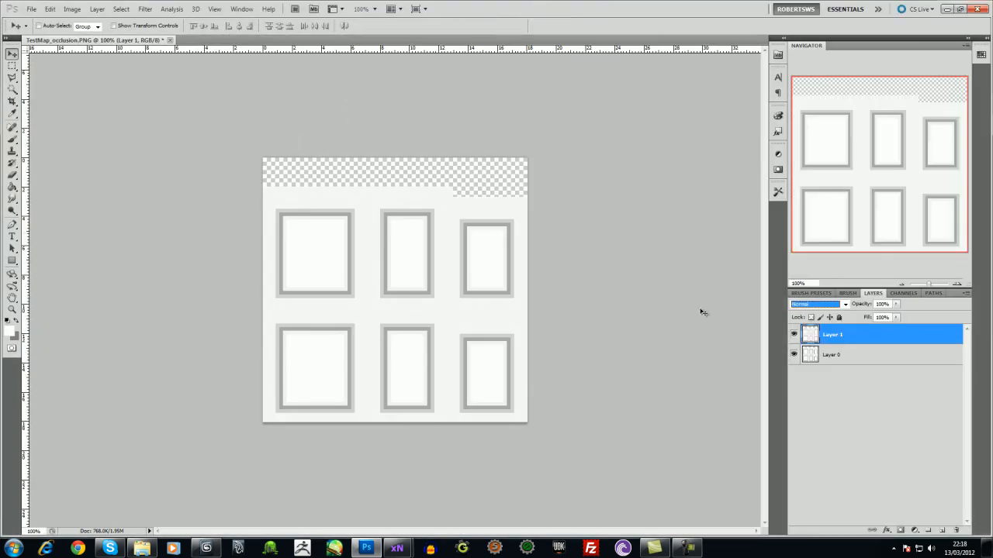
click(843, 305)
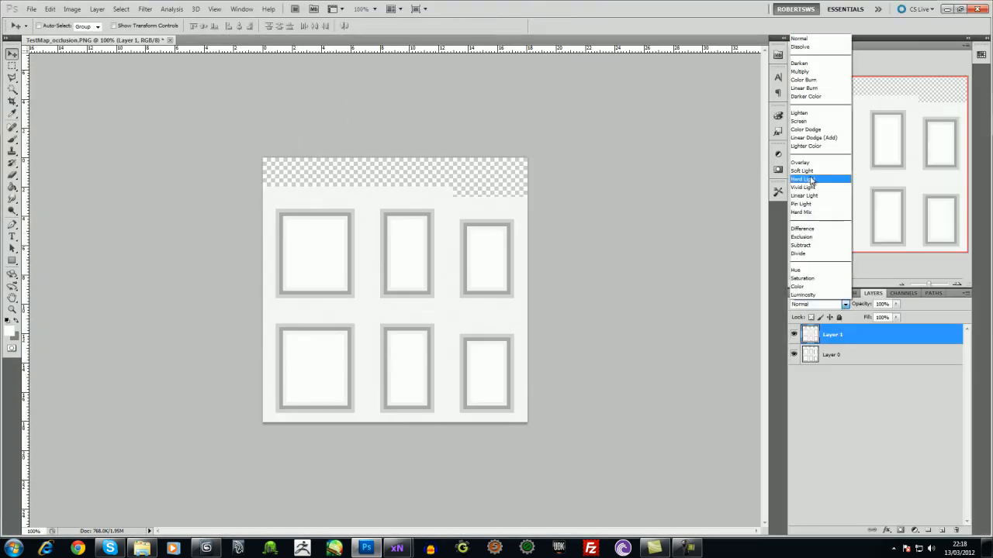
click(800, 72)
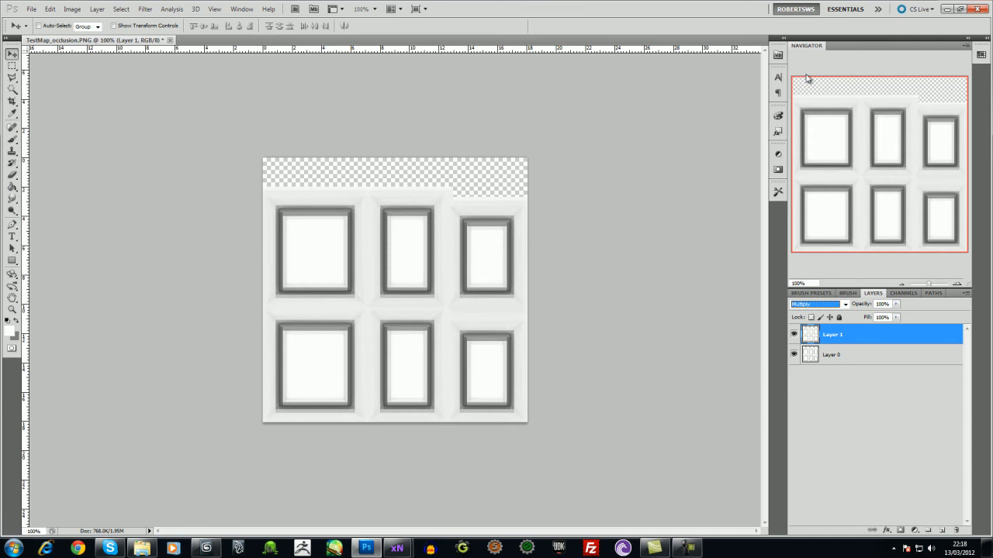
- Nudge the multiplied convexity layer into exact alignment with the occlusion map, toggling its visibility to compare
click(794, 334)
click(795, 334)
click(794, 334)
click(794, 334)
click(794, 335)
click(794, 334)
drag(443, 314, 447, 315)
click(794, 335)
click(795, 335)
click(795, 335)
click(794, 335)
click(794, 335)
click(794, 335)
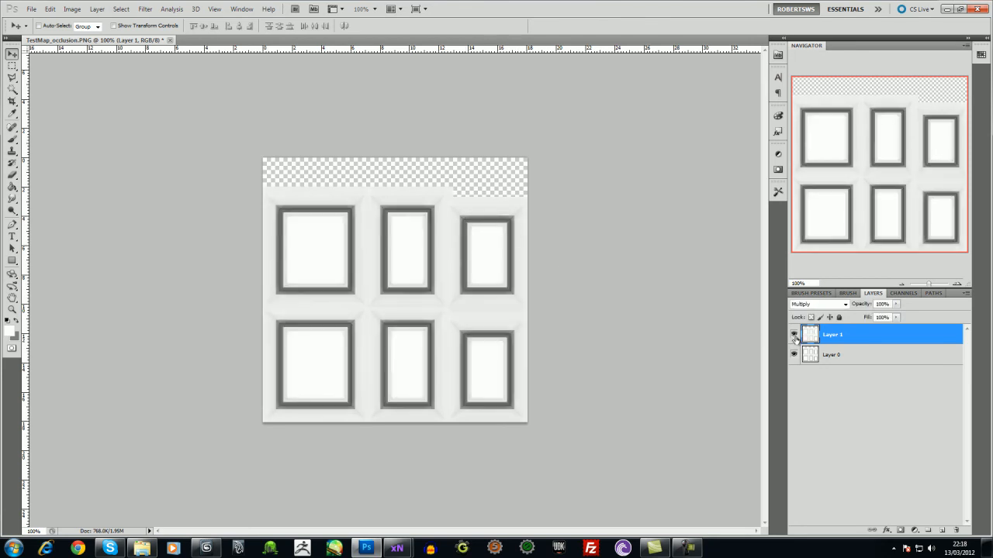
- Merge the visible layers and save the result as a PNG without interlacing, overwriting TestMap_occlusion on the desktop
right_click(840, 337)
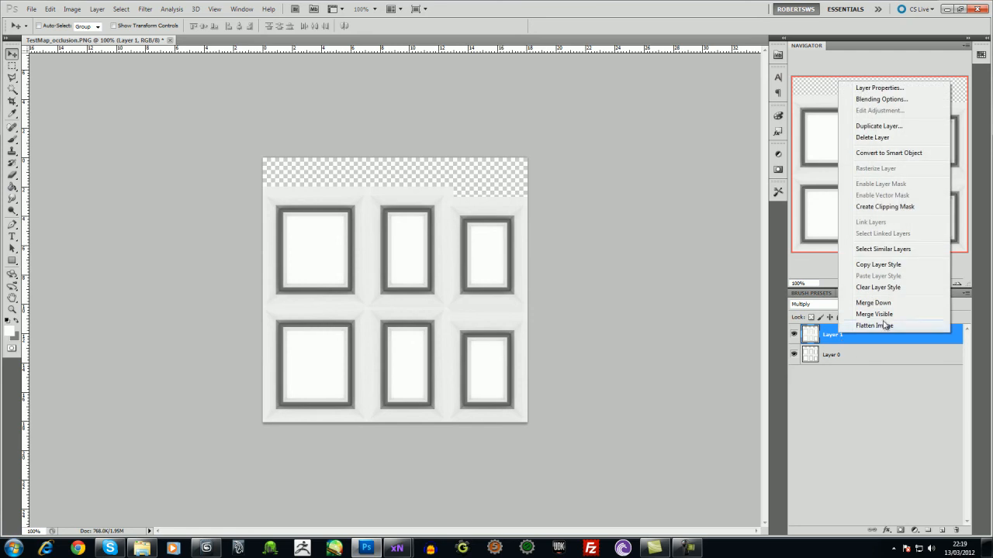
click(888, 316)
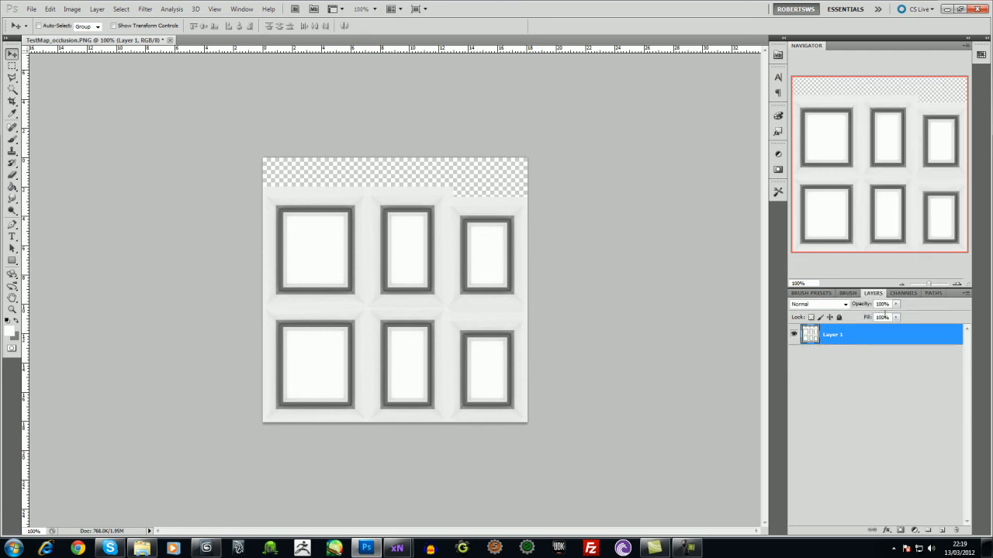
click(32, 8)
click(73, 167)
click(521, 272)
click(520, 273)
double_click(524, 258)
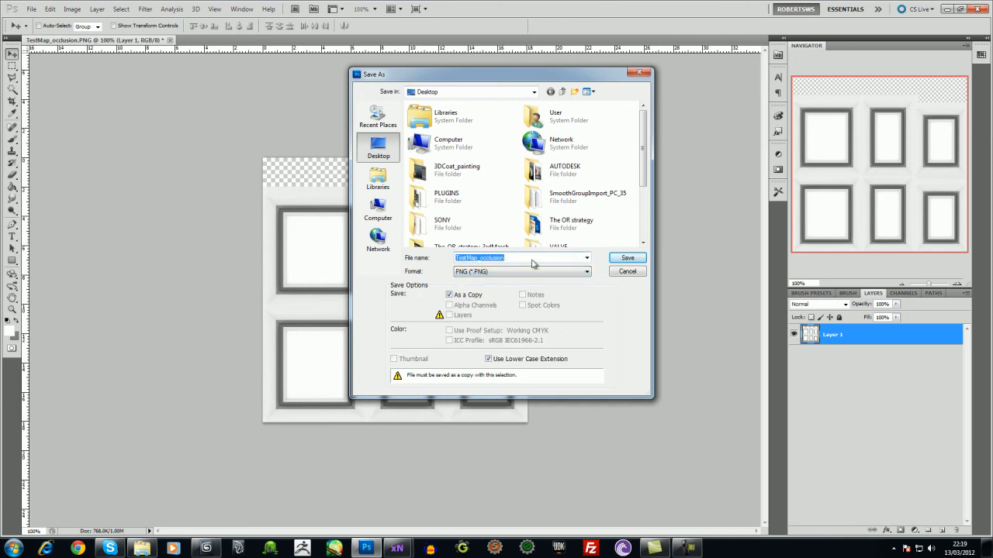
scroll(636, 192, down, 3)
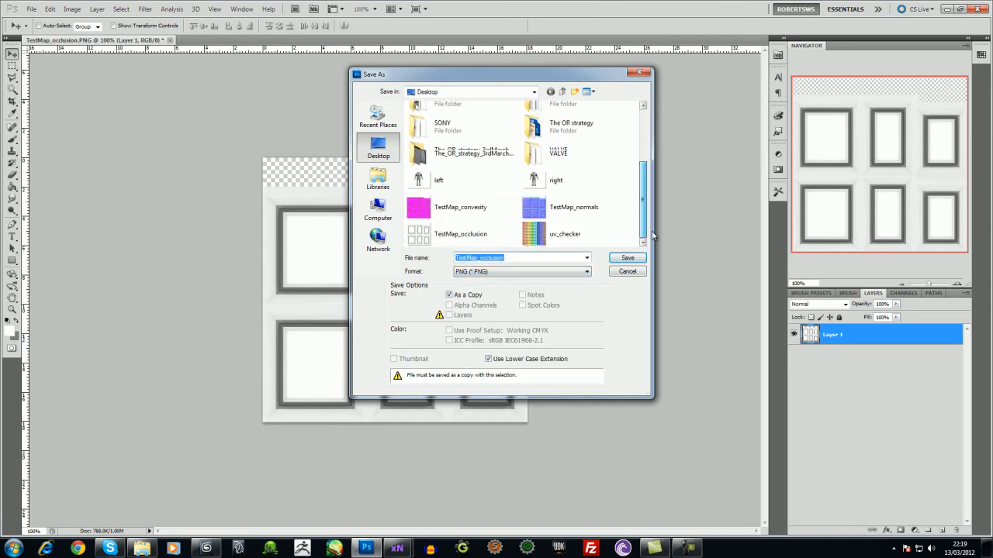
click(414, 245)
double_click(414, 245)
click(476, 219)
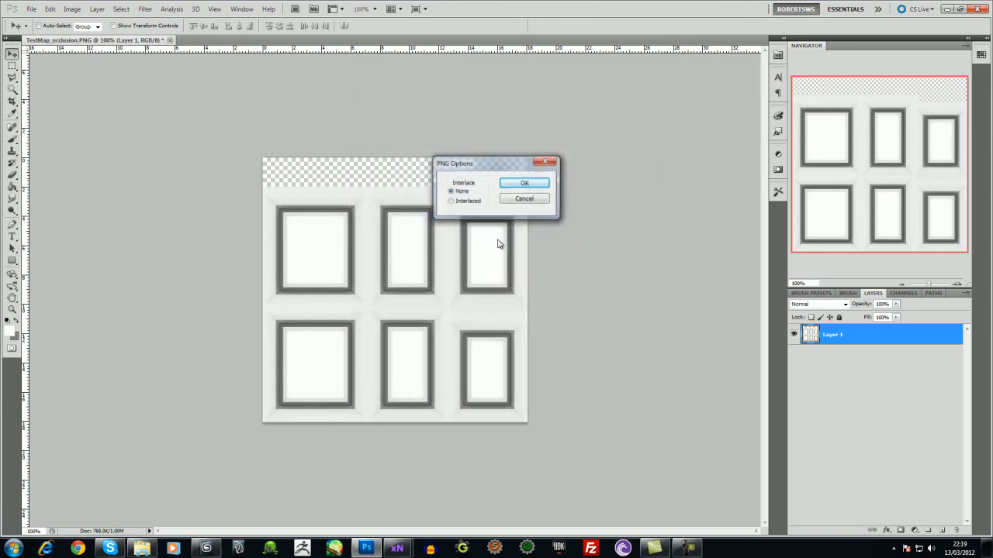
click(526, 183)
- Minimize Photoshop, switch to 3ds Max, and maximize the Perspective viewport with the view turned low to the box's side
click(947, 8)
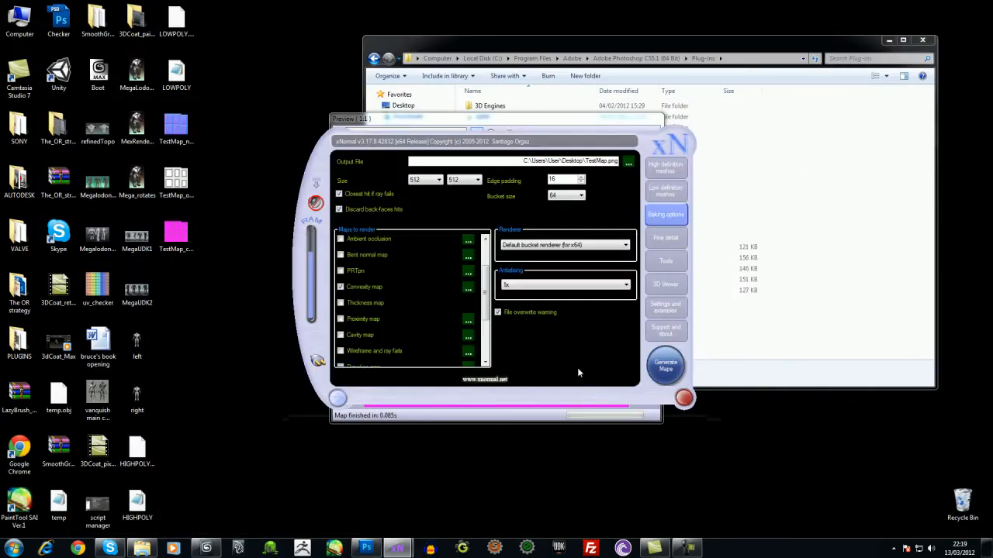
click(206, 548)
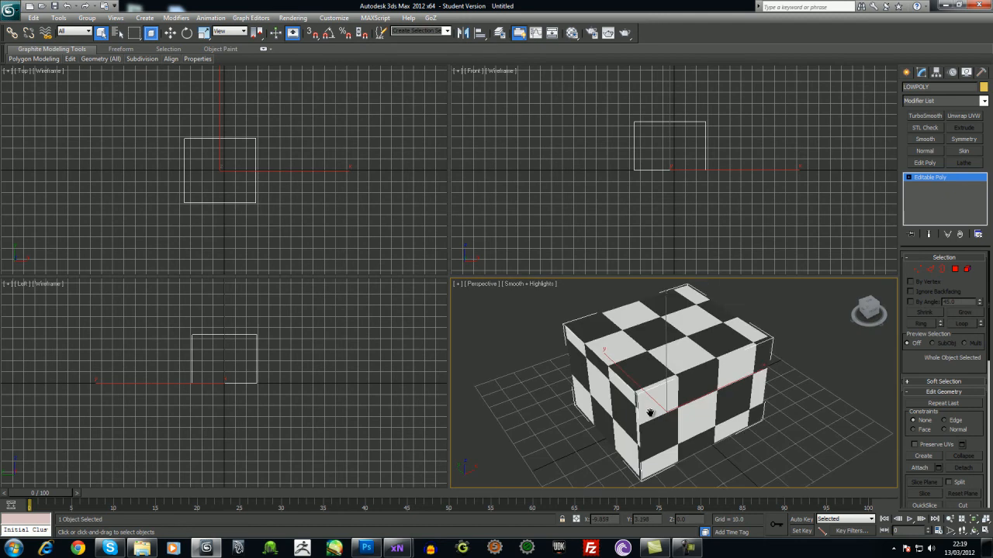
alt+middle_drag(736, 425, 753, 384)
click(983, 517)
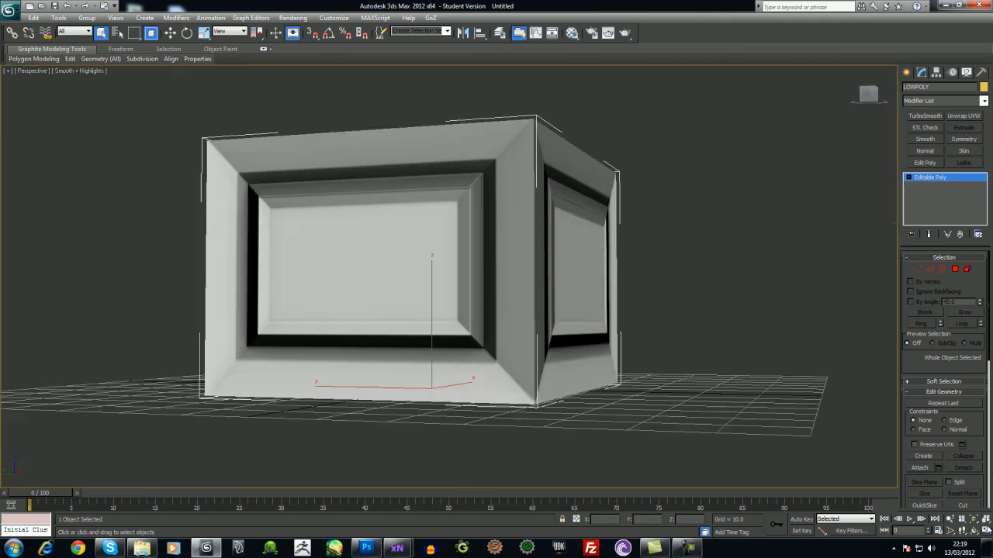
- Open the Material Editor and set the diffuse color of the 01 - Default material to dark purple
click(572, 33)
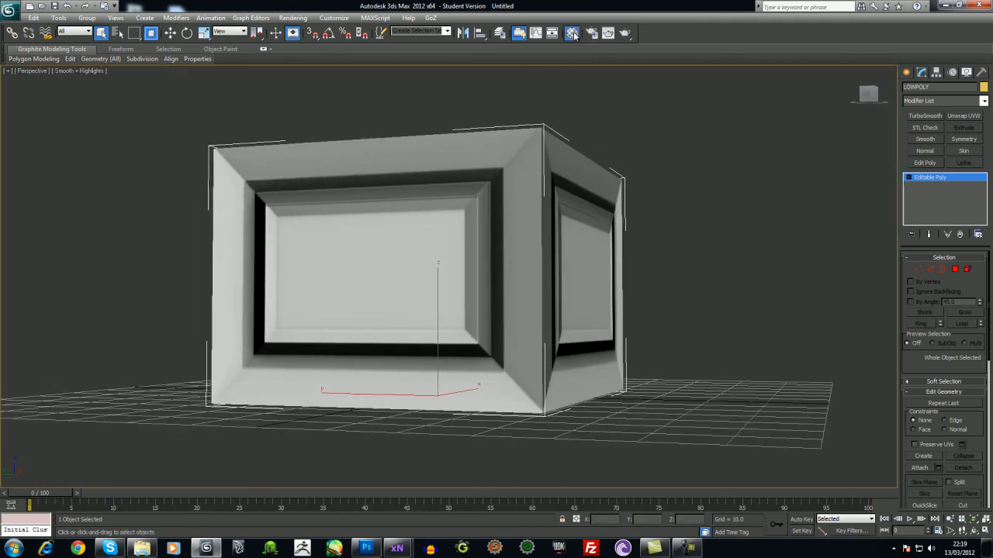
drag(332, 99, 268, 97)
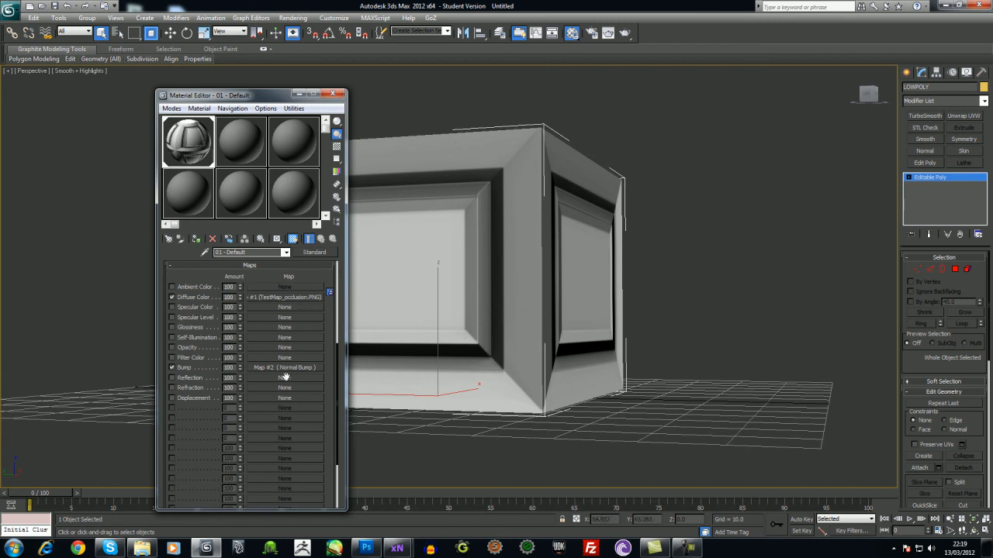
click(286, 252)
drag(269, 279, 263, 377)
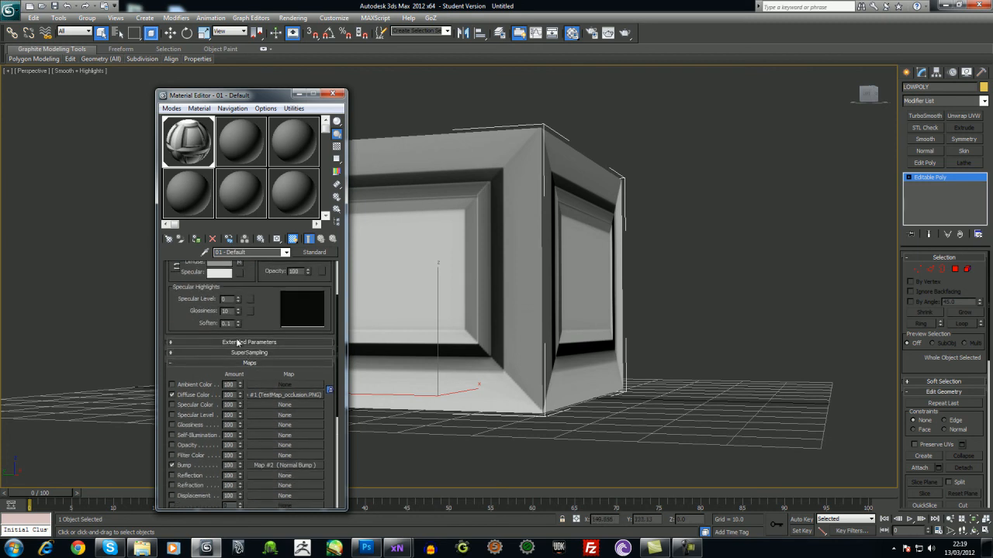
drag(265, 308, 265, 322)
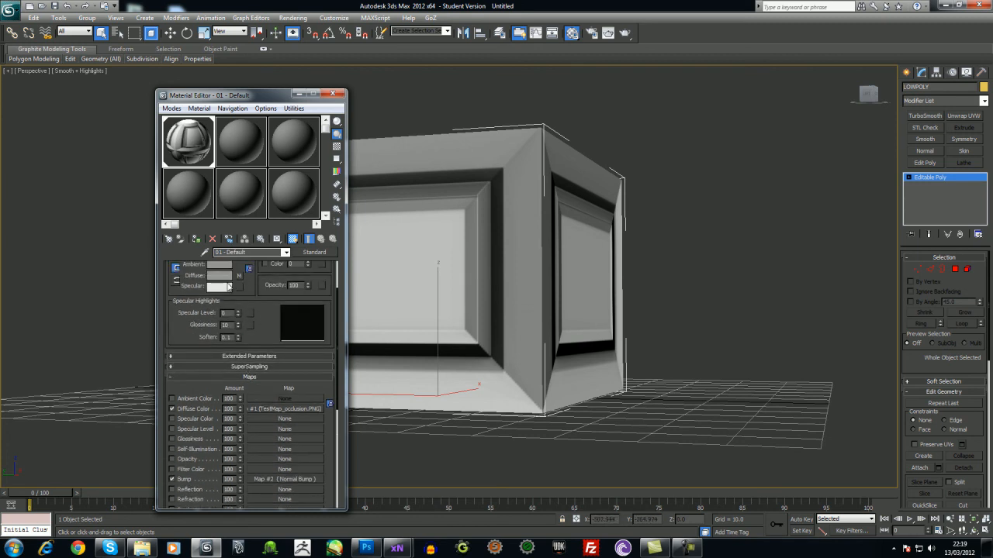
click(219, 275)
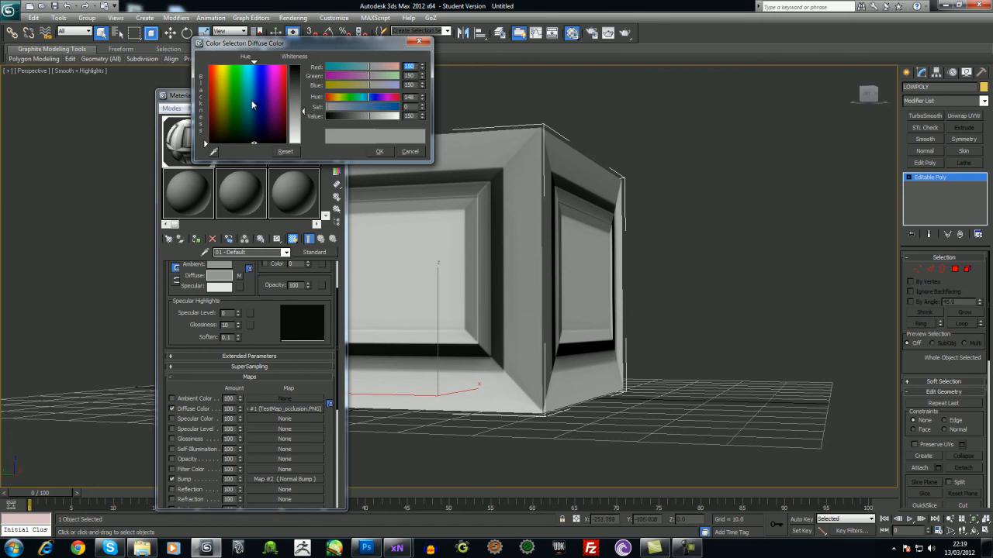
click(249, 78)
click(264, 98)
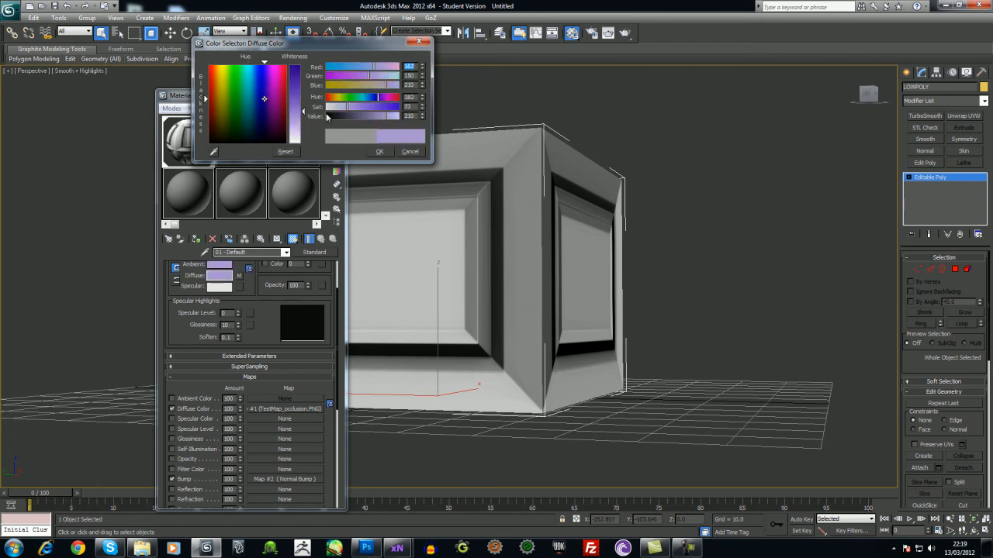
click(295, 69)
click(379, 152)
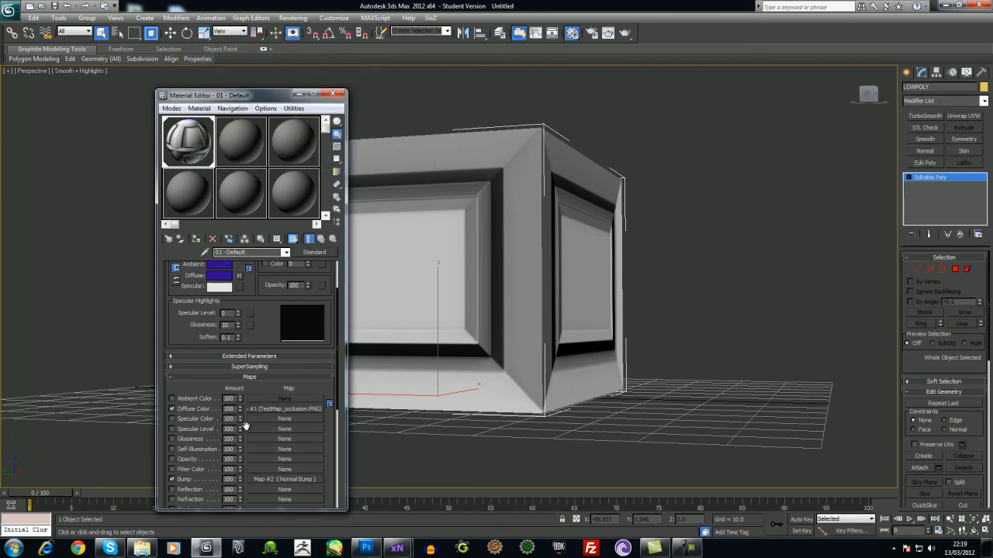
- Set the Diffuse Color map amount to 35 and copy the TestMap_occlusion.PNG map into the Specular Level slot using the Copy method
drag(245, 430, 245, 443)
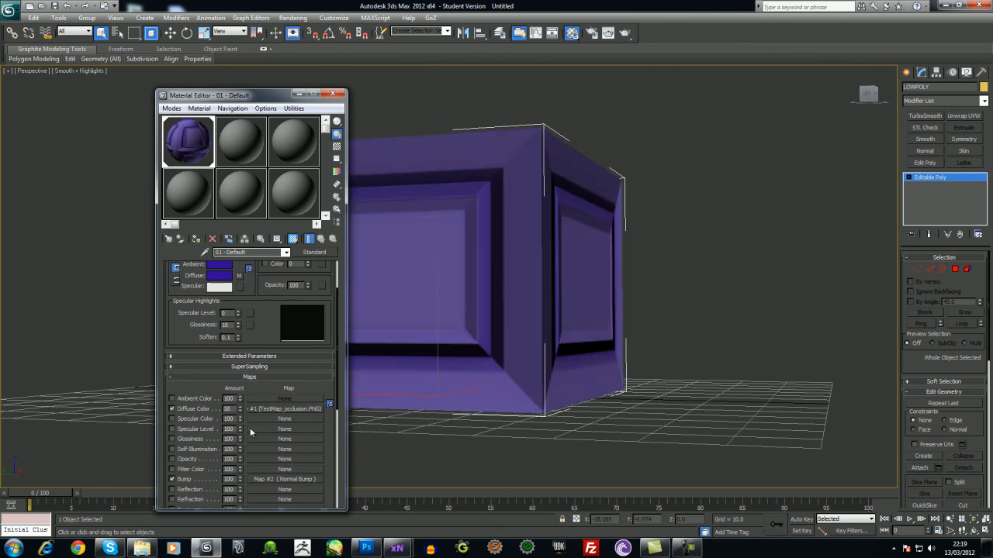
drag(263, 409, 264, 429)
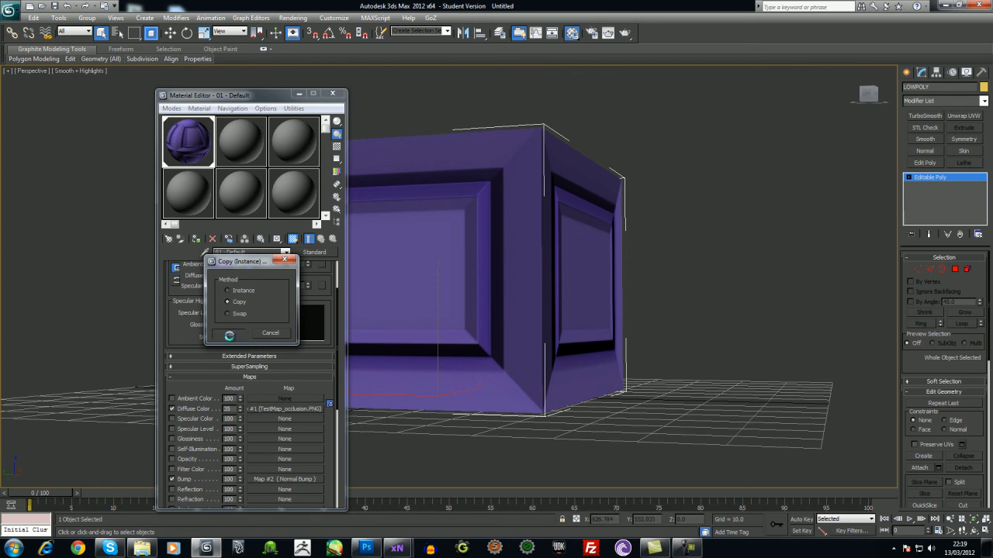
click(231, 338)
alt+middle_drag(484, 302, 766, 342)
- Select the box's side polygon facing the view and detach it as a separate object
click(953, 268)
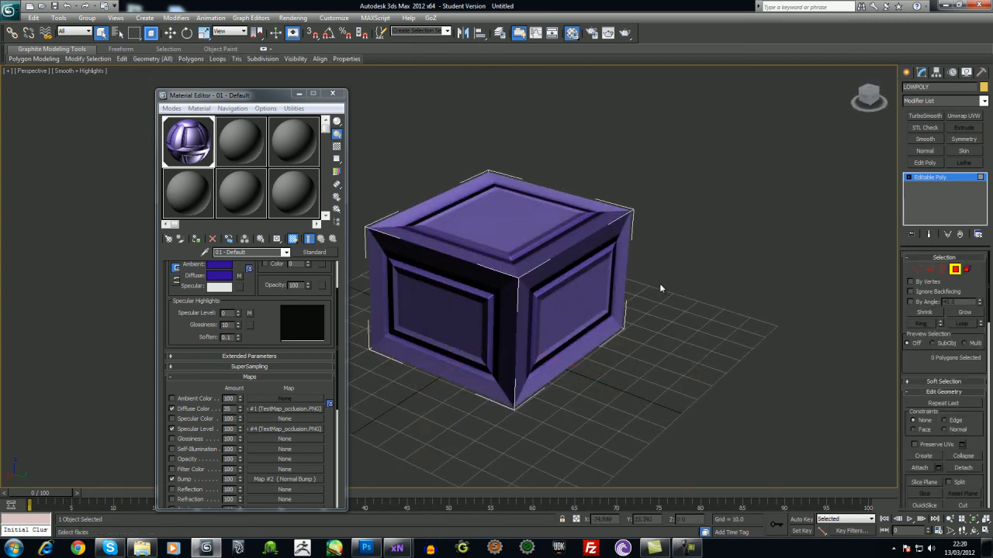
click(575, 294)
alt+middle_drag(639, 382, 627, 370)
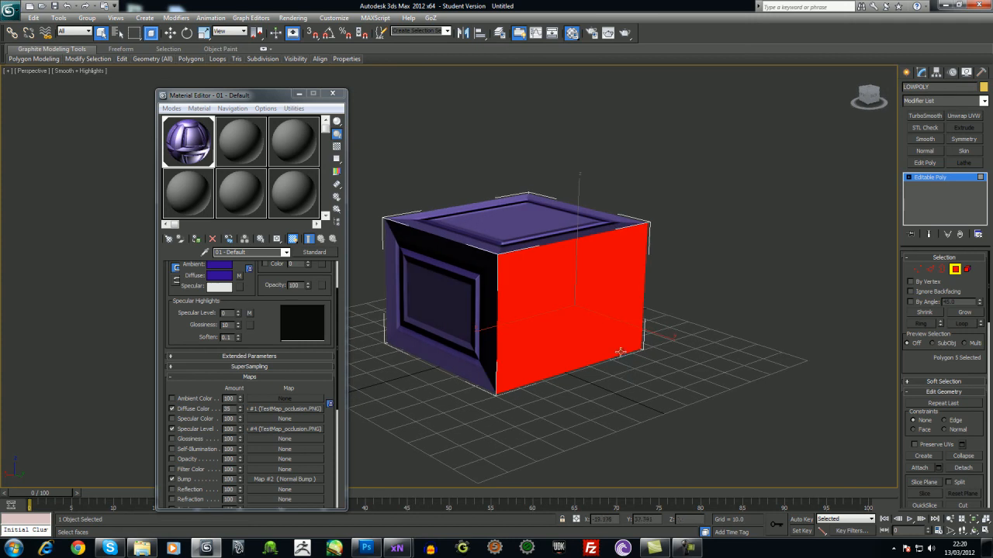
right_click(571, 297)
mouse_move(601, 394)
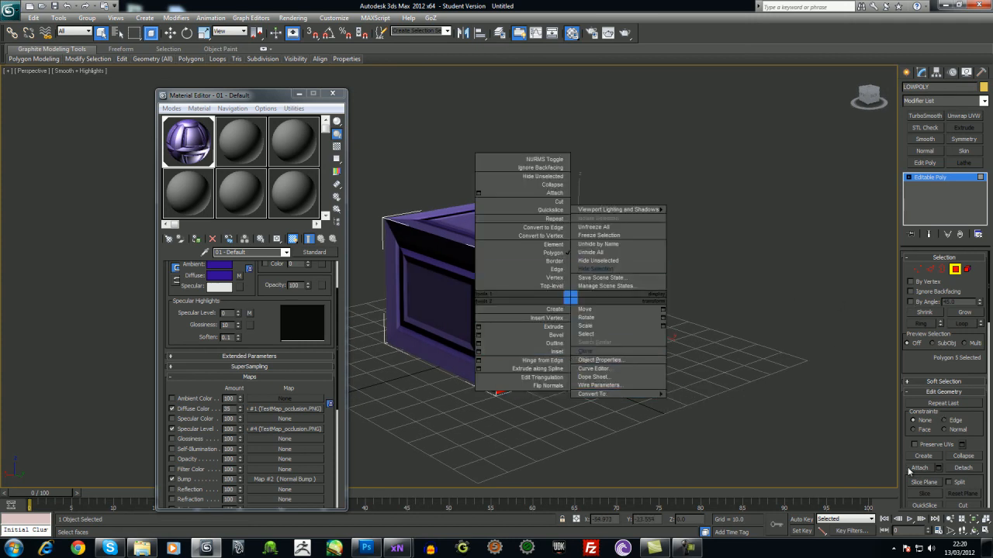
click(919, 470)
click(962, 468)
click(530, 273)
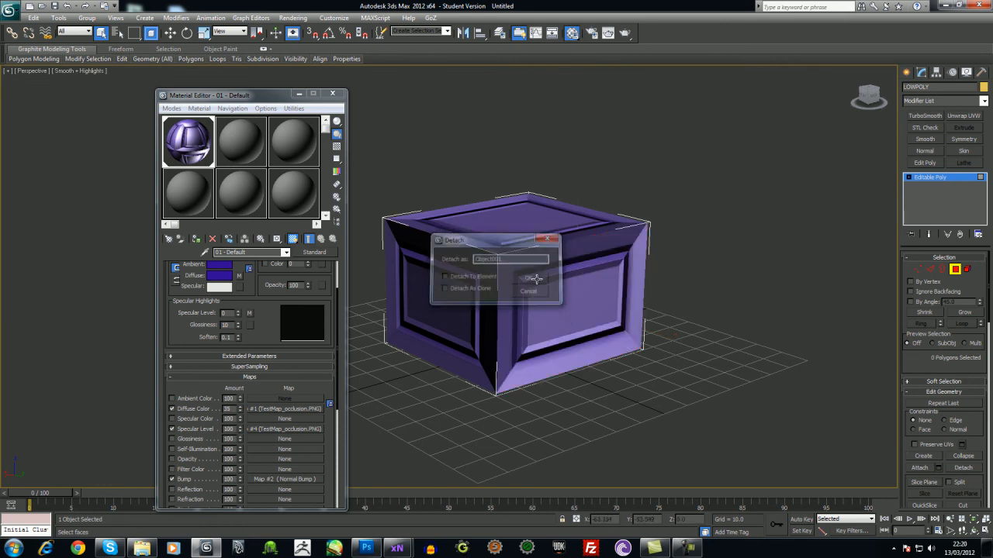
key(w)
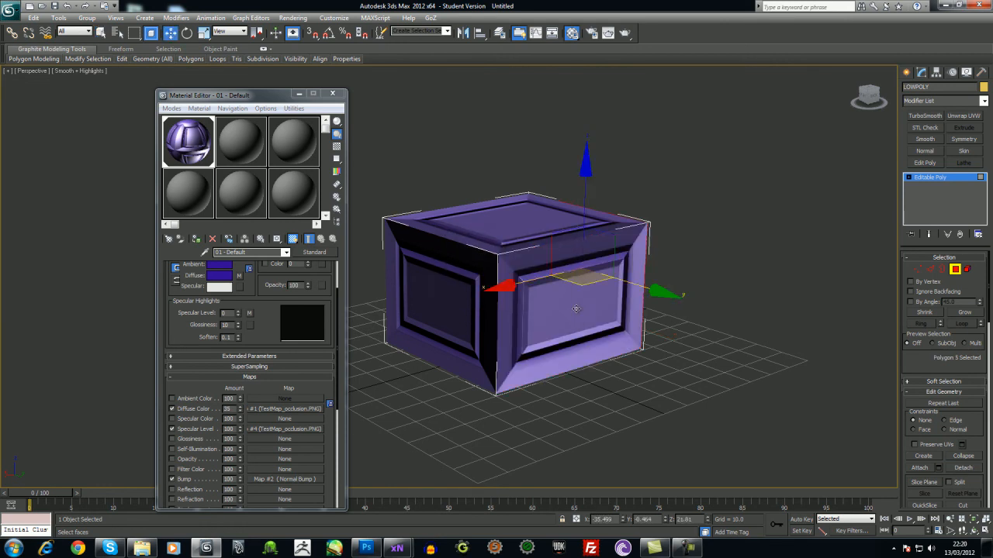
drag(655, 291, 748, 324)
right_click(747, 324)
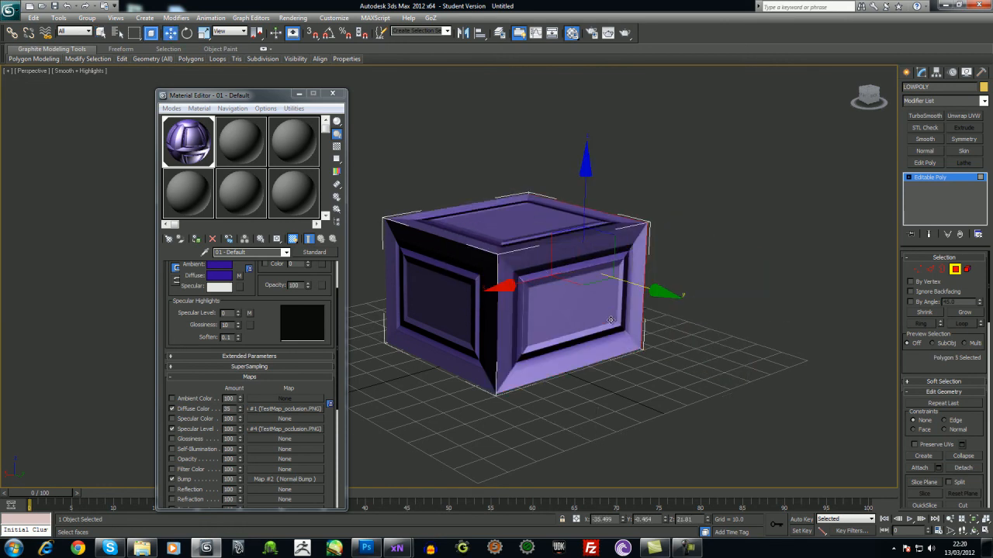
click(739, 312)
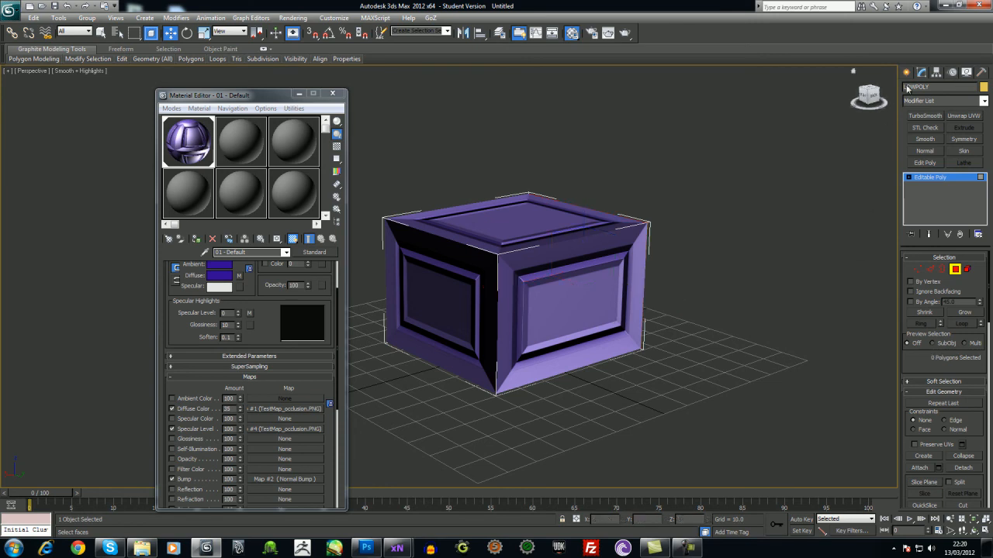
- Leave polygon editing and move the detached side panel outward, away from the box
click(904, 74)
click(729, 209)
click(552, 334)
drag(555, 359, 630, 468)
click(630, 467)
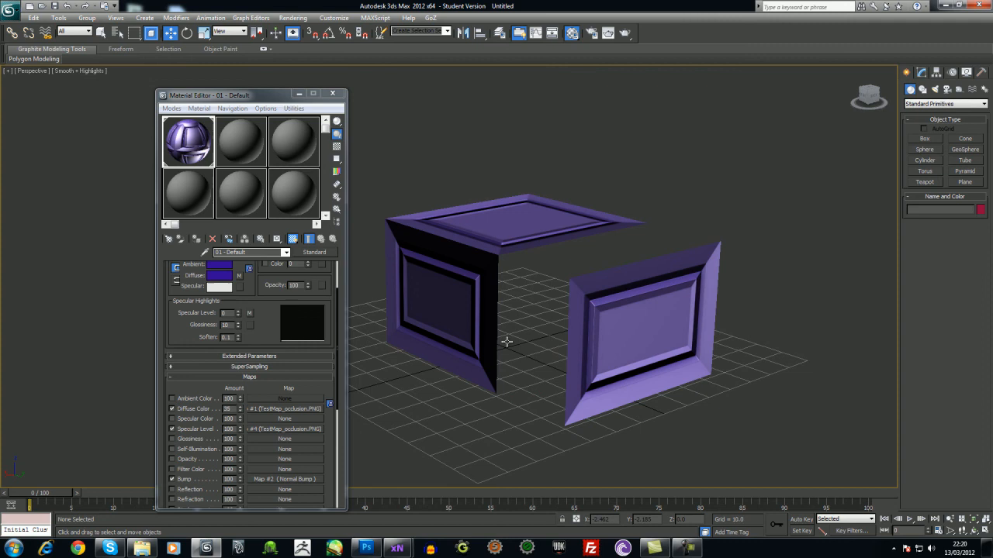
- Check the display settings in the object properties of the LOWPOLY box
click(476, 270)
right_click(484, 281)
click(508, 342)
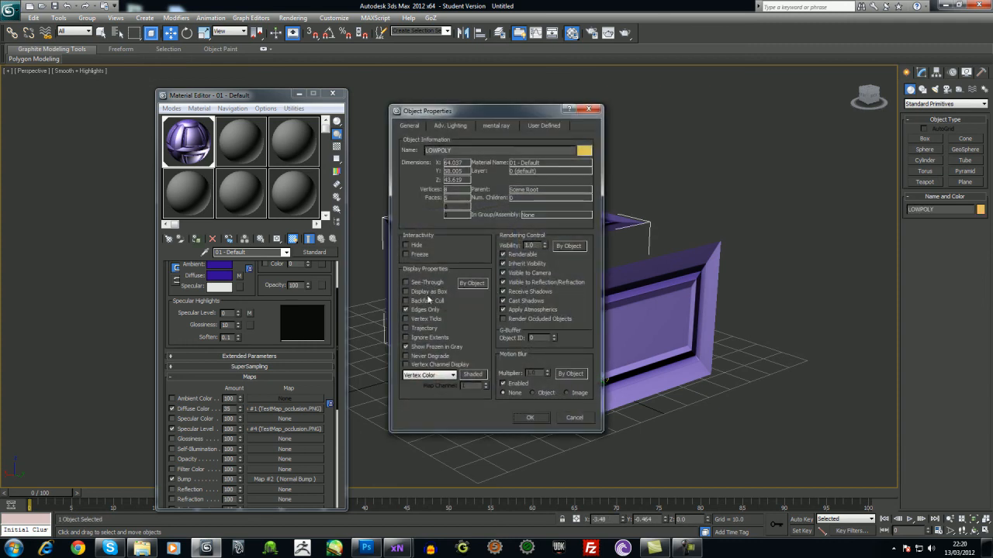
click(525, 417)
- Make the 01 - Default material 2-Sided and clear the object selection
drag(254, 331, 275, 400)
click(295, 277)
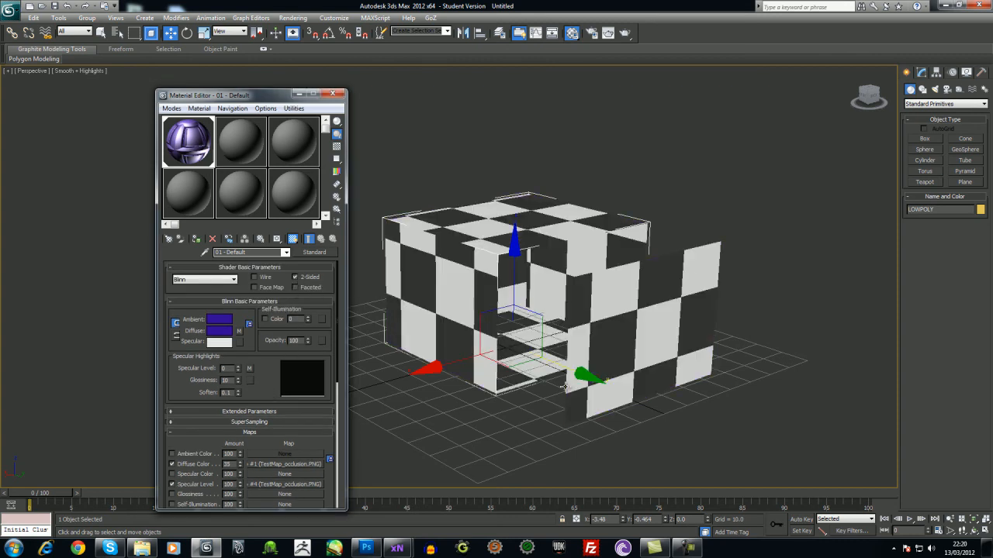
click(597, 437)
- Close the Material Editor and hide the viewport grid, framing the open box and its detached panel from above
click(332, 93)
middle_drag(572, 391, 509, 404)
key(g)
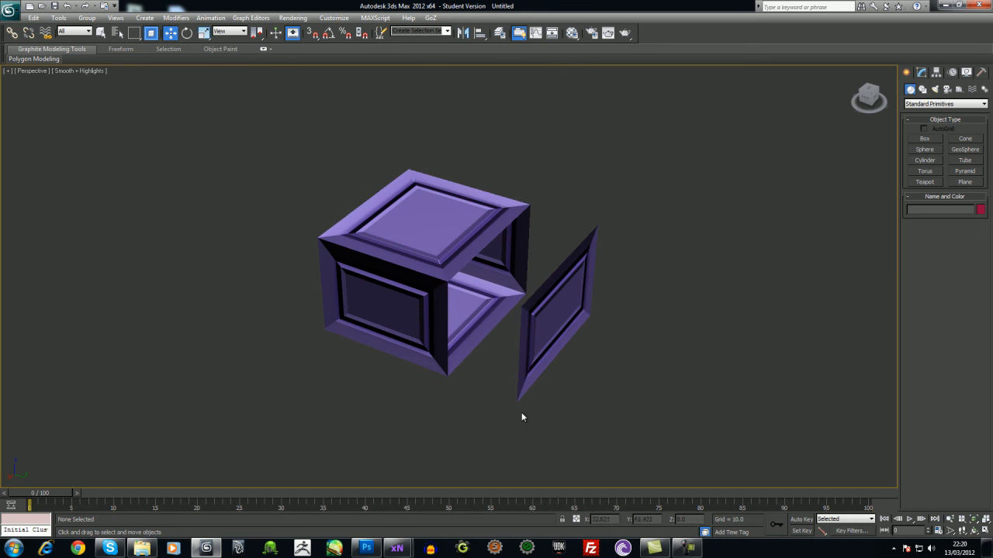
scroll(528, 426, up, 5)
scroll(530, 426, down, 3)
middle_drag(535, 416, 531, 389)
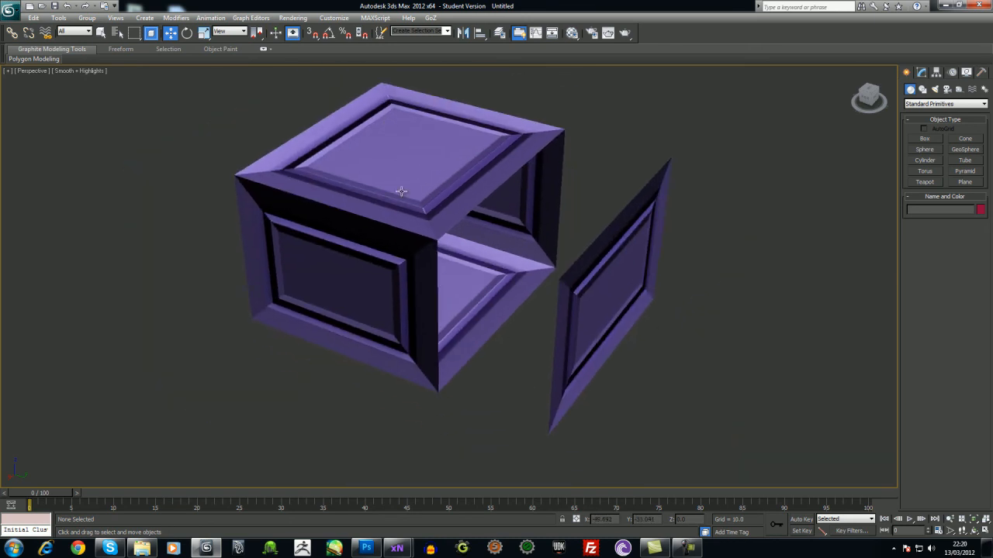
- Show the Render To Texture window briefly and close it without rendering
key(q)
key(0)
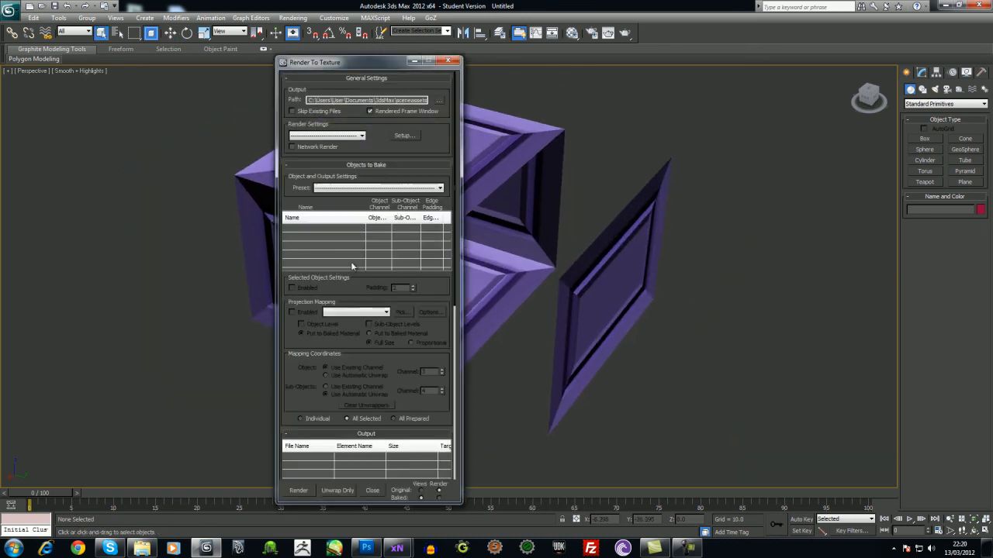
drag(367, 66, 452, 70)
click(512, 69)
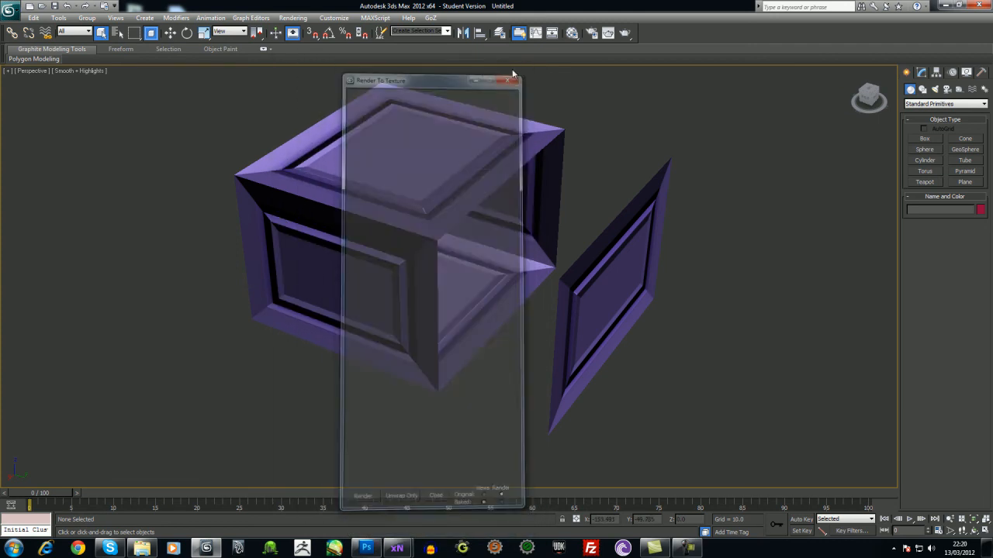